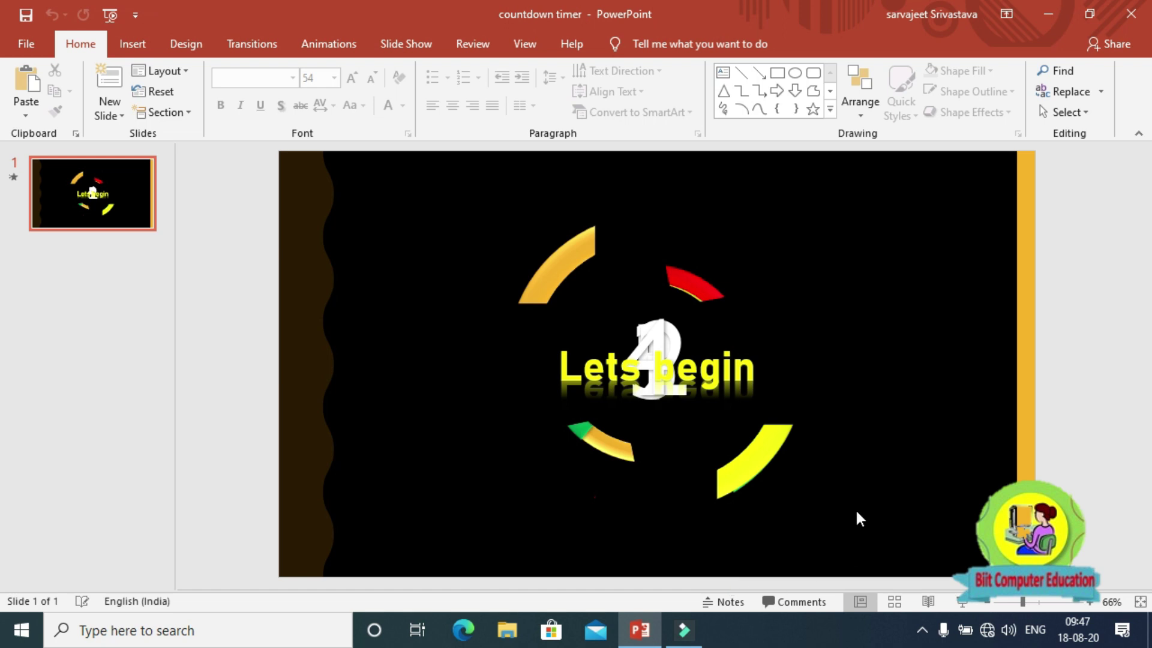
# - Preview the countdown slide as a slide show, then add a new slide with the Blank layout
pyautogui.press('F5')
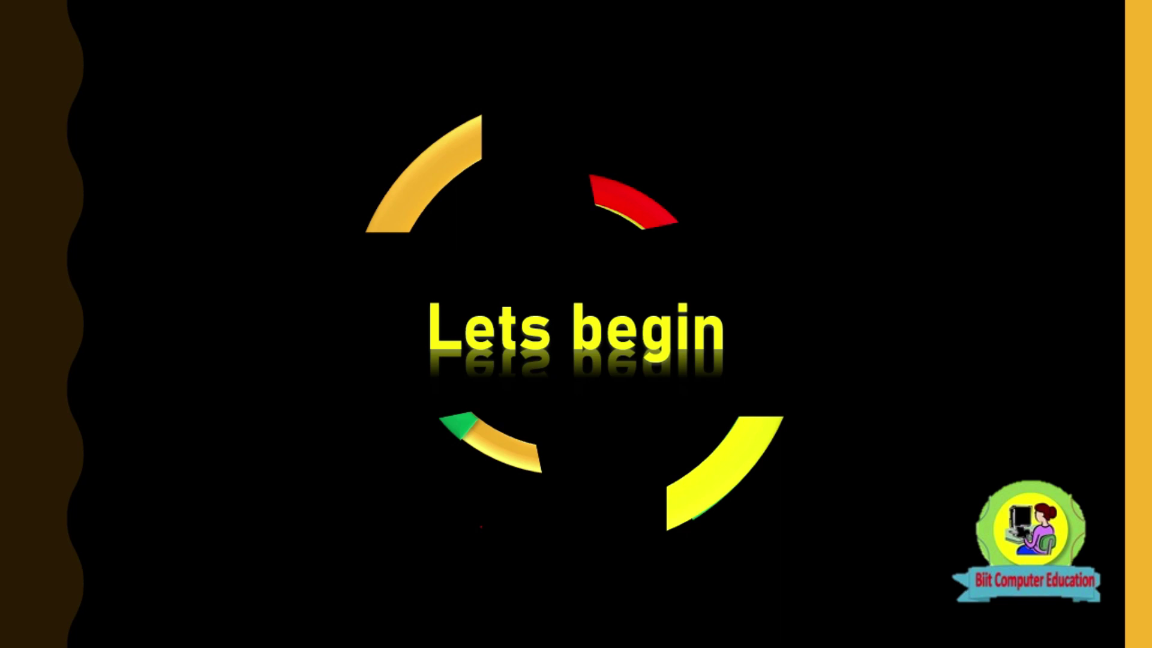
pyautogui.press('Escape')
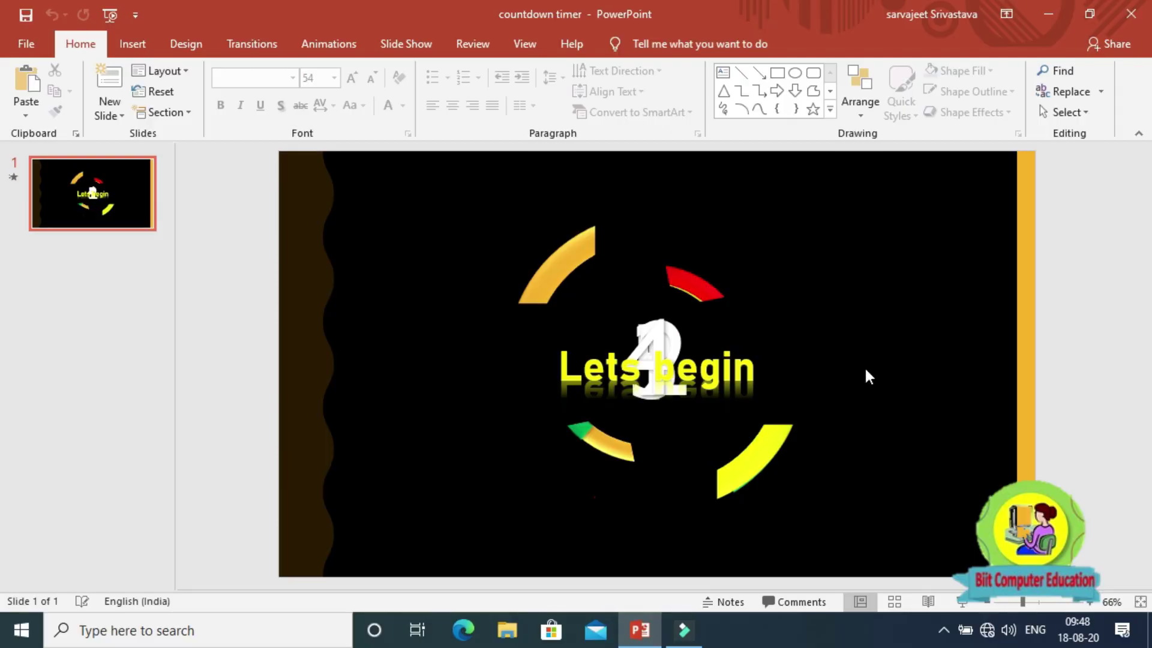
pyautogui.click(185, 74)
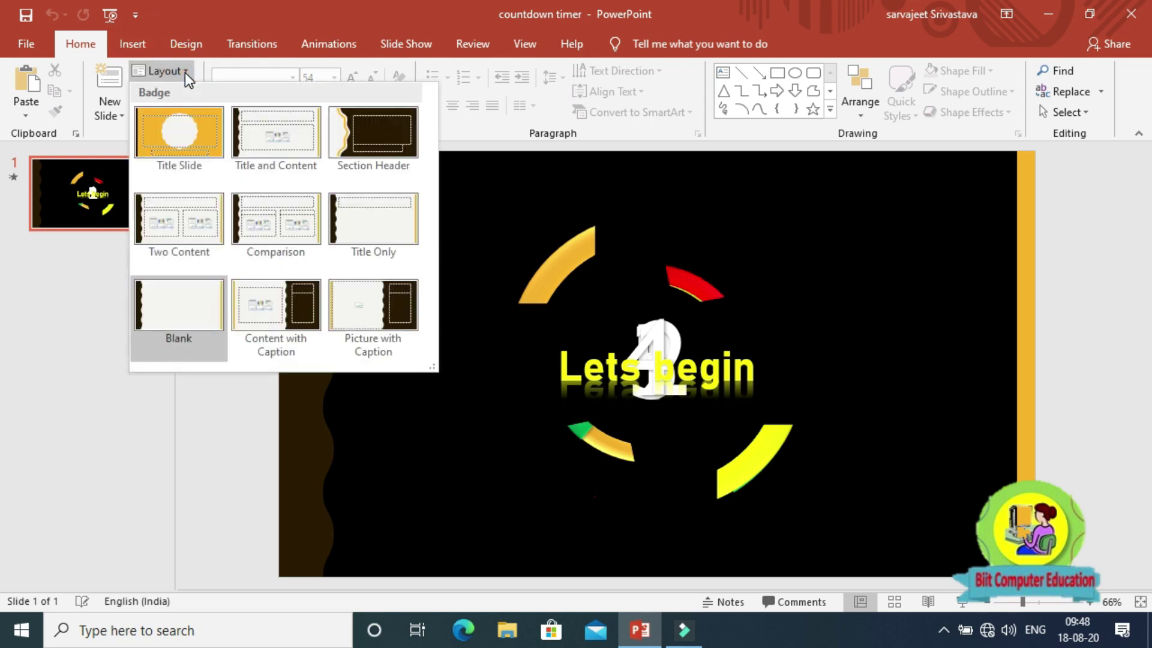
pyautogui.click(185, 73)
pyautogui.click(111, 111)
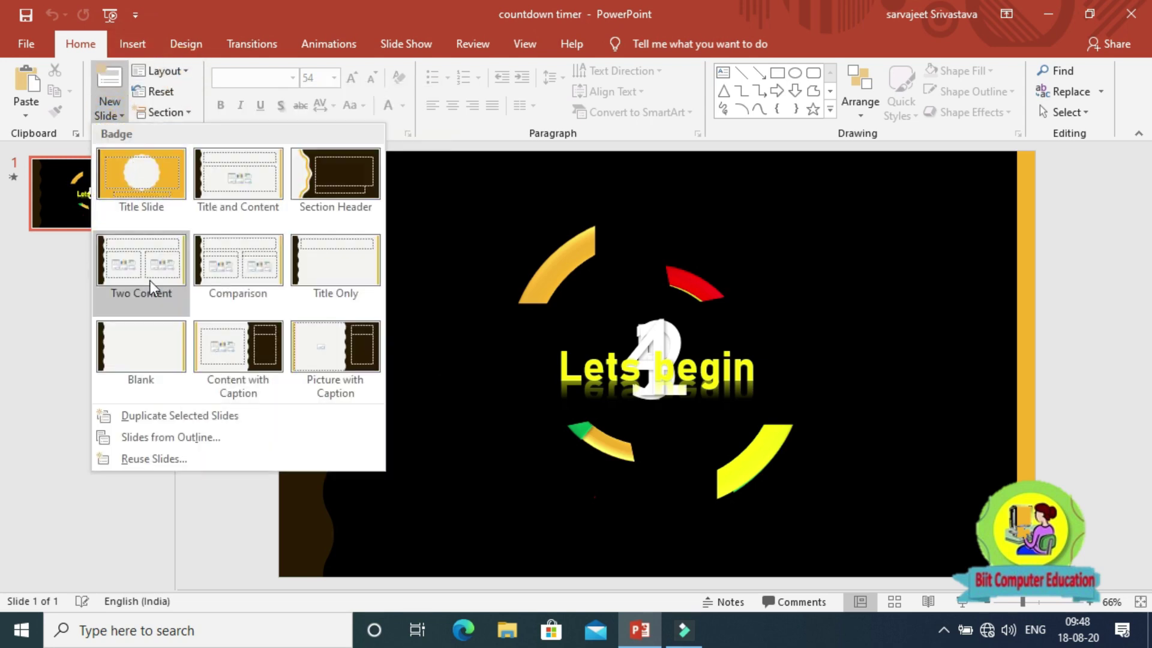
pyautogui.click(141, 347)
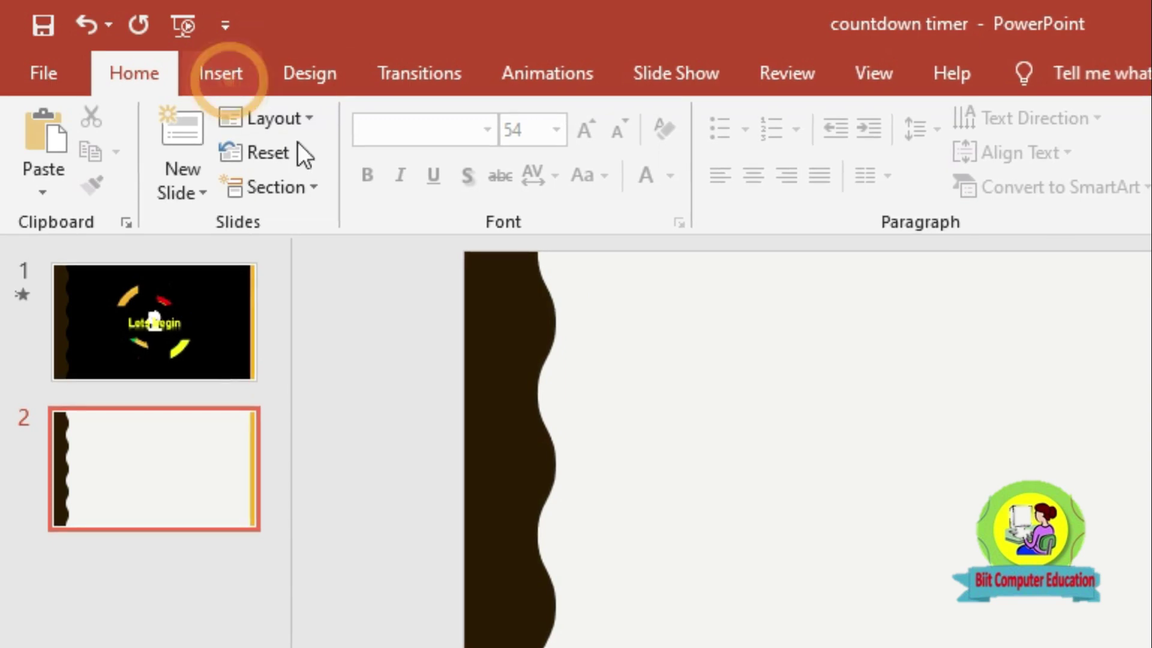
# - Draw a Donut shape, thin its ring and enlarge it to about 14 cm wide
pyautogui.click(246, 87)
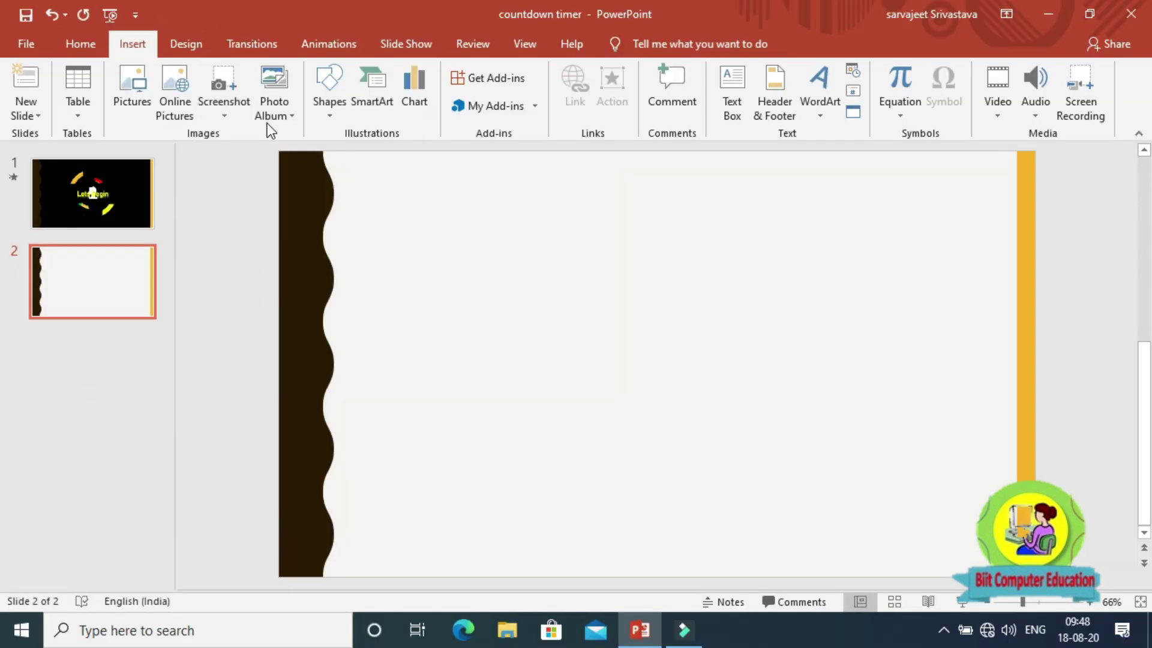
pyautogui.click(326, 106)
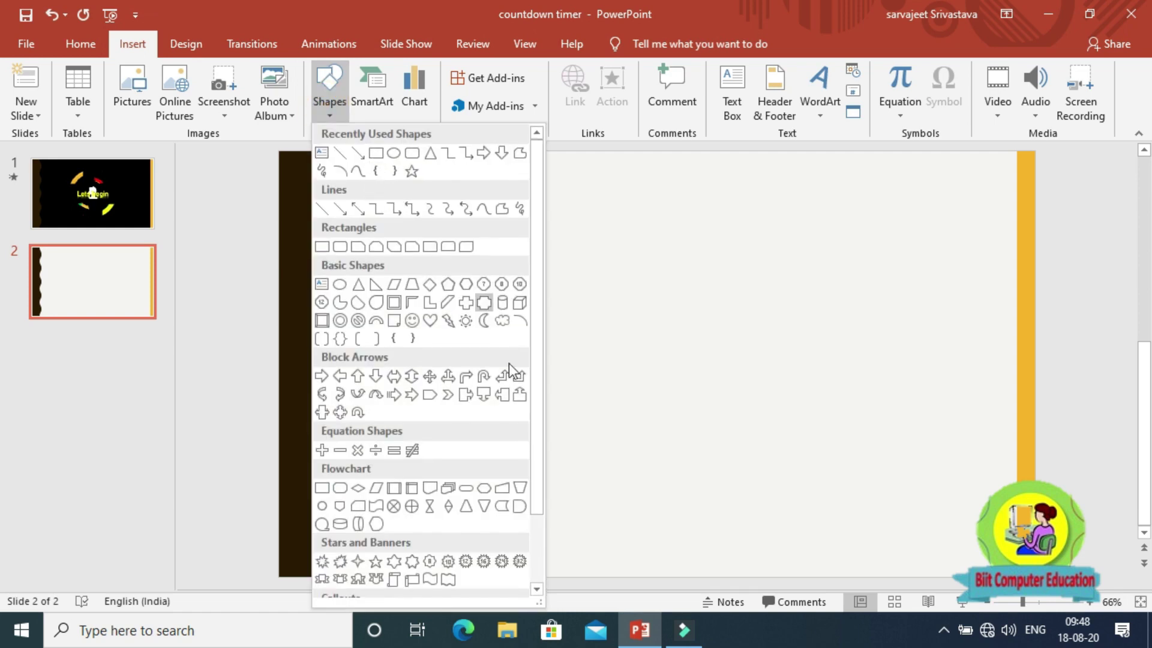
pyautogui.click(338, 322)
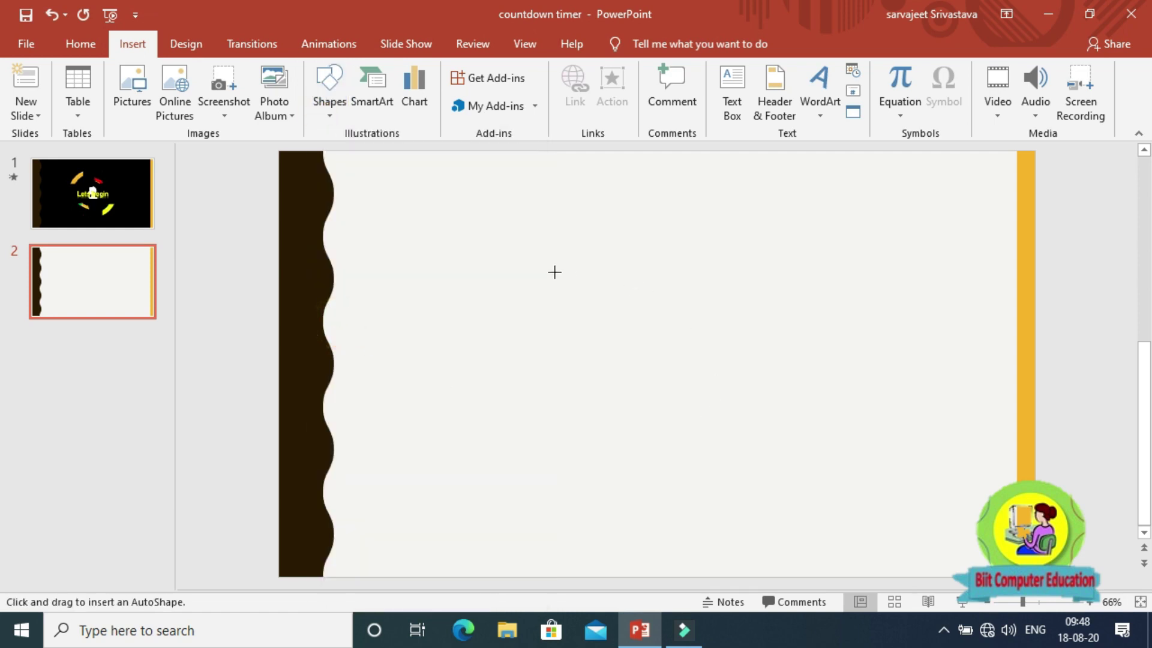
pyautogui.moveTo(536, 271); pyautogui.dragTo(798, 540)
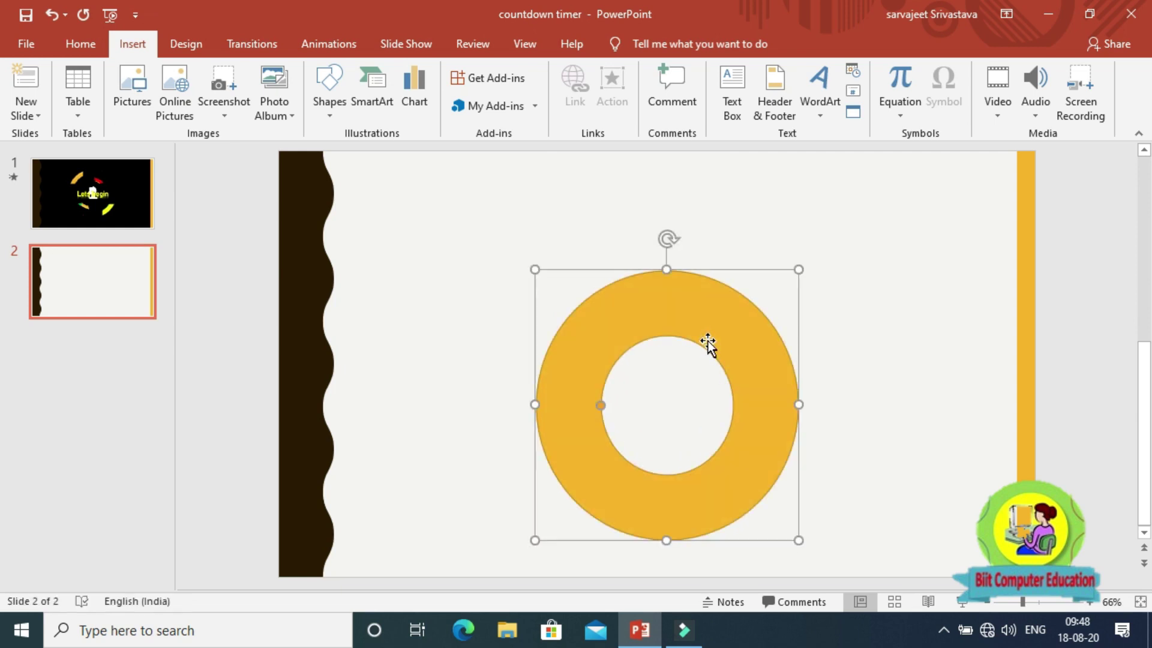
pyautogui.moveTo(699, 324); pyautogui.dragTo(678, 281)
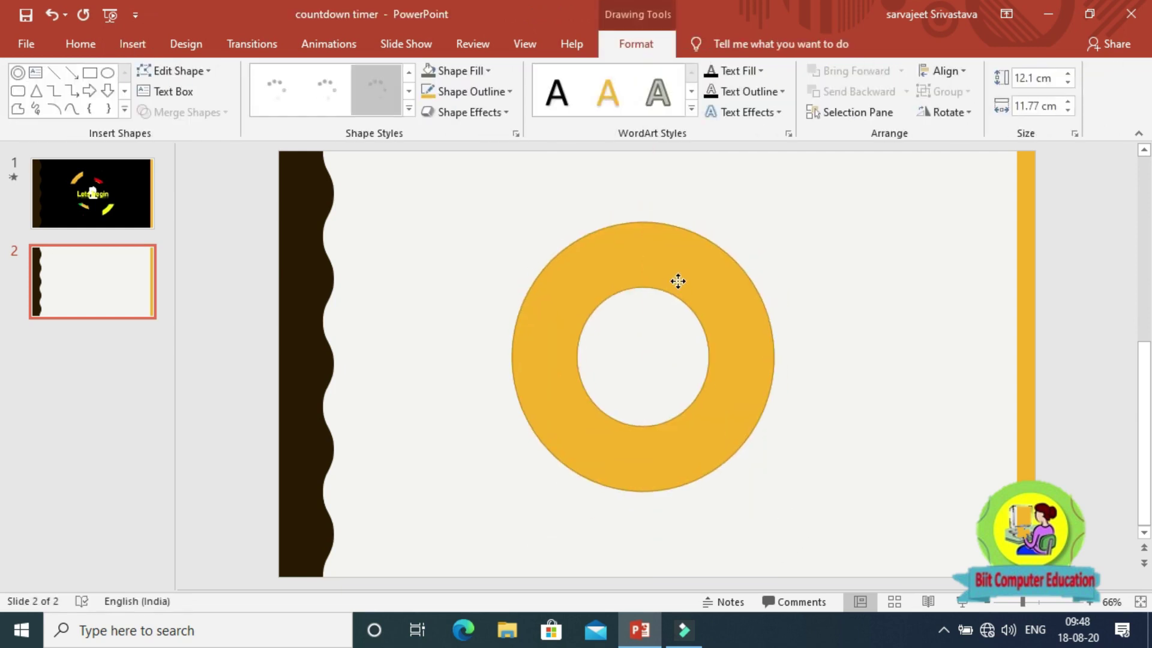
pyautogui.moveTo(579, 356); pyautogui.dragTo(537, 360)
pyautogui.moveTo(774, 492); pyautogui.dragTo(820, 536)
pyautogui.moveTo(722, 258); pyautogui.dragTo(710, 249)
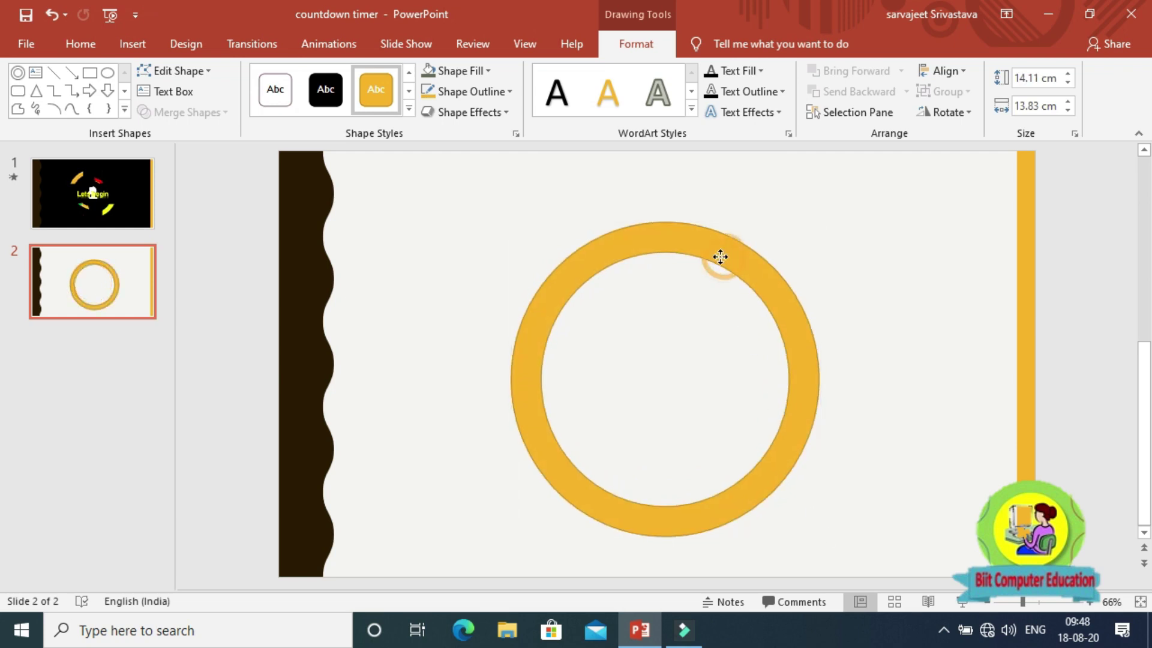
pyautogui.click(949, 408)
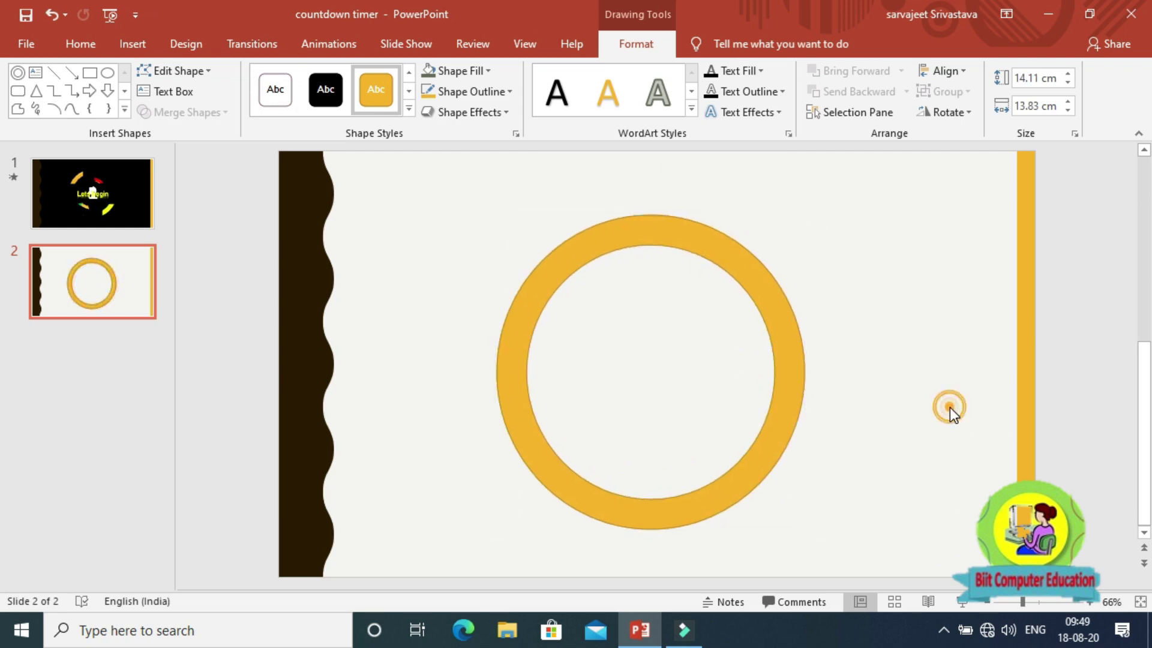
# - Give the ring the second 3-D bevel preset from Shape Effects
pyautogui.doubleClick(718, 279)
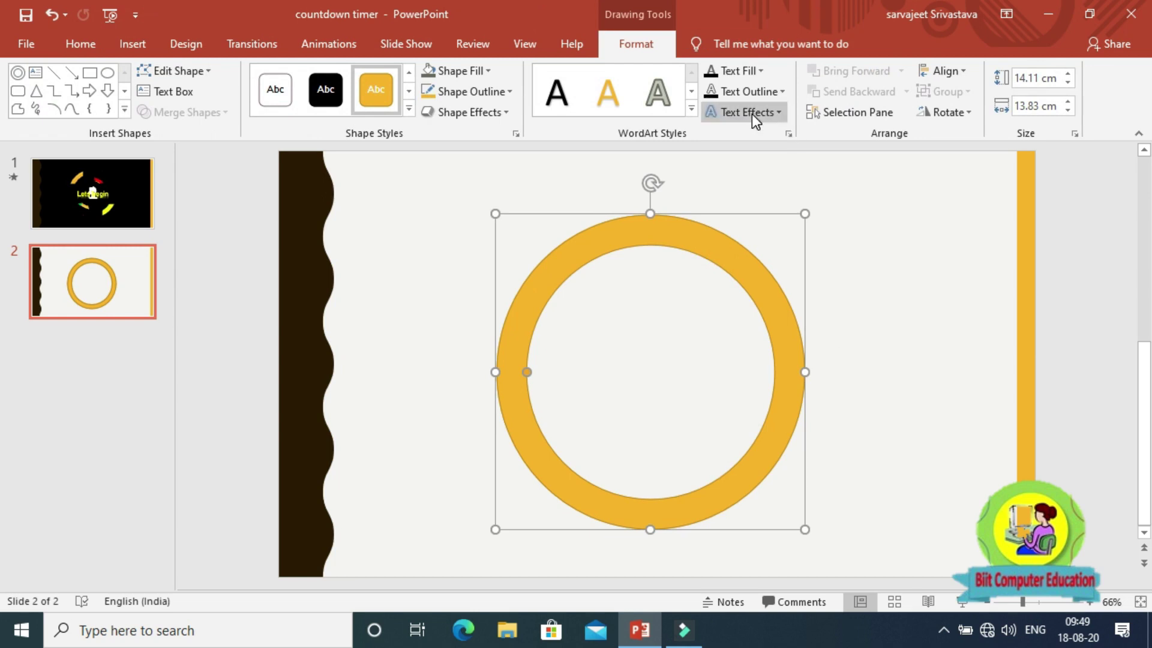
pyautogui.click(483, 116)
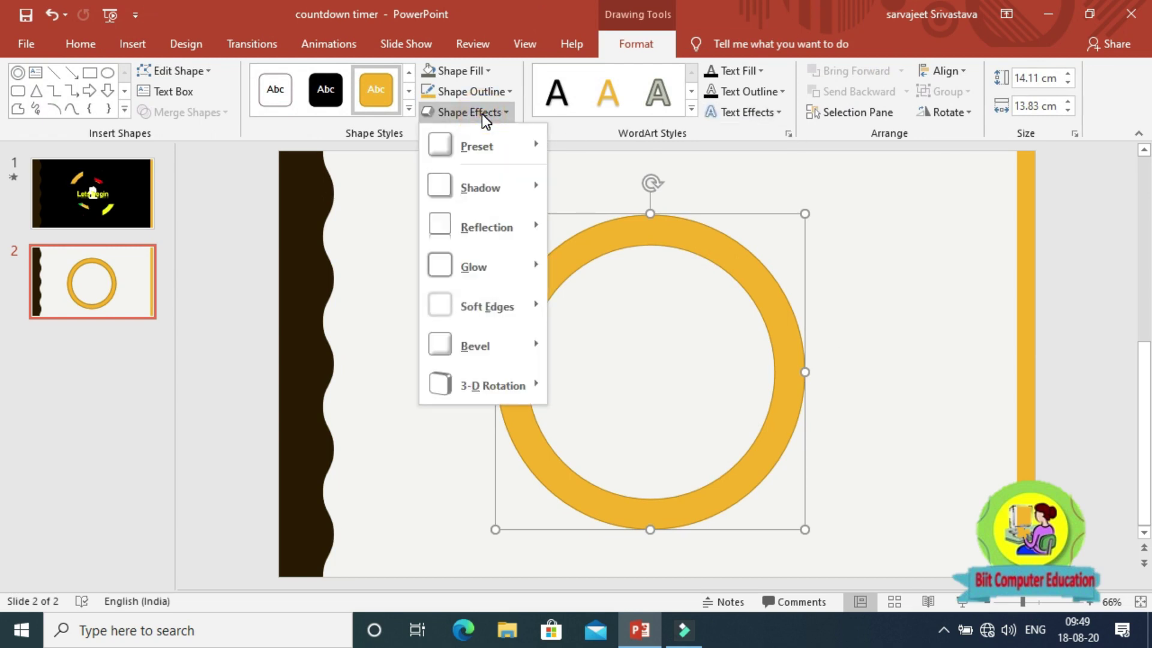
pyautogui.moveTo(481, 146)
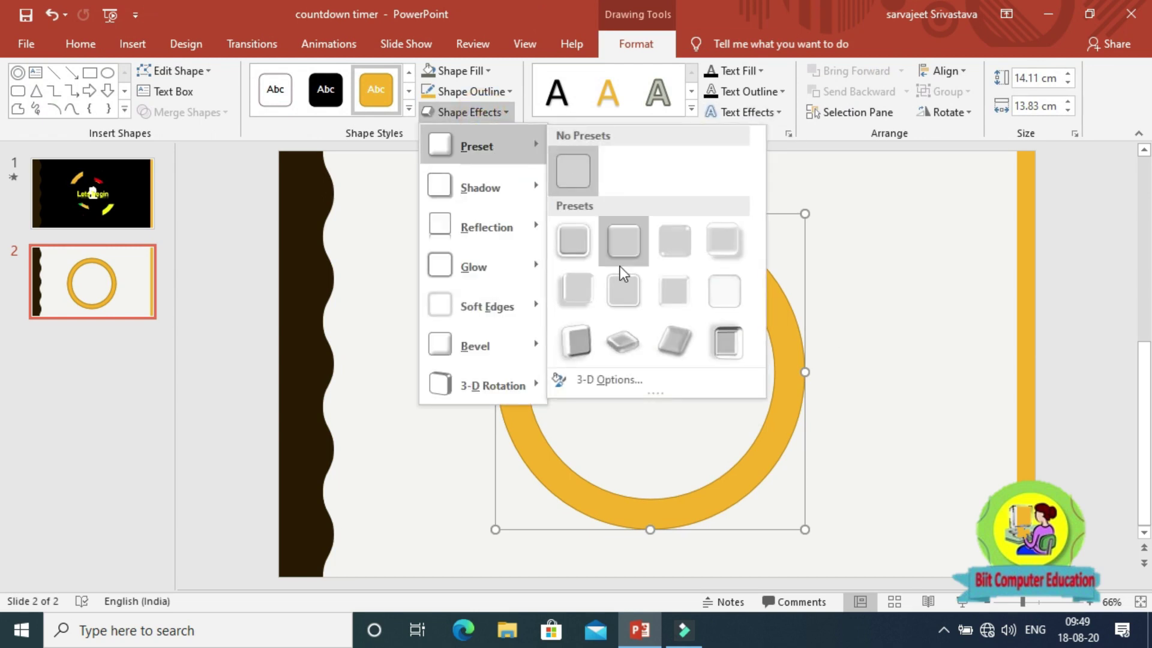
pyautogui.click(621, 246)
pyautogui.click(900, 268)
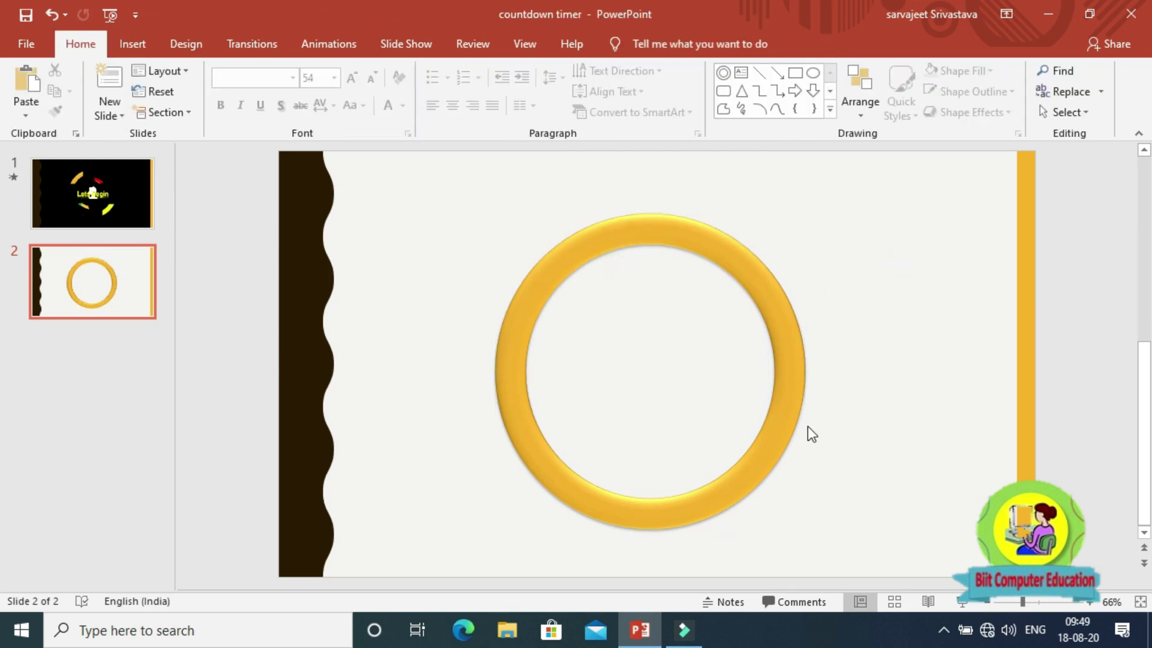
pyautogui.click(742, 281)
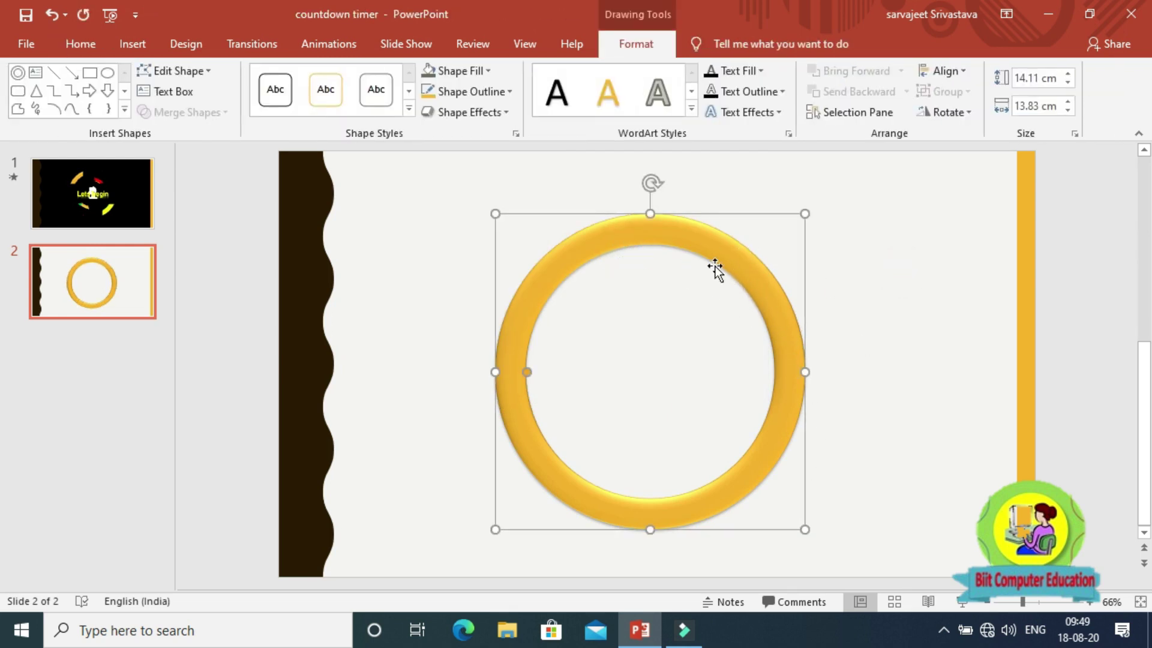
# - Change the ring to a Block Arc and drag its handle to trim it to a quarter-circle
pyautogui.click(208, 71)
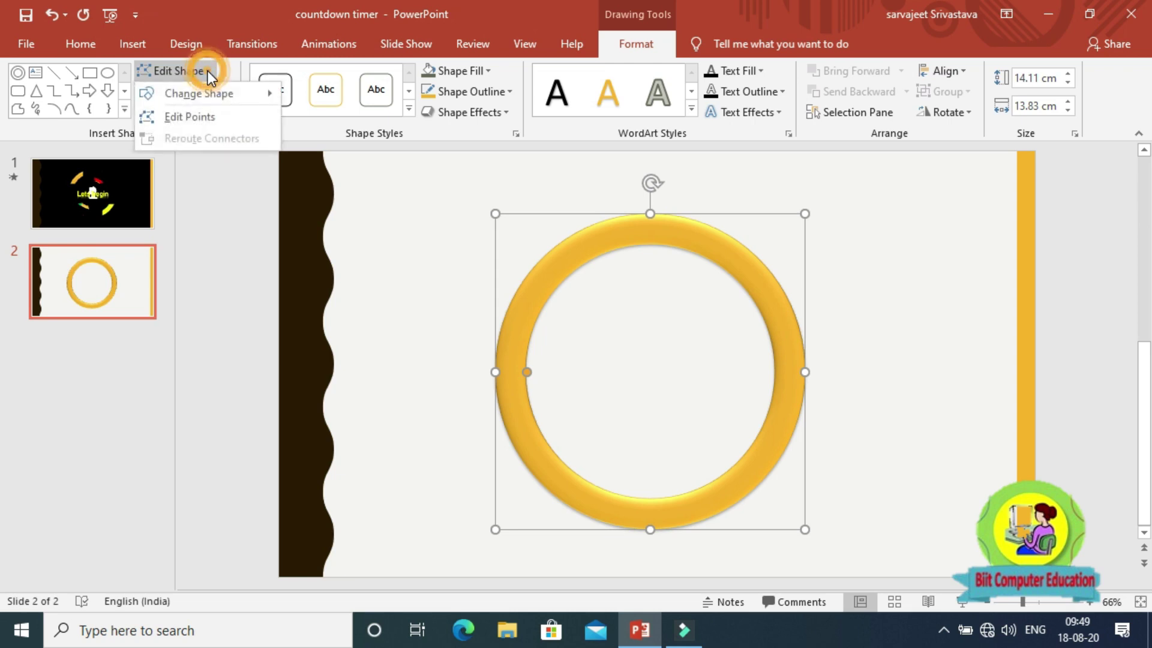
pyautogui.click(214, 90)
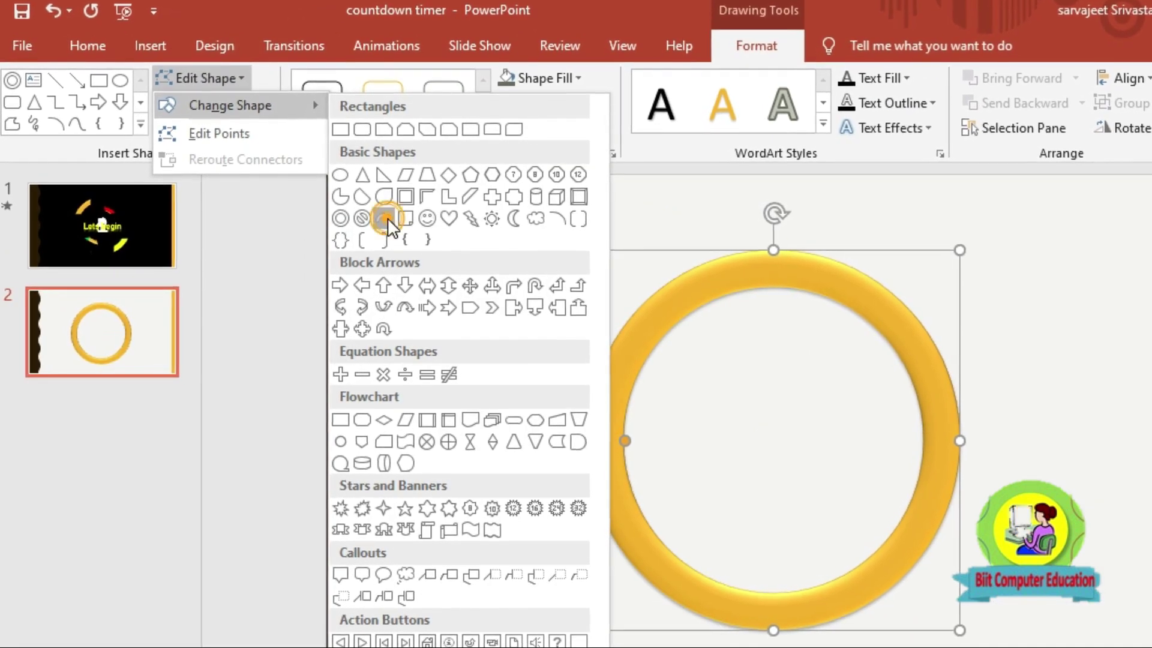
pyautogui.click(388, 218)
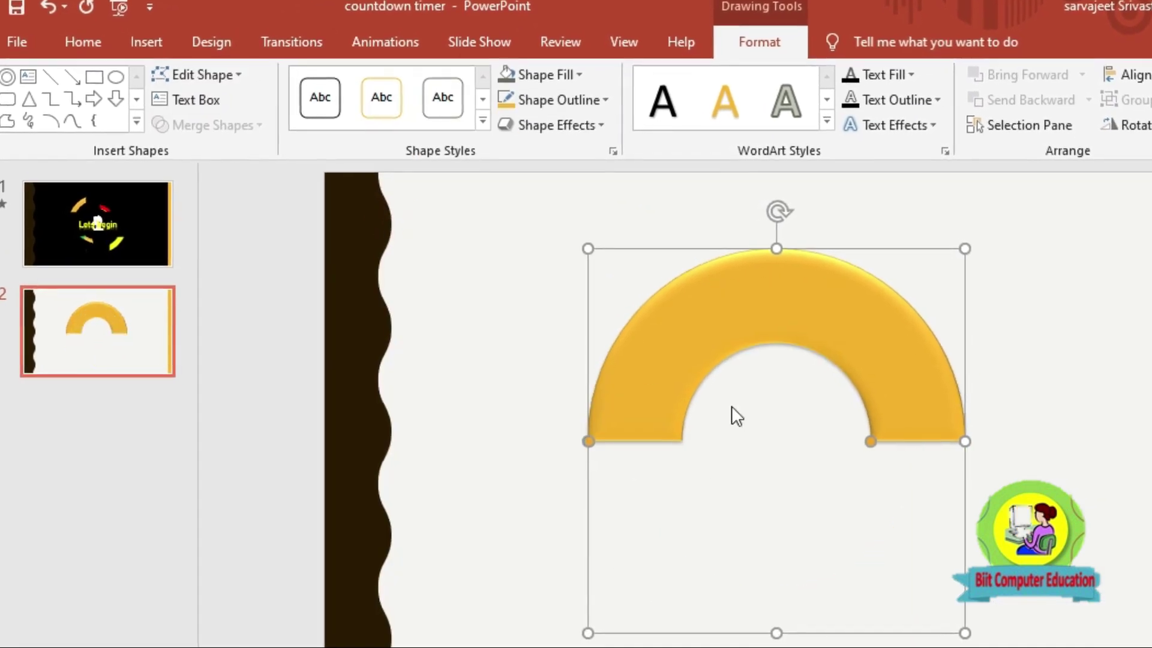
pyautogui.moveTo(876, 446)
pyautogui.mouseDown()
pyautogui.moveTo(857, 318)
pyautogui.moveTo(817, 307)
pyautogui.mouseUp()
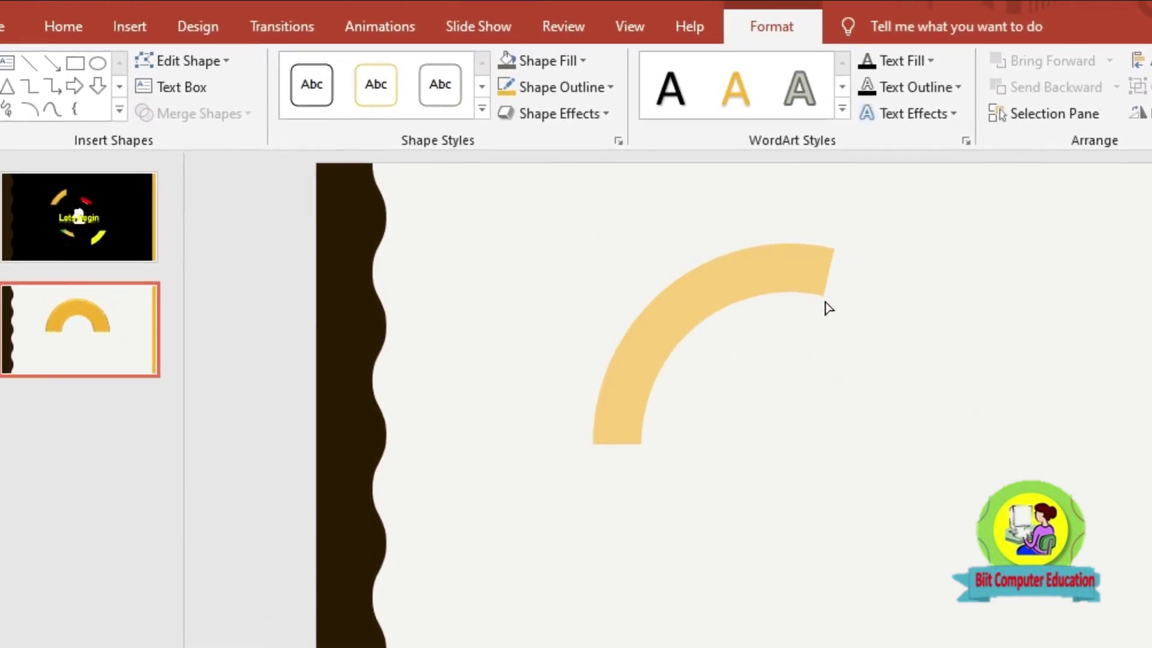
pyautogui.moveTo(817, 307); pyautogui.dragTo(821, 303)
pyautogui.click(606, 255)
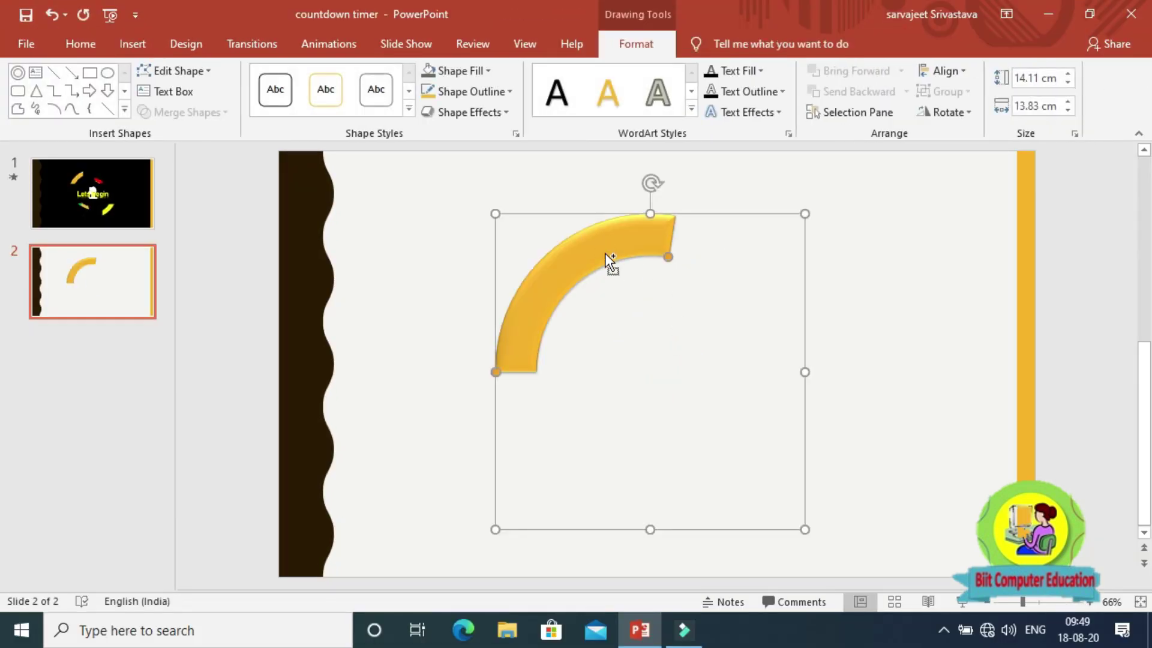
# - Duplicate the quarter arc, rotate the copy a quarter turn and set it beside the first
pyautogui.hotkey('ctrl', 'c')
pyautogui.hotkey('ctrl', 'v')
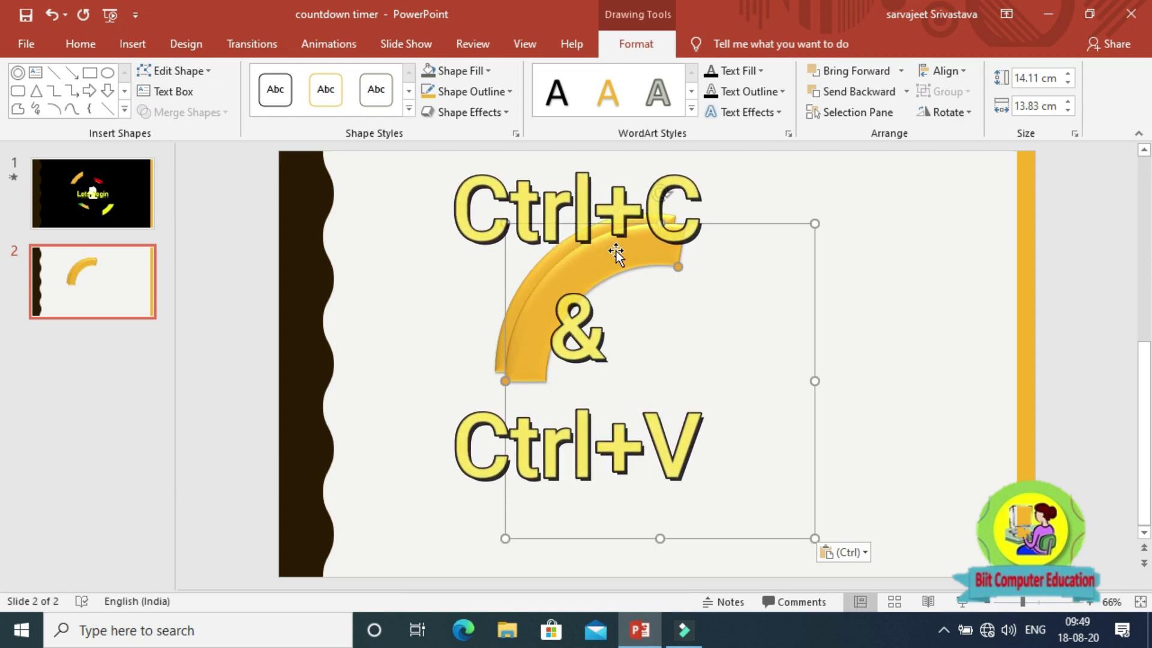
pyautogui.moveTo(662, 193)
pyautogui.mouseDown()
pyautogui.moveTo(759, 213)
pyautogui.moveTo(846, 303)
pyautogui.moveTo(860, 384)
pyautogui.mouseUp()
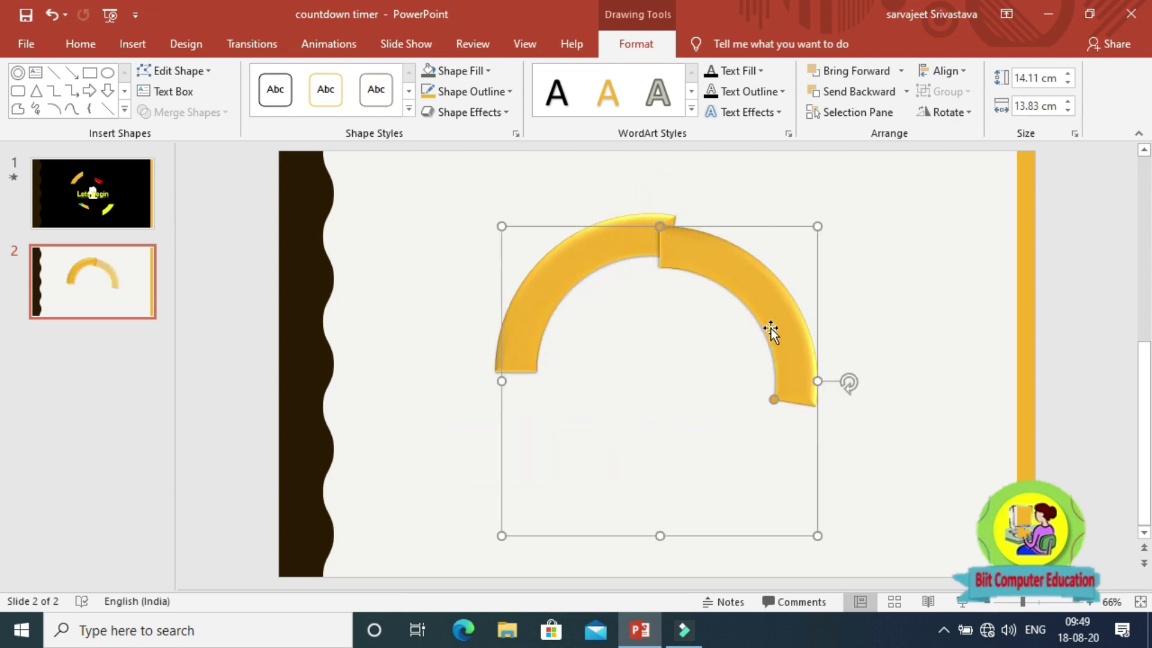
pyautogui.moveTo(758, 306); pyautogui.dragTo(759, 292)
# - Add and rotate the remaining arc copies to close the ring, then nudge it up
pyautogui.hotkey('ctrl', 'c')
pyautogui.hotkey('ctrl', 'v')
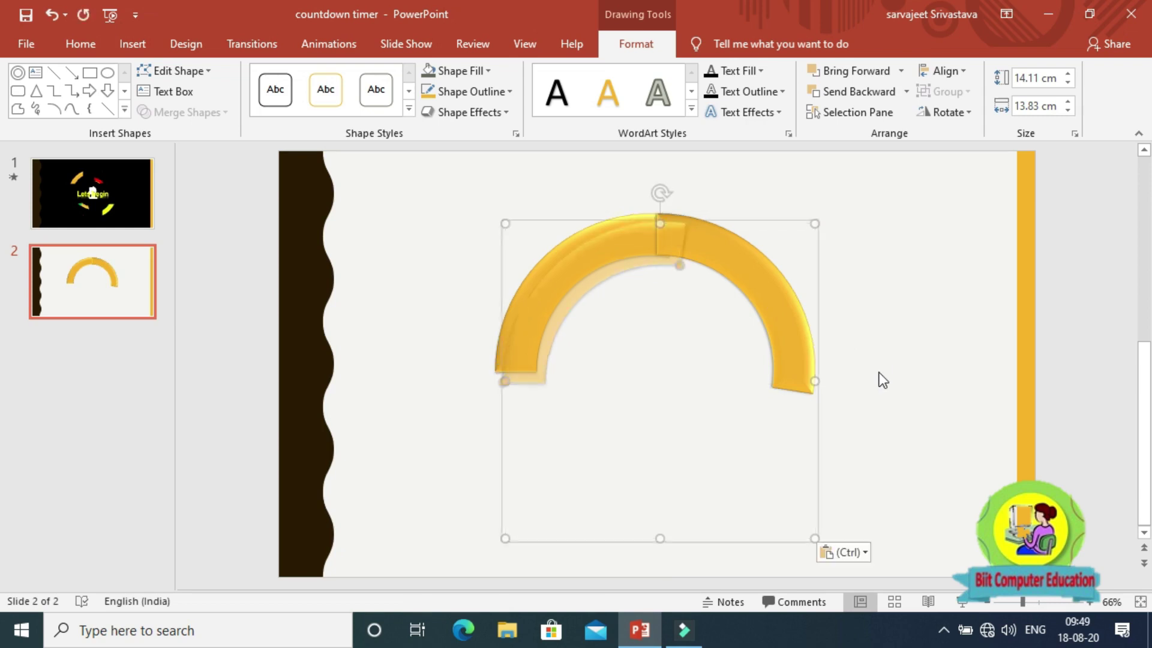
pyautogui.moveTo(661, 194)
pyautogui.mouseDown()
pyautogui.moveTo(462, 363)
pyautogui.moveTo(463, 381)
pyautogui.mouseUp()
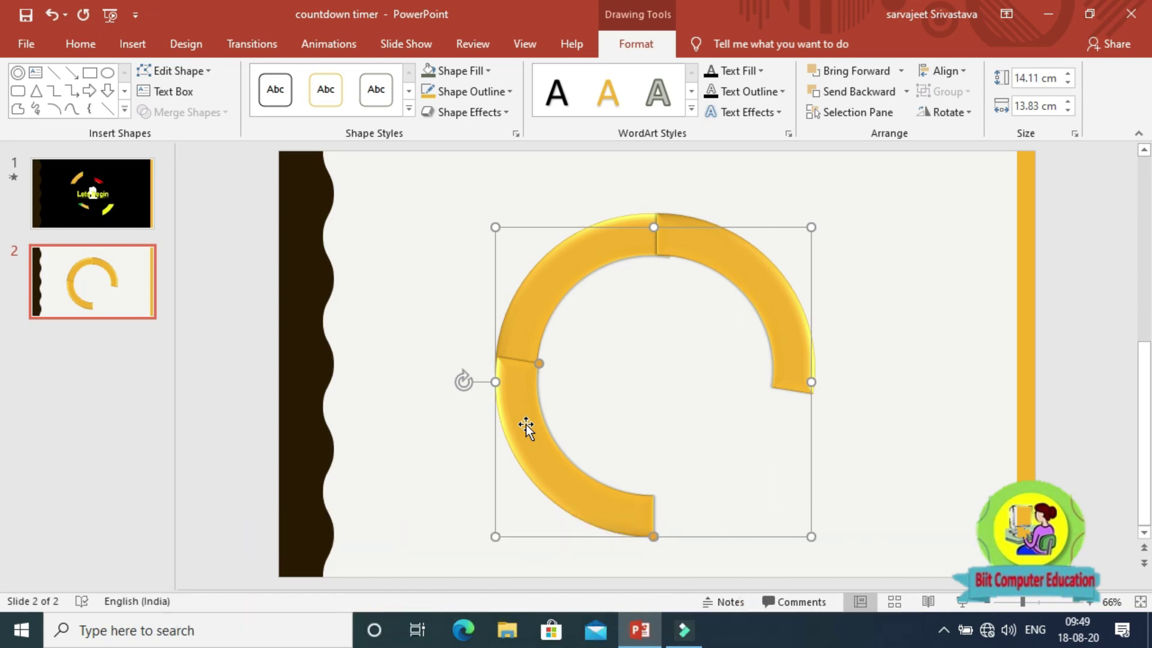
pyautogui.moveTo(578, 476); pyautogui.dragTo(578, 476)
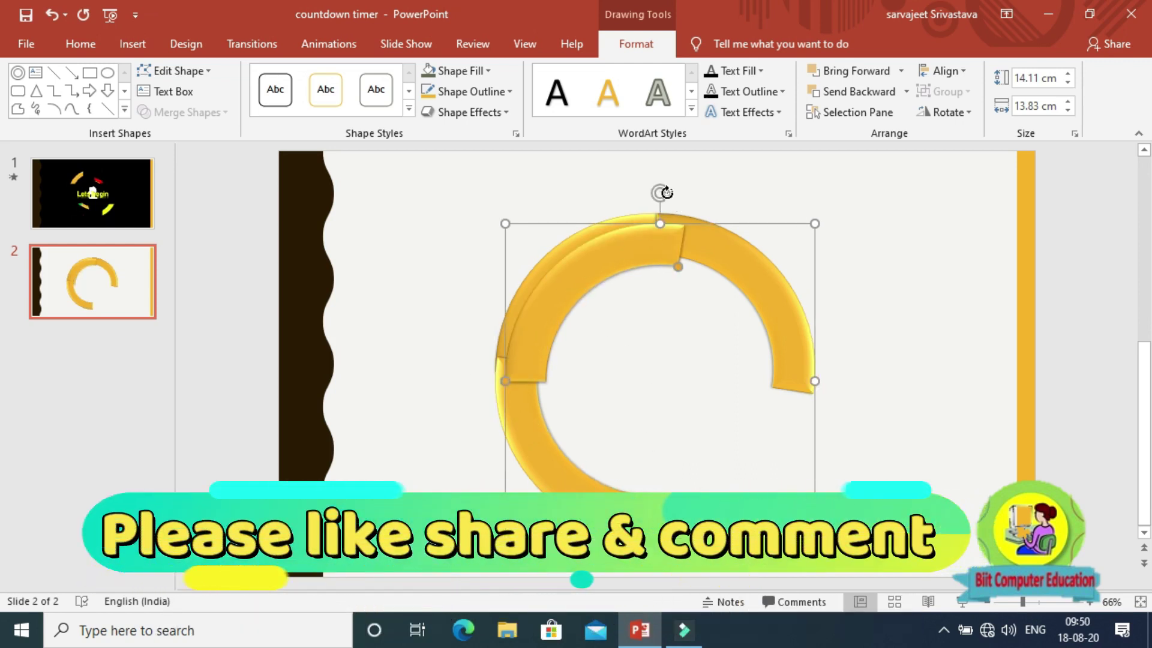
pyautogui.moveTo(661, 193)
pyautogui.mouseDown()
pyautogui.moveTo(556, 264)
pyautogui.moveTo(659, 570)
pyautogui.mouseUp()
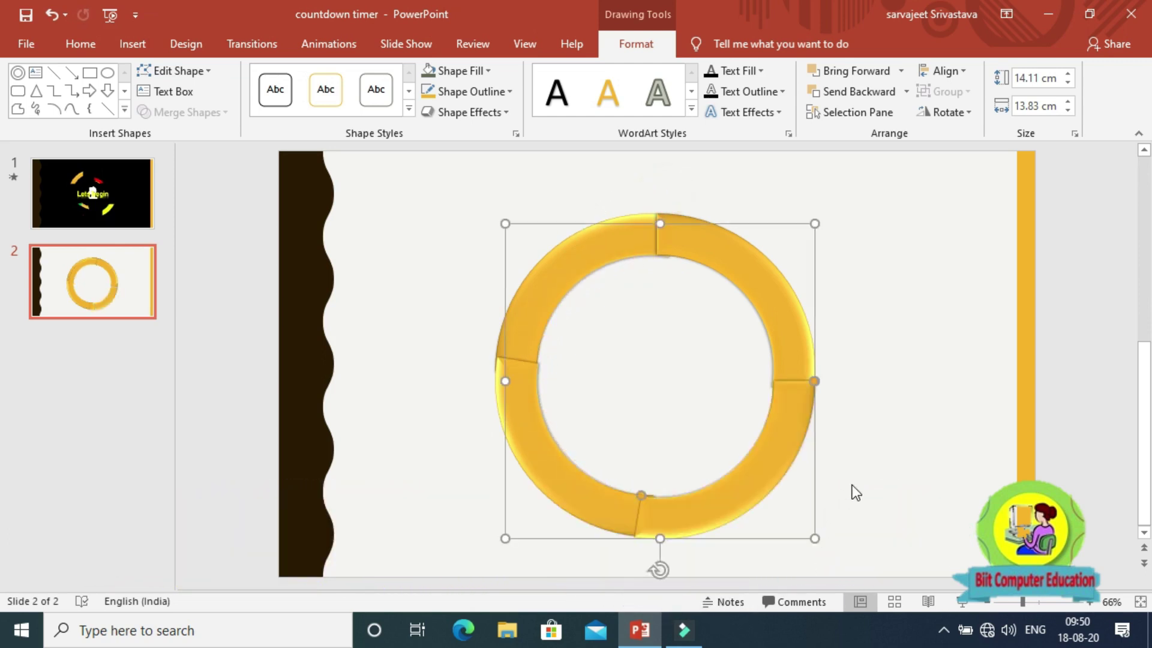
pyautogui.click(870, 460)
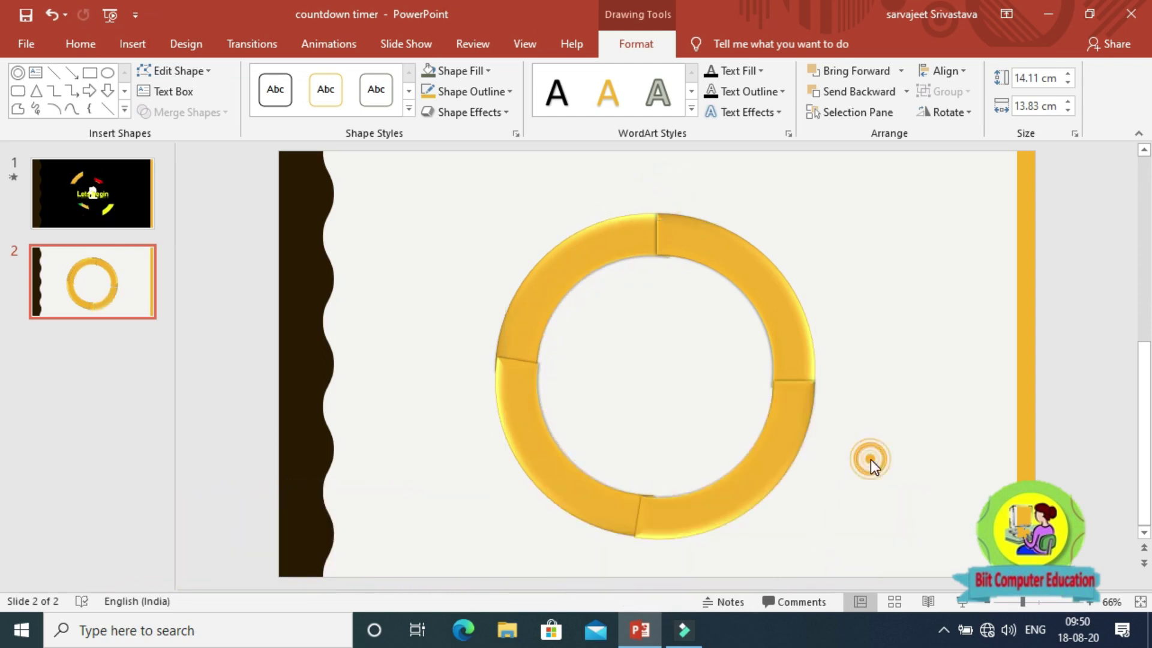
pyautogui.click(772, 456)
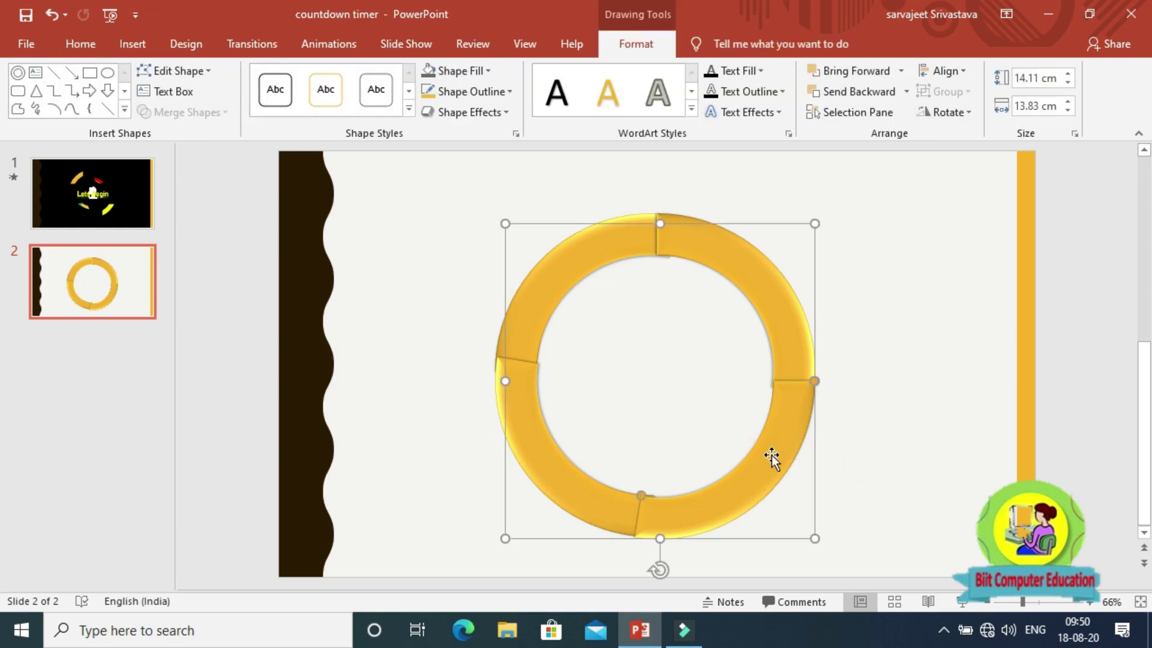
pyautogui.press('Up')
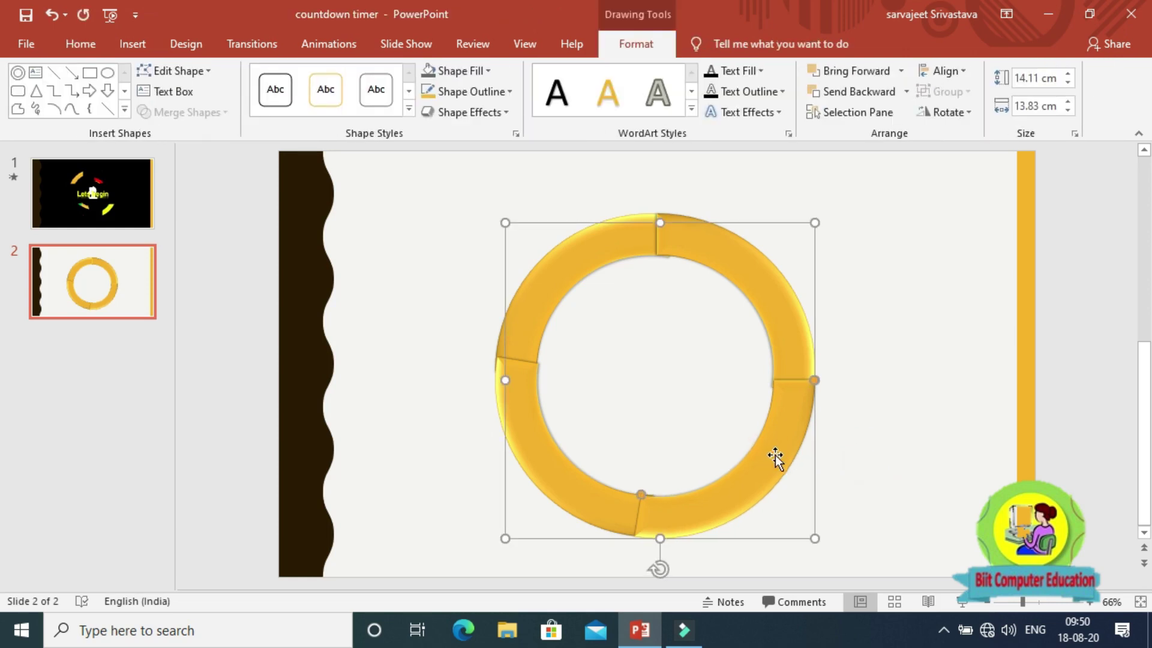
# - Fill the top-right arc Red and the top-left arc Yellow
pyautogui.click(875, 405)
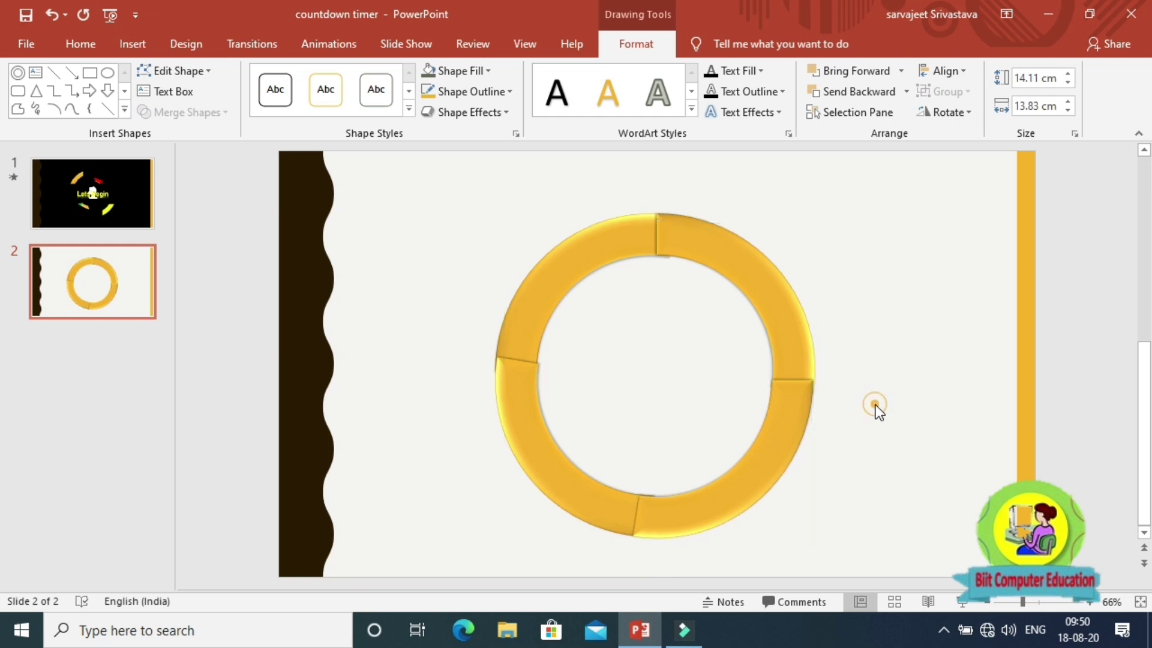
pyautogui.click(591, 250)
pyautogui.click(721, 242)
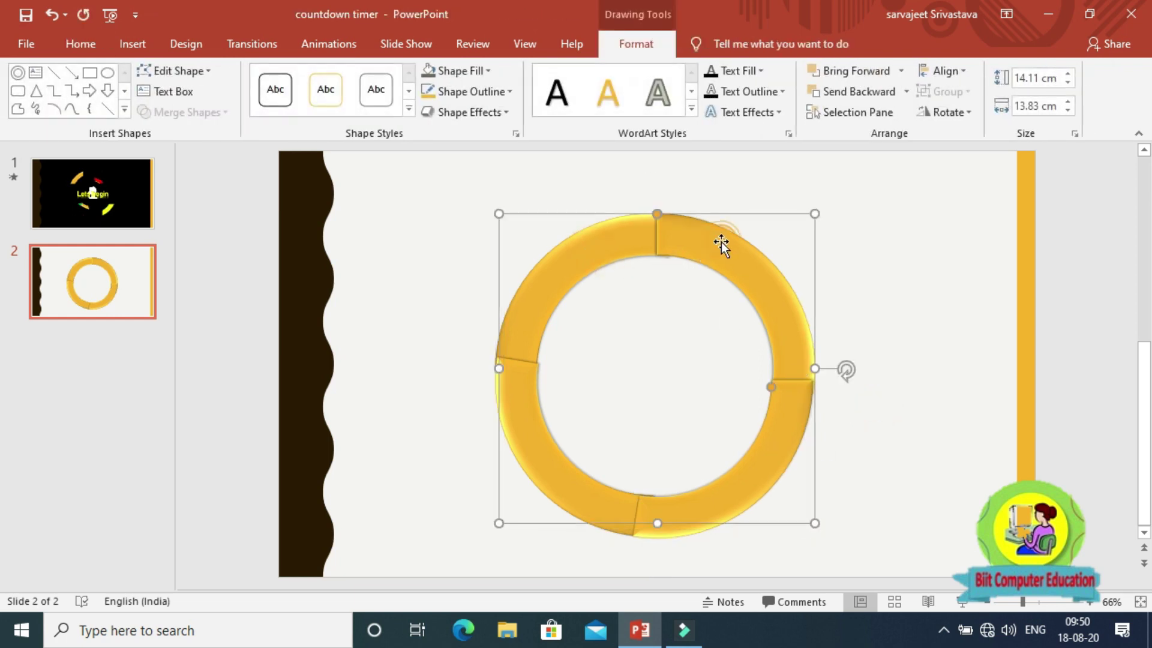
pyautogui.click(477, 72)
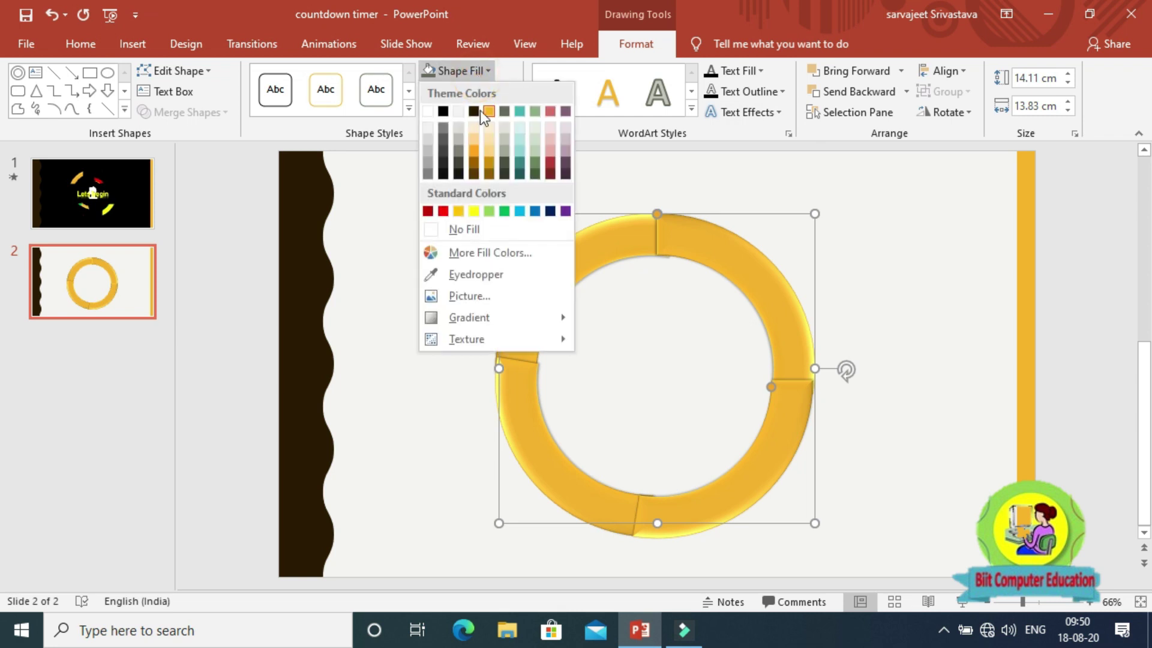
pyautogui.click(444, 212)
pyautogui.click(573, 269)
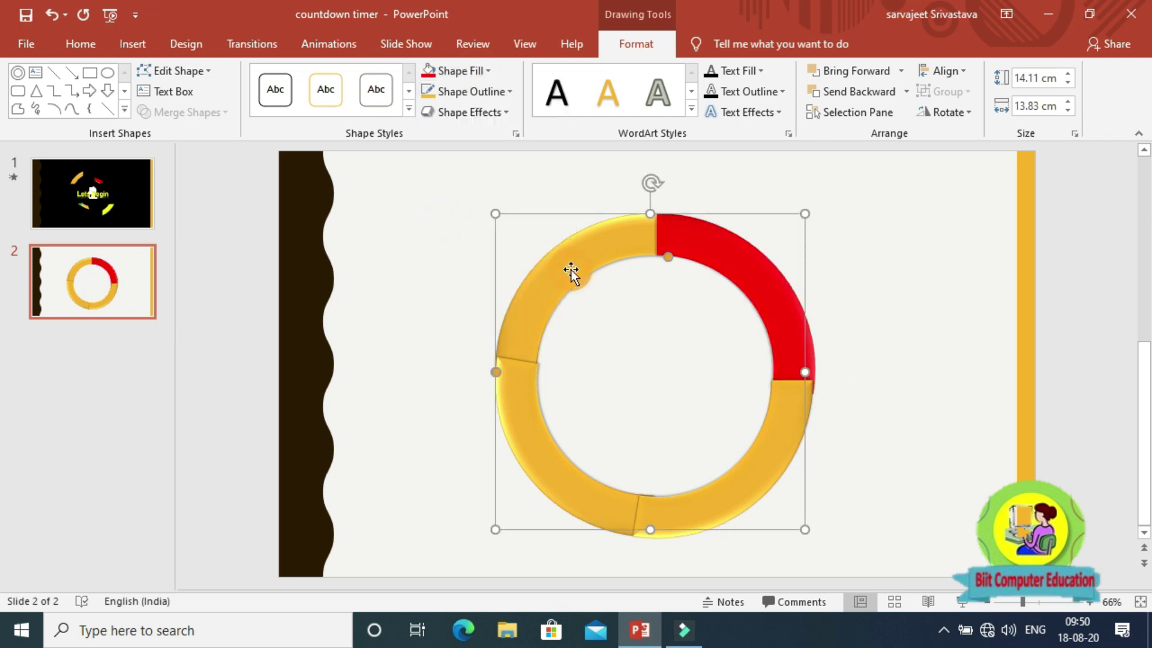
pyautogui.click(452, 76)
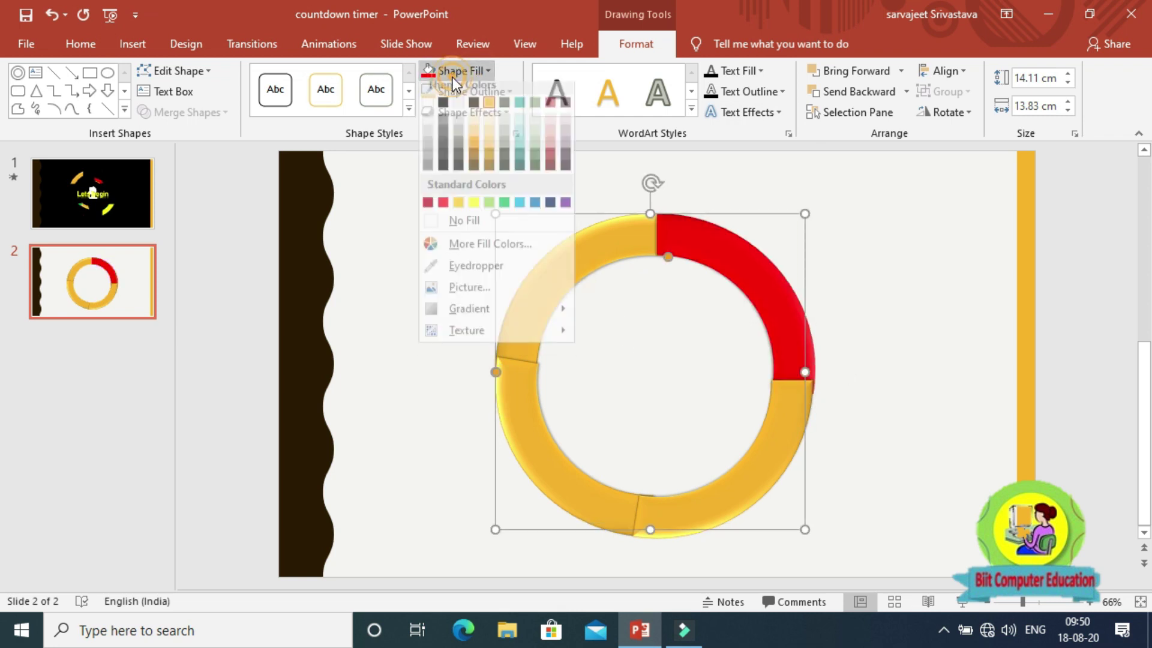
pyautogui.click(470, 211)
# - Fill the bottom-right arc Green and the bottom-left arc Light Blue
pyautogui.click(760, 454)
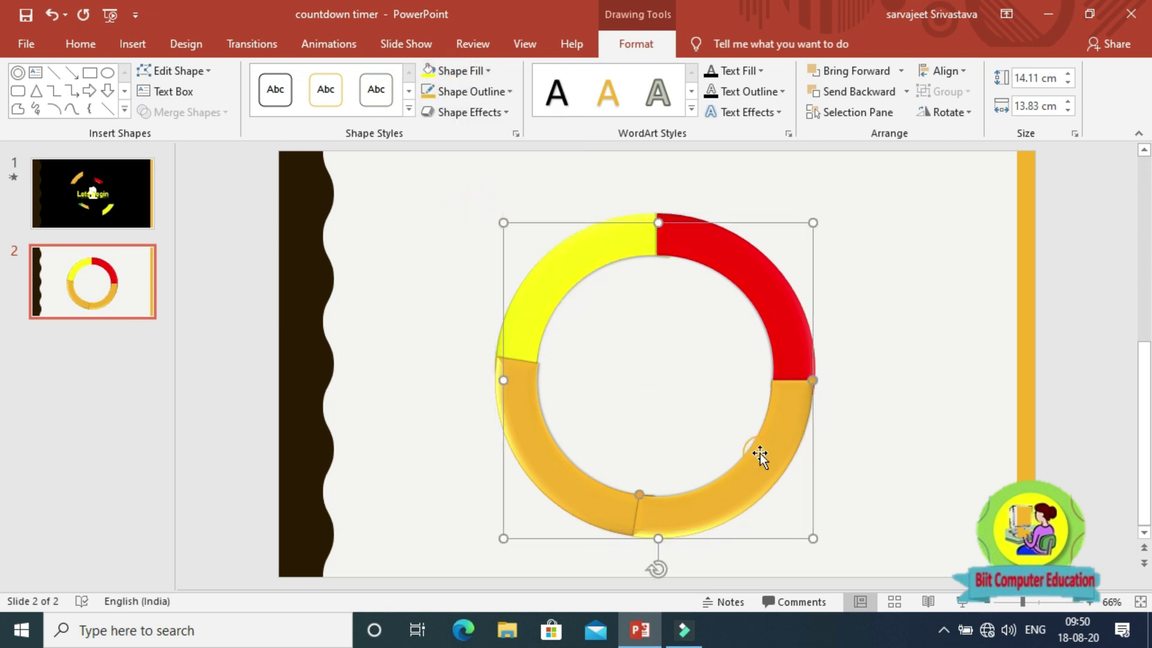
pyautogui.click(480, 77)
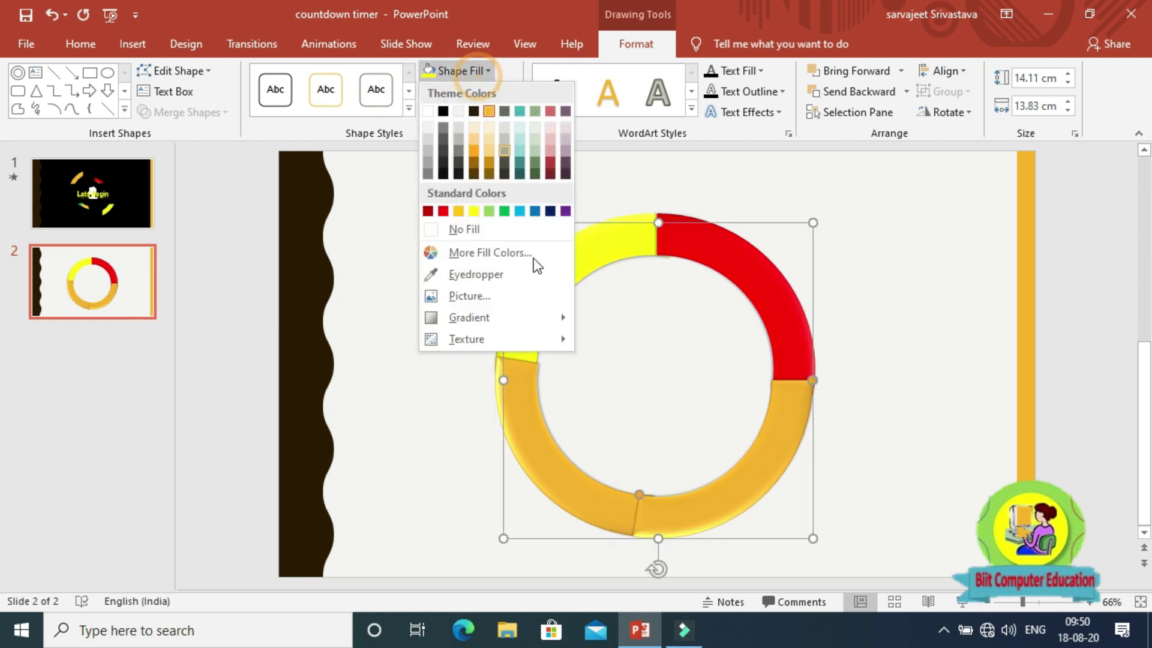
pyautogui.click(504, 211)
pyautogui.click(540, 449)
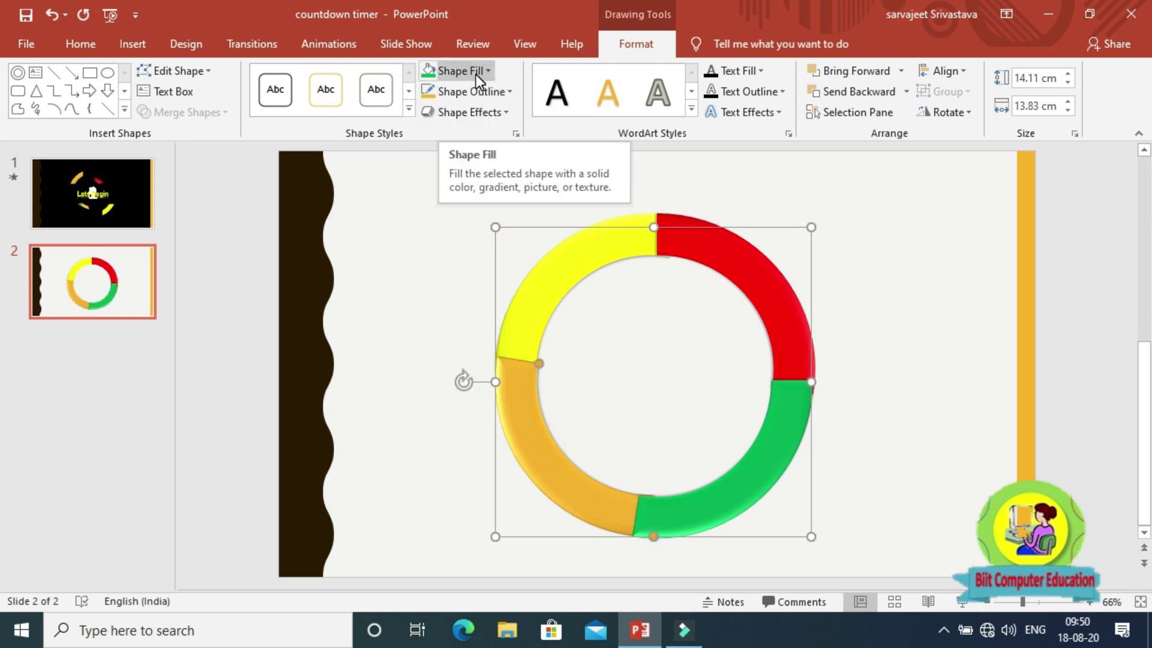
pyautogui.click(477, 74)
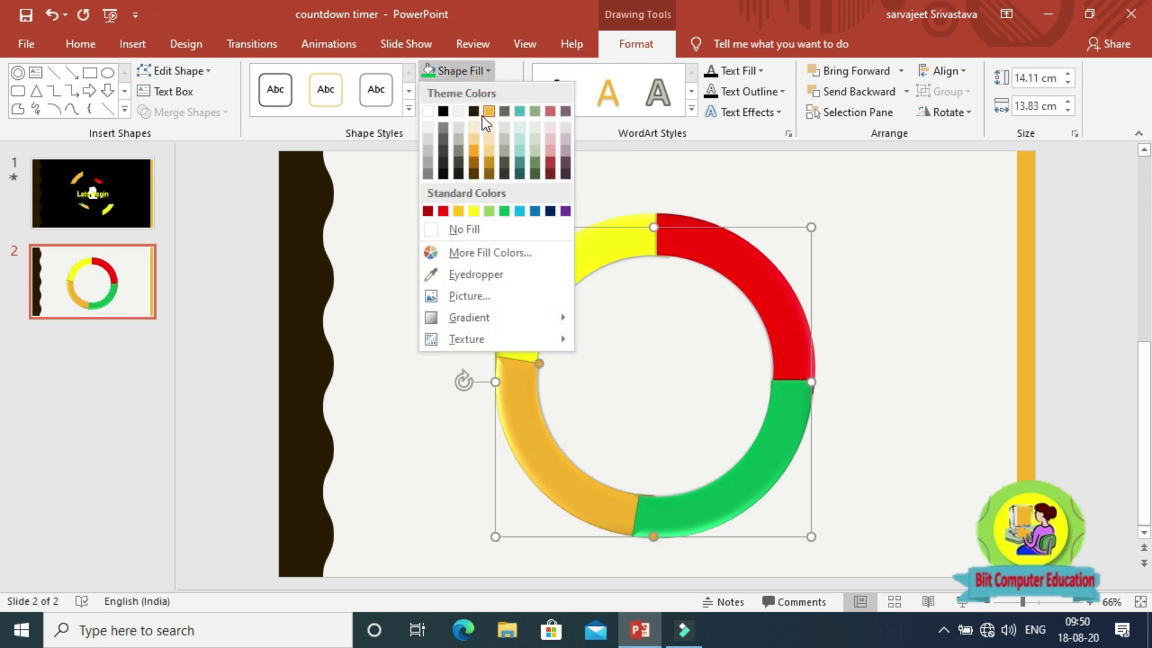
pyautogui.click(520, 211)
pyautogui.click(870, 204)
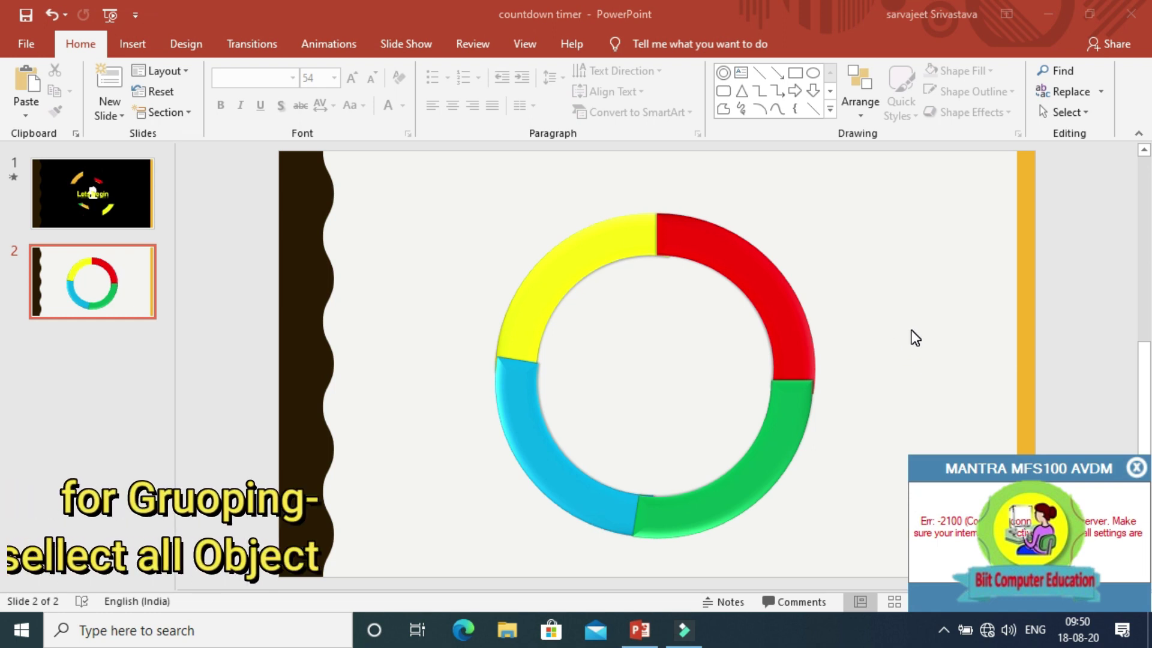
# - Select the yellow, red, green and blue arcs and group them with Ctrl+G
pyautogui.click(592, 257)
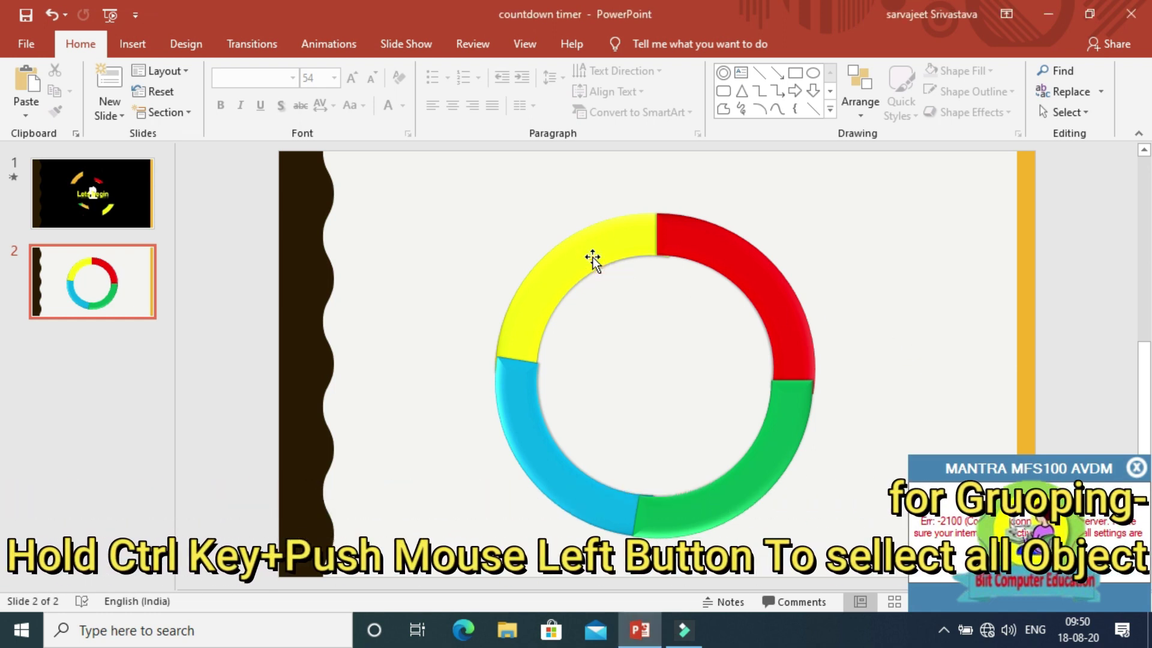
pyautogui.click(593, 257)
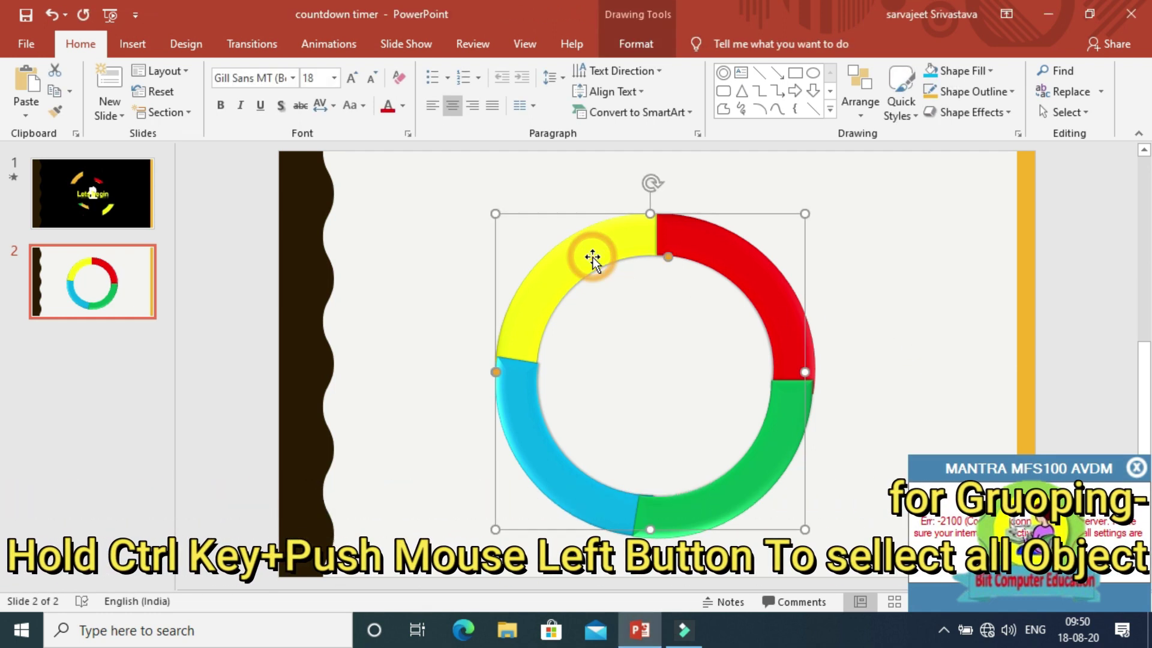
pyautogui.keyDown('ctrl'); pyautogui.click(690, 244); pyautogui.keyUp('ctrl')
pyautogui.keyDown('ctrl'); pyautogui.click(746, 457); pyautogui.keyUp('ctrl')
pyautogui.keyDown('ctrl'); pyautogui.click(568, 511); pyautogui.keyUp('ctrl')
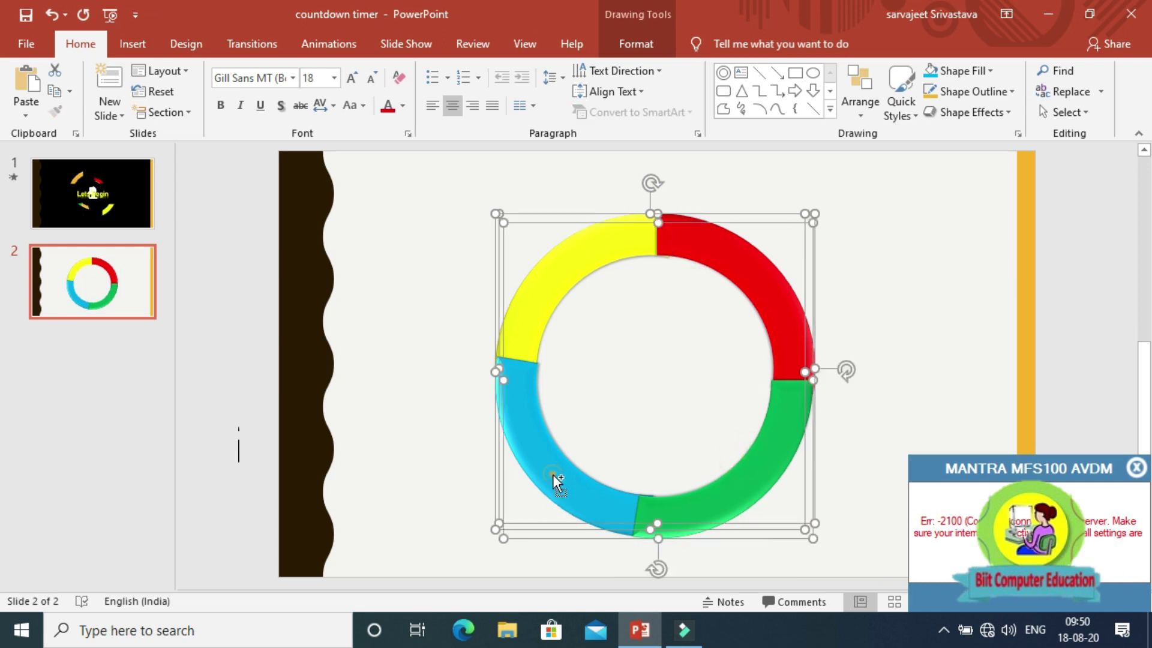
pyautogui.hotkey('ctrl', 'g')
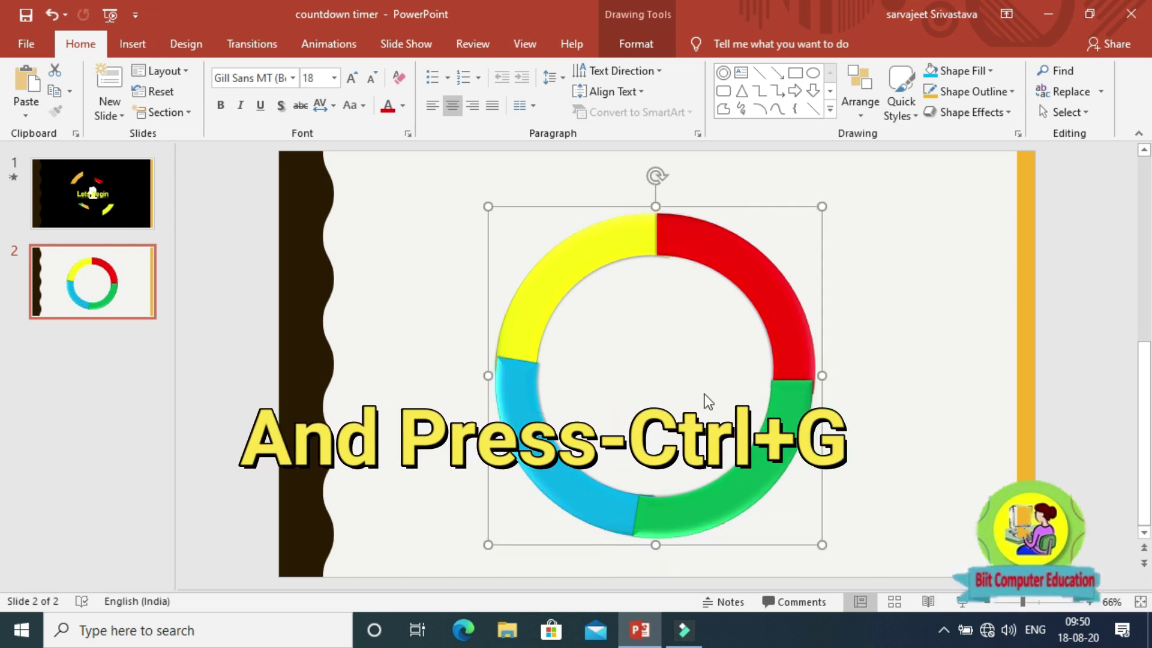
# - Drag the grouped ring further to the right
pyautogui.moveTo(745, 285)
pyautogui.mouseDown()
pyautogui.moveTo(834, 291)
pyautogui.moveTo(713, 298)
pyautogui.mouseUp()
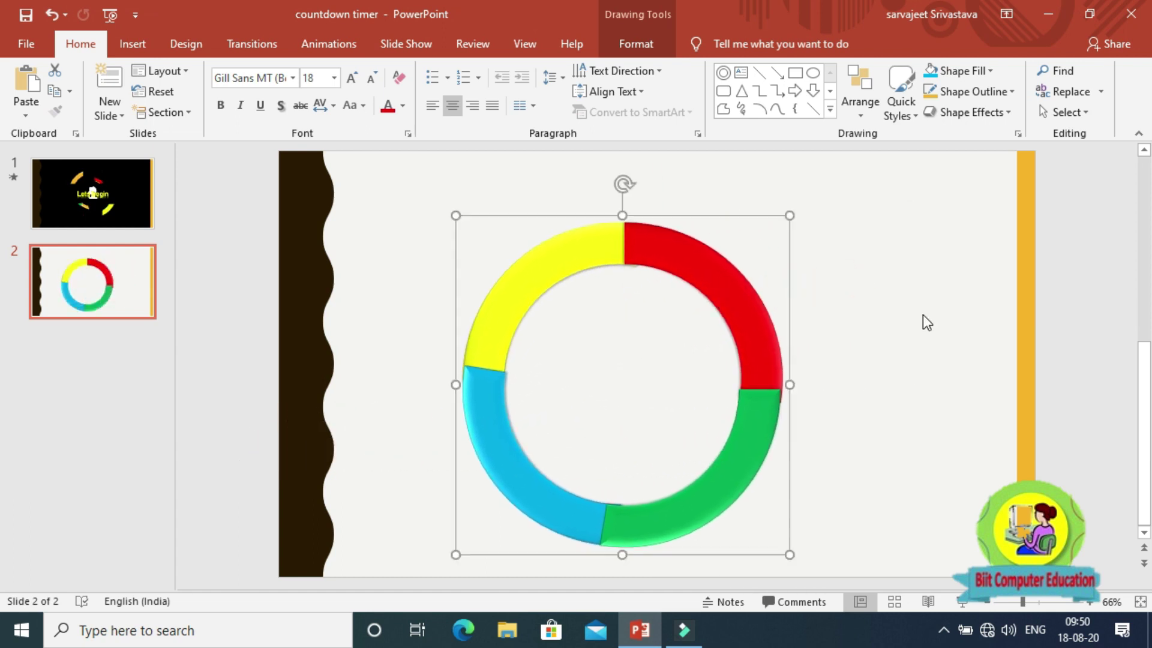
pyautogui.moveTo(710, 288)
pyautogui.mouseDown()
pyautogui.moveTo(761, 289)
pyautogui.moveTo(750, 277)
pyautogui.mouseUp()
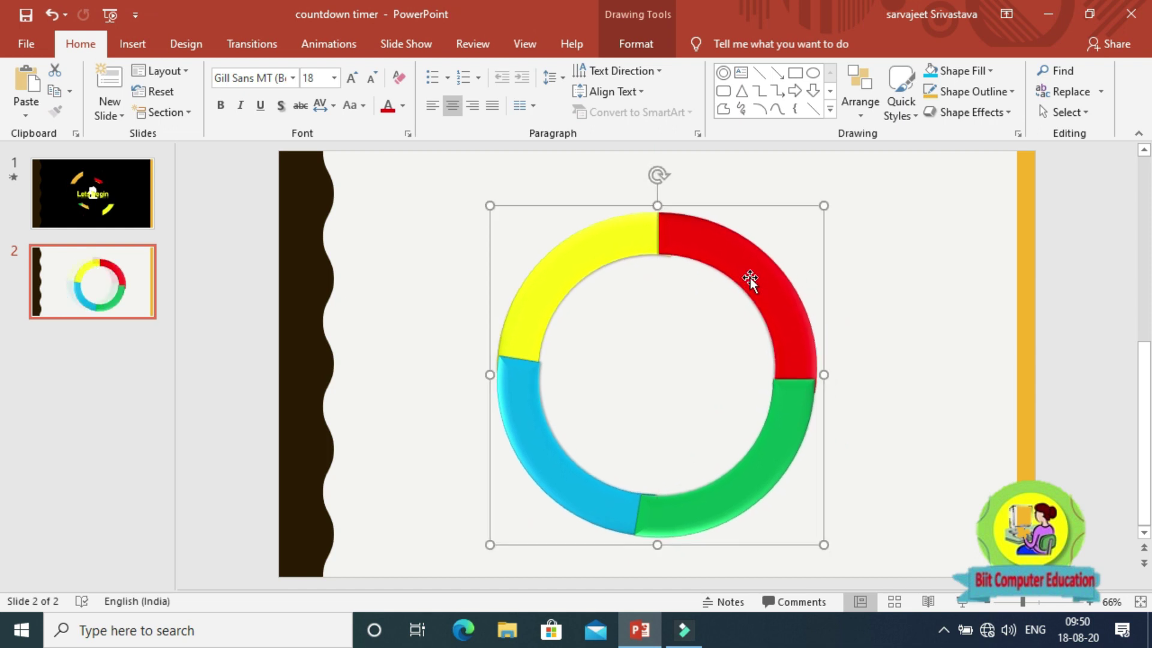
pyautogui.click(627, 45)
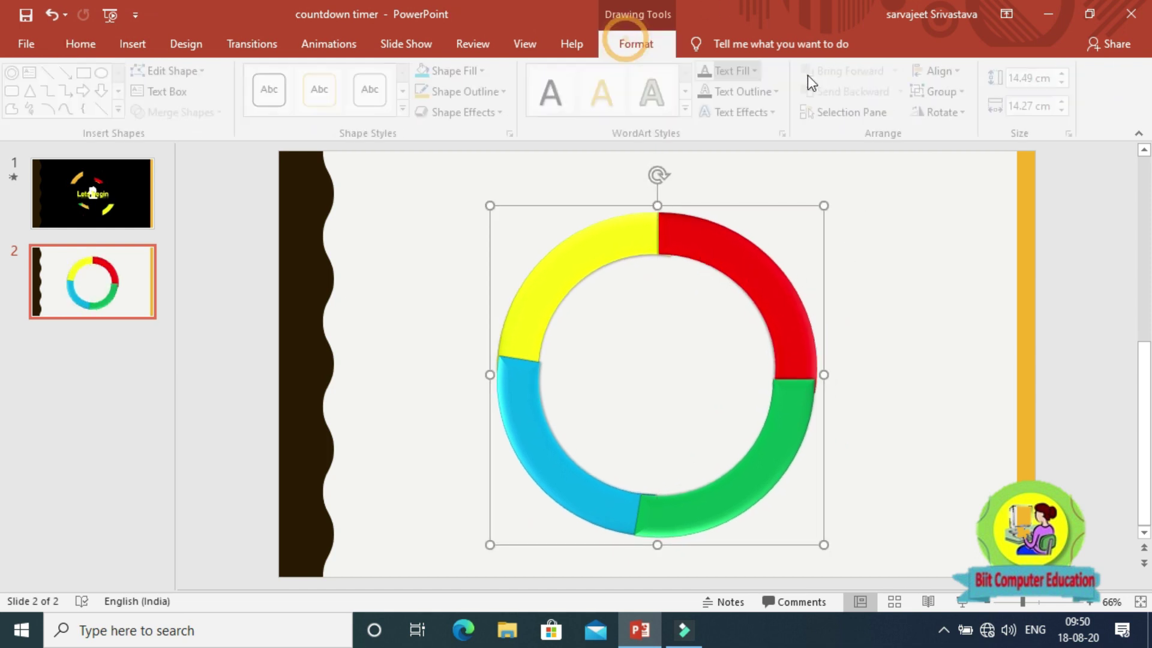
# - Align the ring to the slide's horizontal centre and vertical middle
pyautogui.click(952, 73)
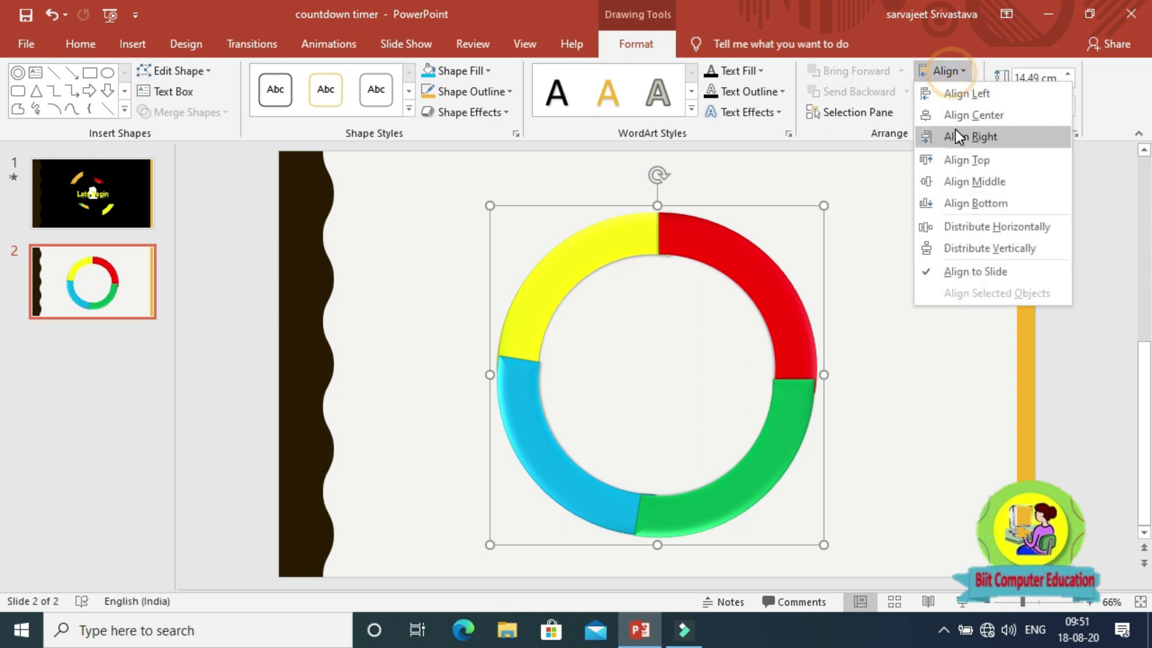
pyautogui.click(969, 117)
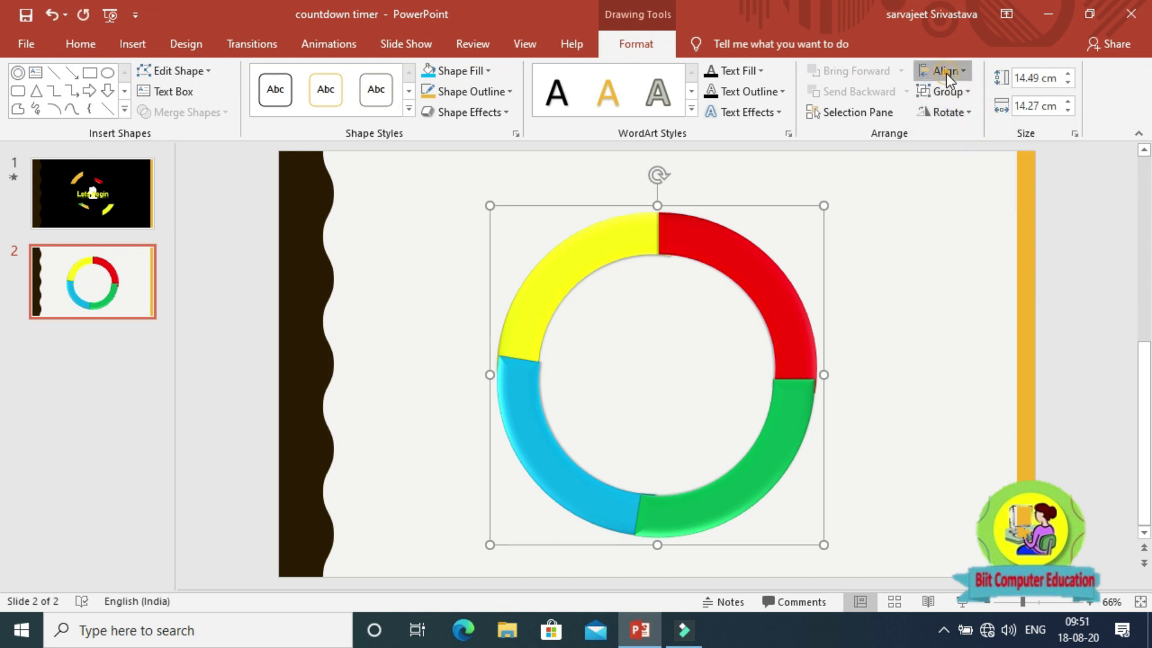
pyautogui.click(945, 73)
pyautogui.click(973, 179)
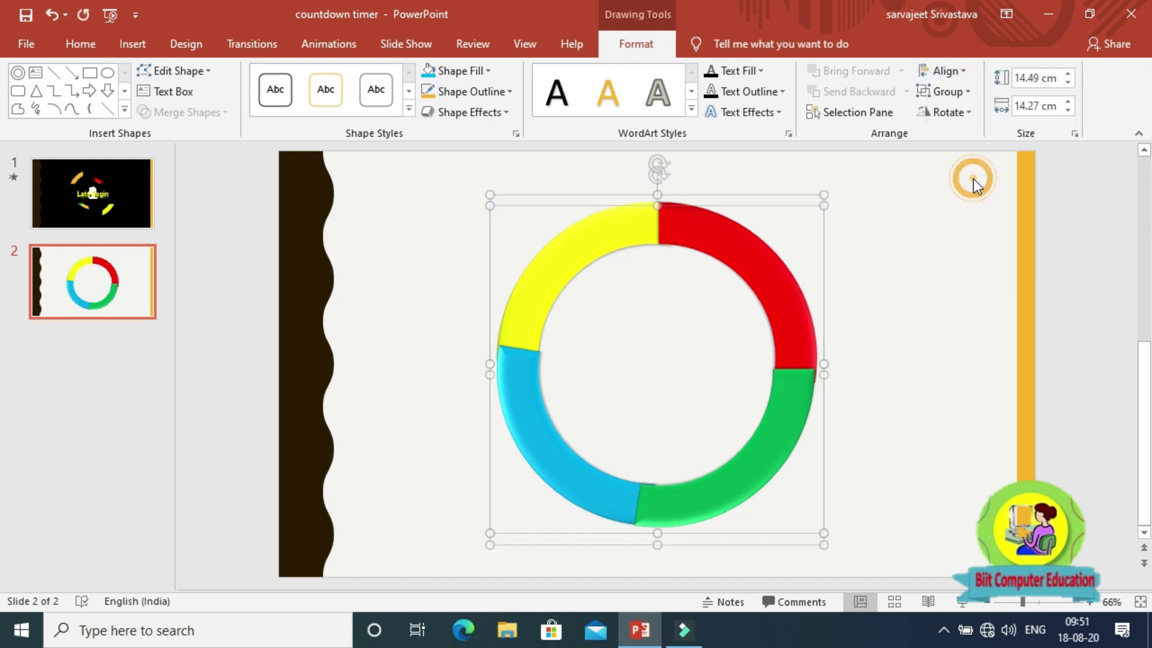
pyautogui.click(960, 282)
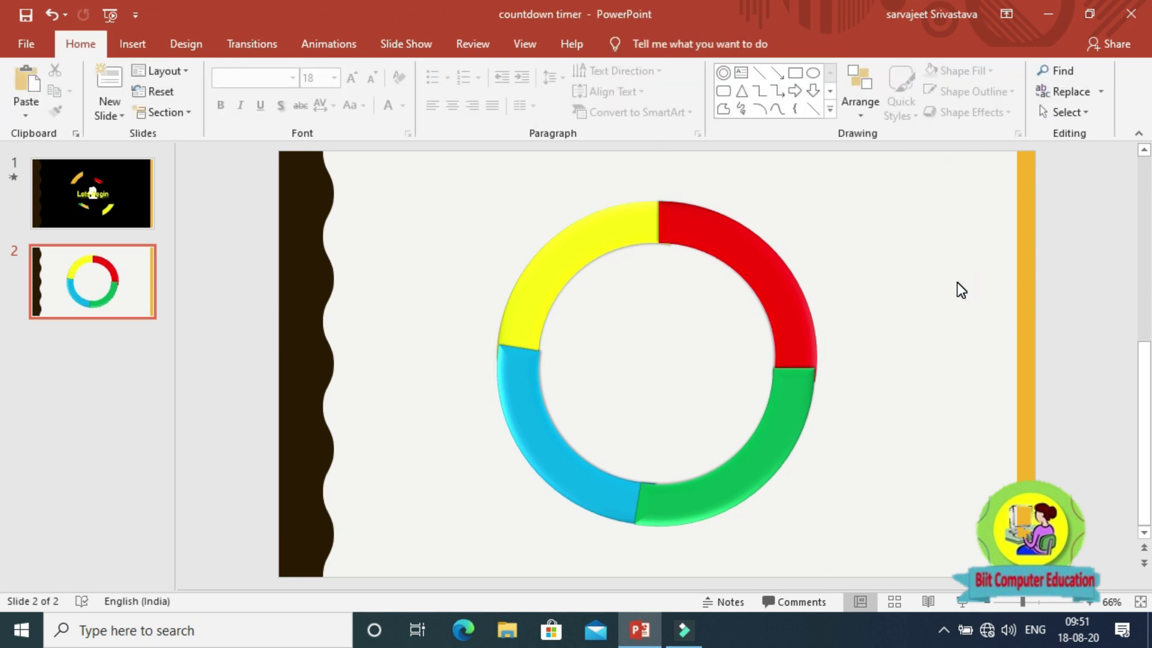
pyautogui.click(760, 279)
pyautogui.click(942, 264)
pyautogui.click(134, 43)
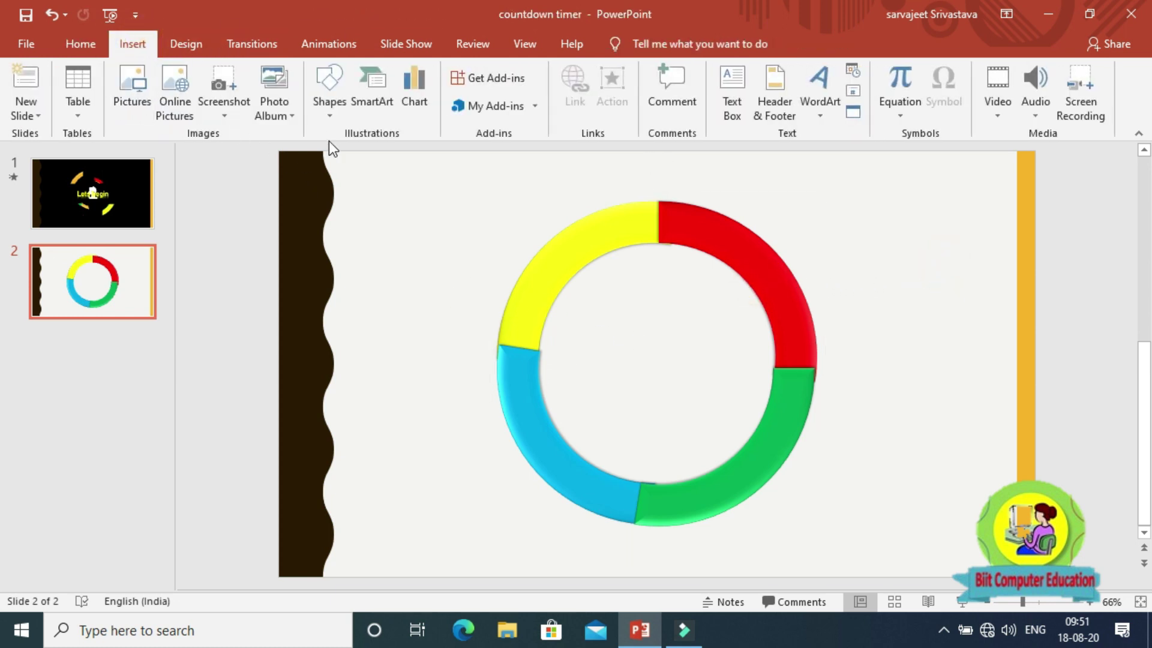
# - Draw a tall rectangle and centre it over the middle of the ring
pyautogui.click(327, 114)
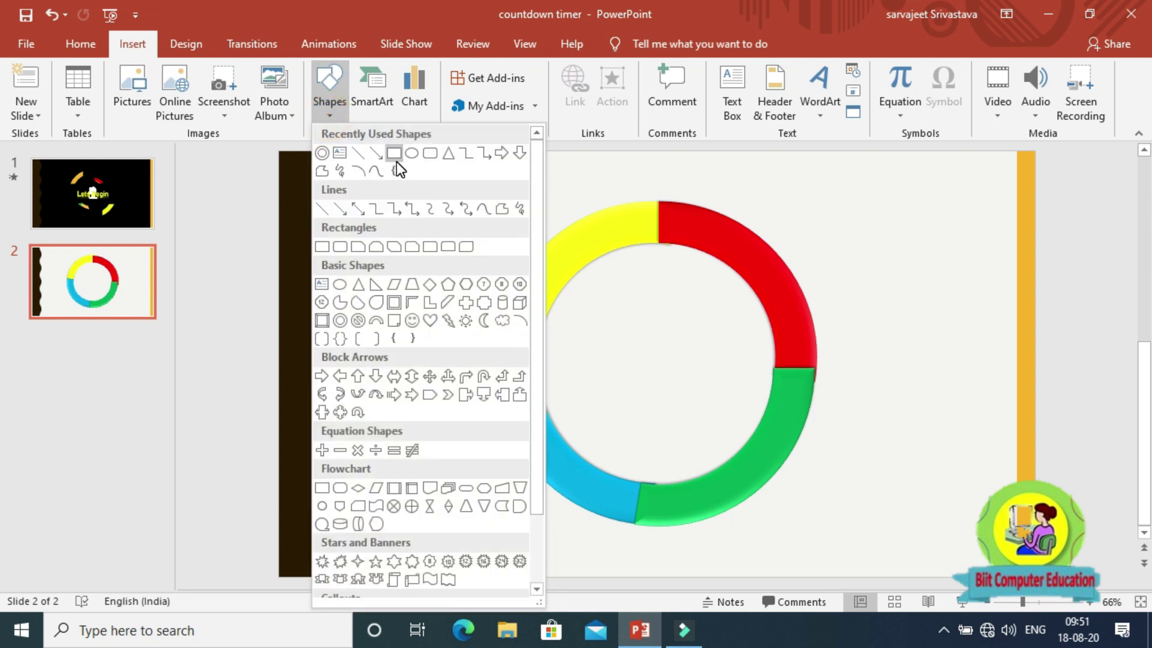
pyautogui.click(396, 161)
pyautogui.moveTo(491, 177)
pyautogui.mouseDown()
pyautogui.moveTo(552, 344)
pyautogui.moveTo(582, 519)
pyautogui.mouseUp()
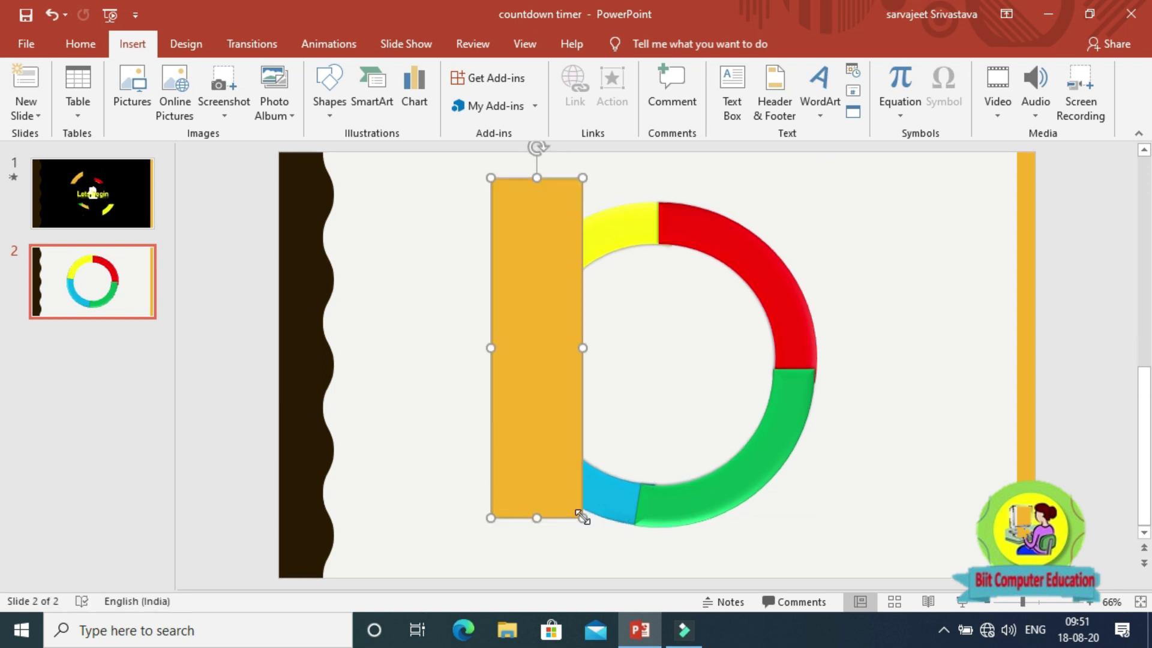
pyautogui.moveTo(544, 319); pyautogui.dragTo(654, 329)
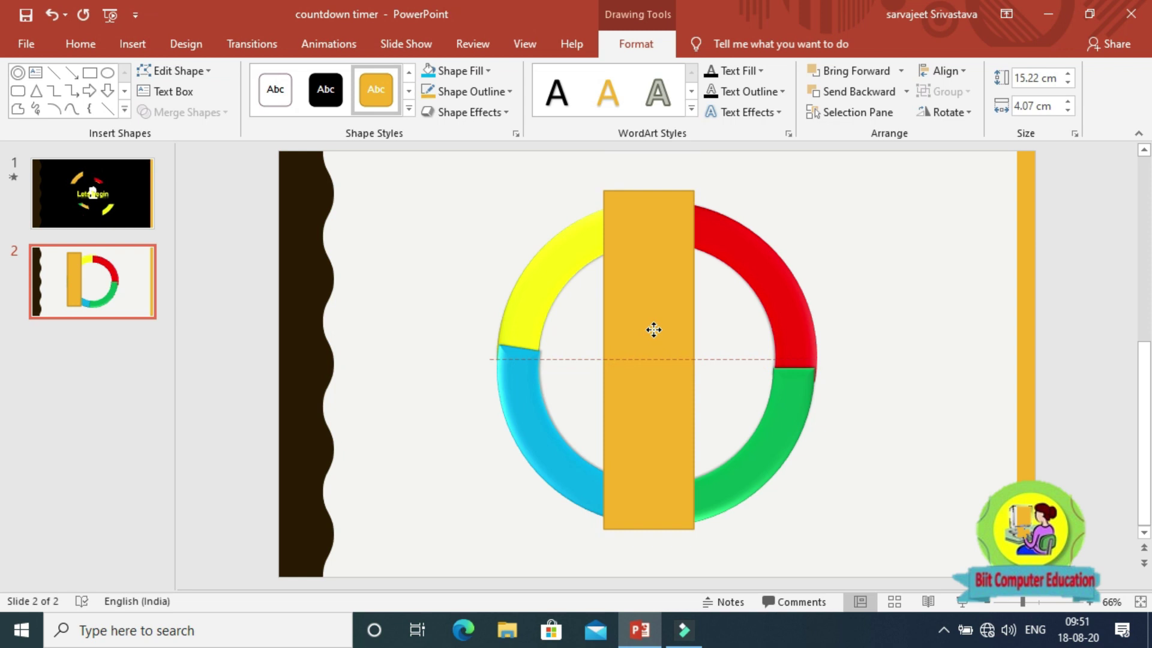
pyautogui.moveTo(653, 329); pyautogui.dragTo(658, 330)
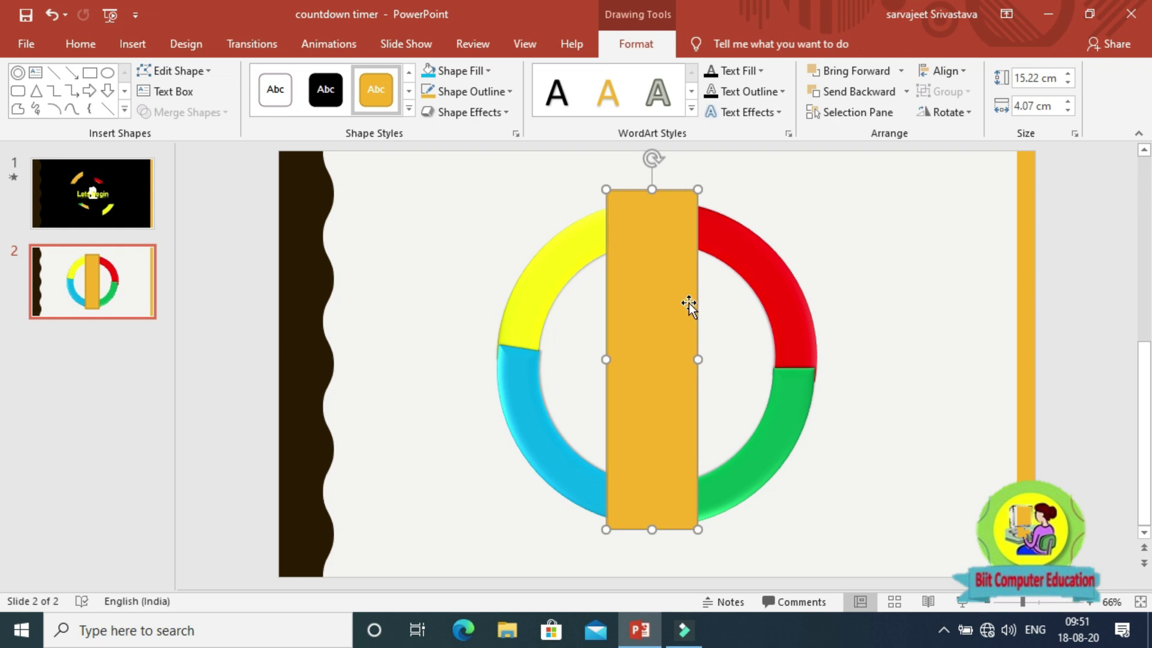
pyautogui.moveTo(674, 326); pyautogui.dragTo(674, 324)
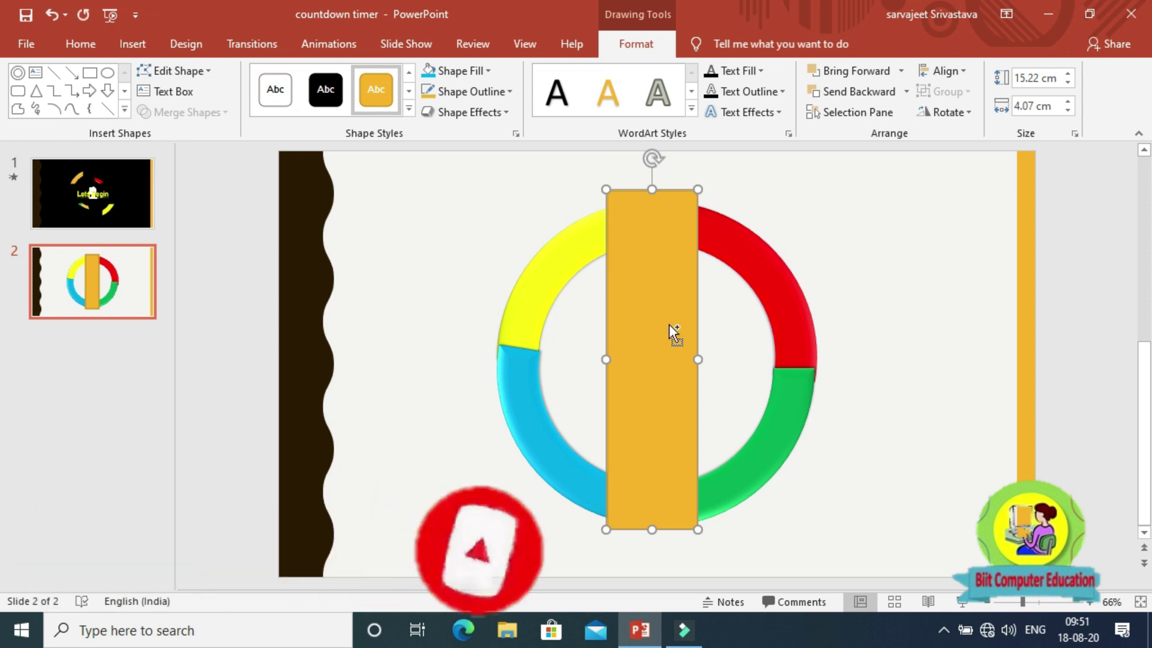
# - Paste a copy of the bar and rotate it horizontal to form a plus
pyautogui.hotkey('ctrl', 'v')
pyautogui.moveTo(667, 171); pyautogui.dragTo(830, 375)
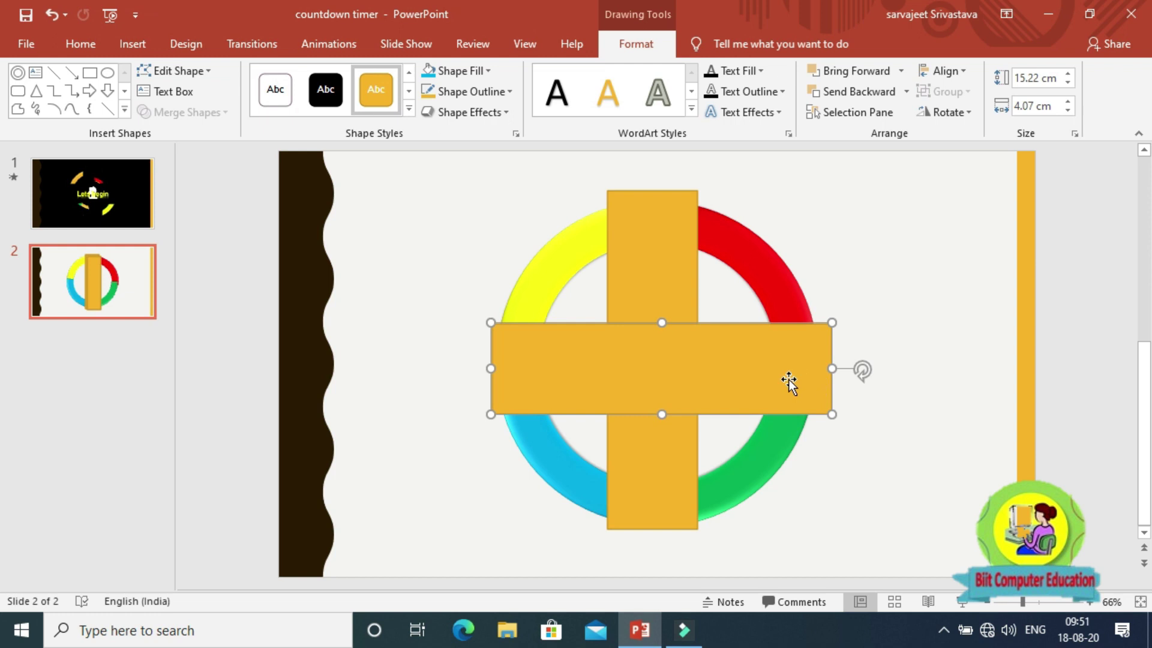
pyautogui.click(878, 283)
# - Paste a third bar, rotate it diagonally and nudge it up and left
pyautogui.hotkey('ctrl', 'v')
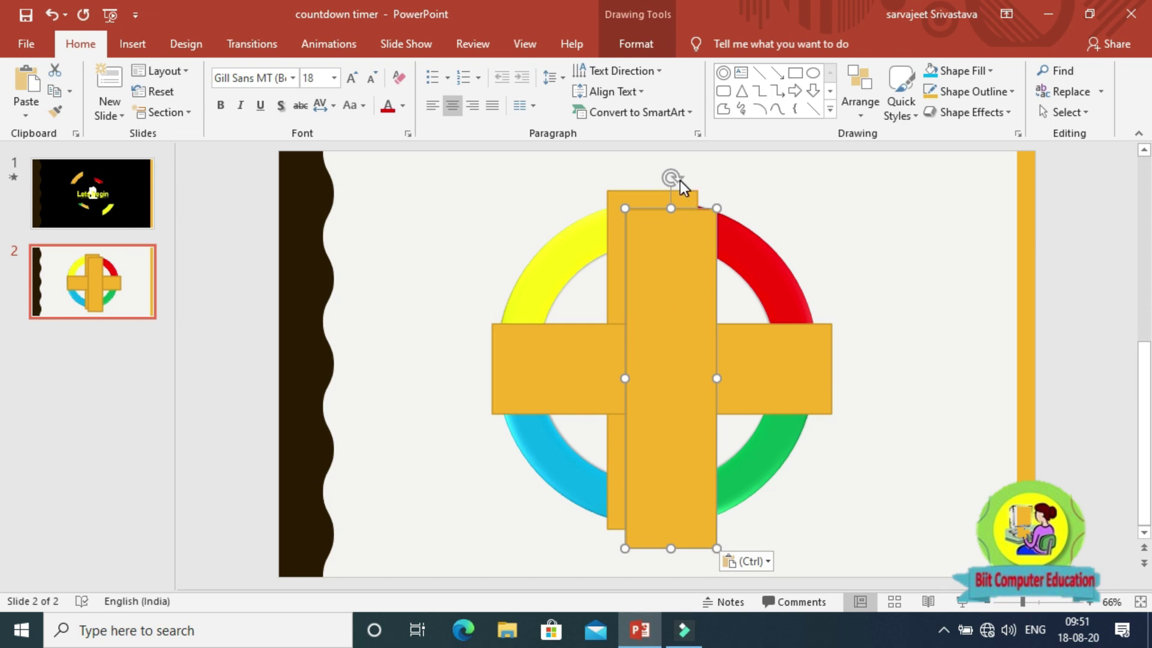
pyautogui.moveTo(670, 178); pyautogui.dragTo(816, 239)
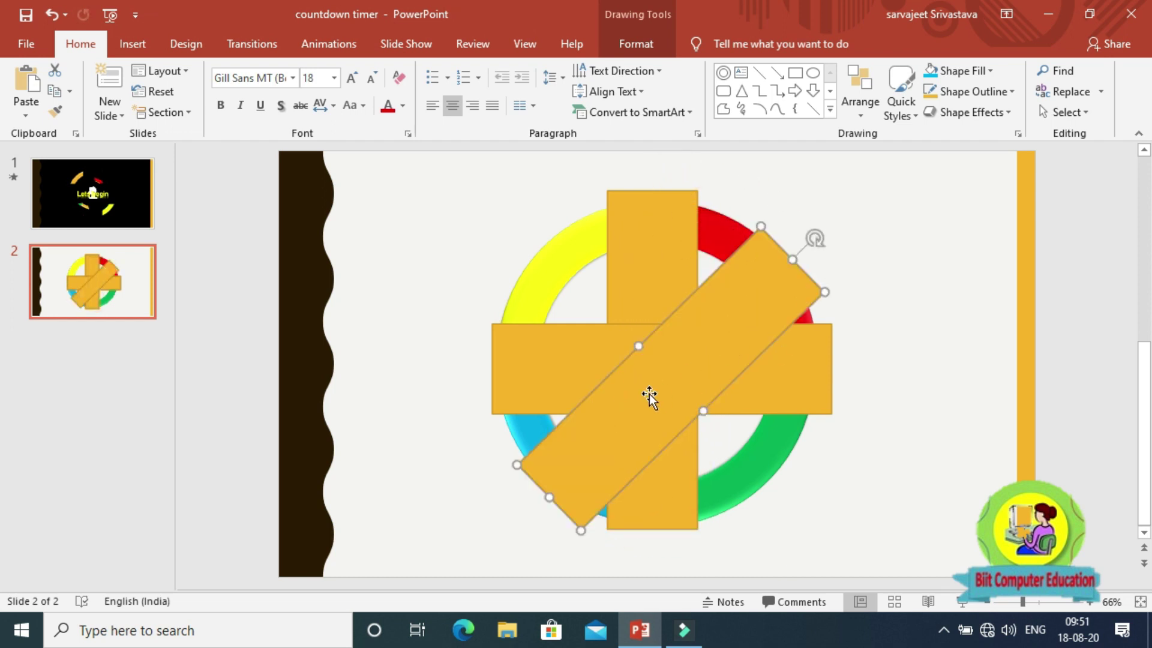
pyautogui.press('Left')
pyautogui.press('Up')
pyautogui.press('Left')
pyautogui.press('Up')
pyautogui.press('Left')
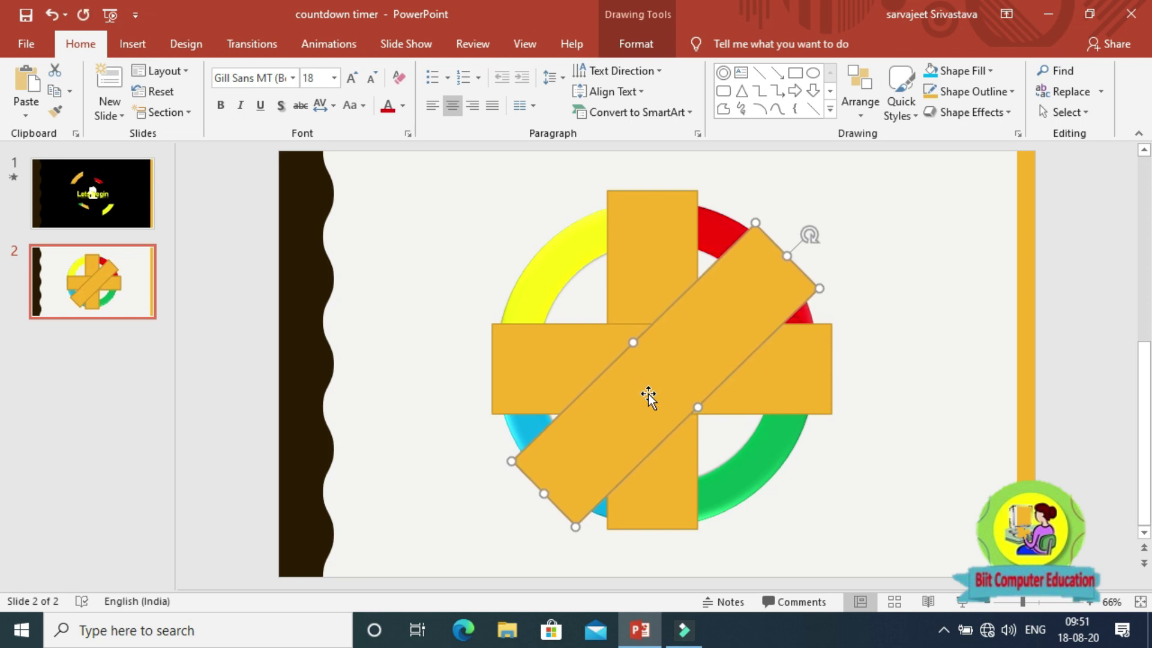
pyautogui.moveTo(654, 390); pyautogui.dragTo(658, 377)
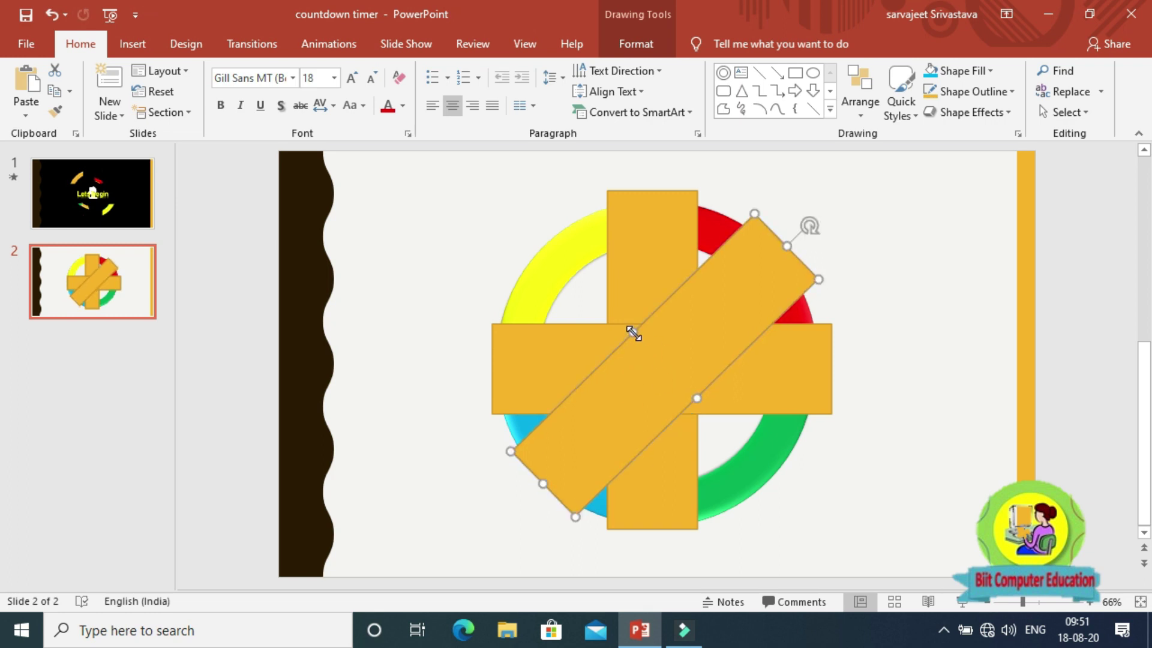
# - Stretch both ends of the diagonal bar, then select it with the horizontal bar
pyautogui.moveTo(633, 333); pyautogui.dragTo(621, 311)
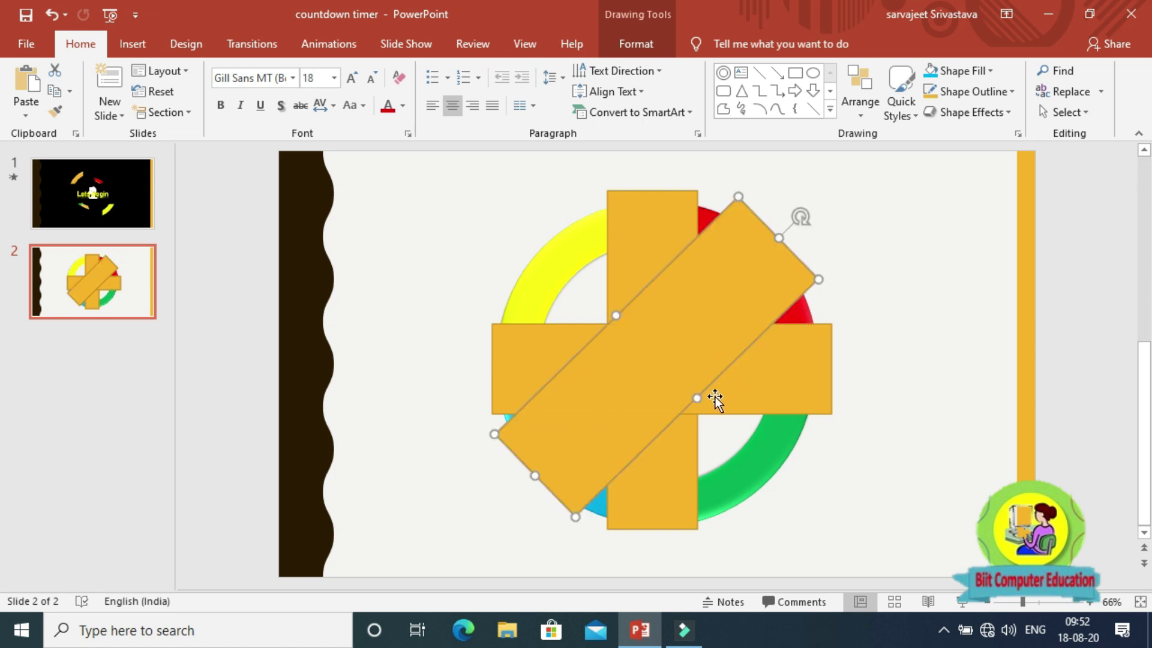
pyautogui.click(697, 399)
pyautogui.moveTo(818, 279); pyautogui.dragTo(833, 306)
pyautogui.click(922, 291)
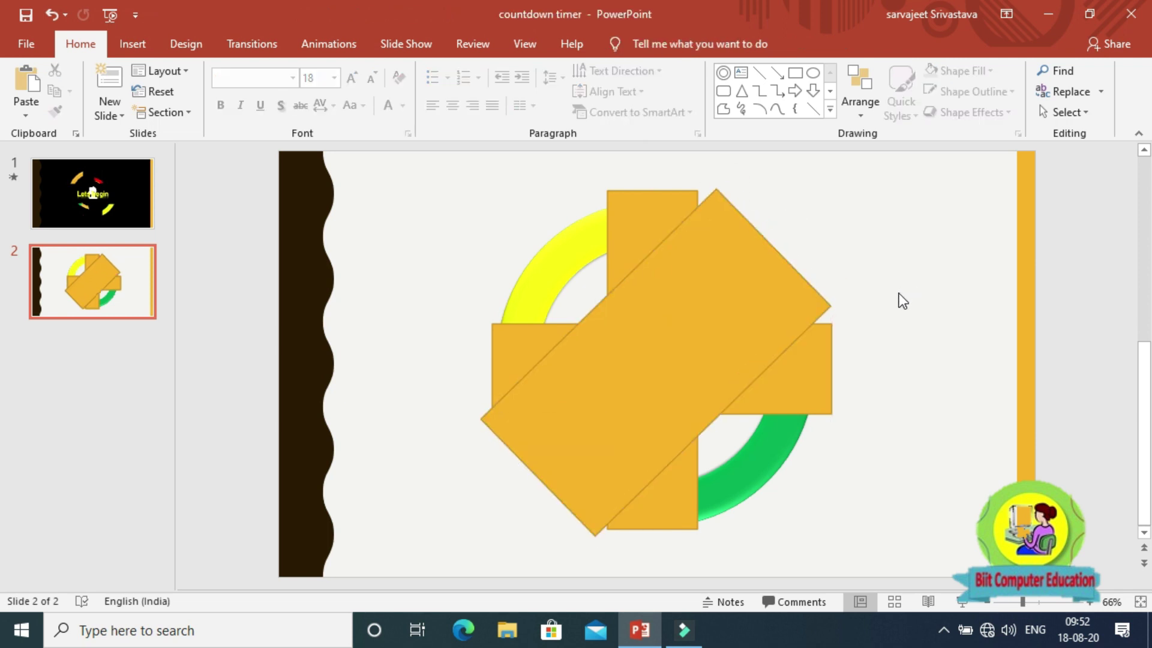
pyautogui.click(689, 330)
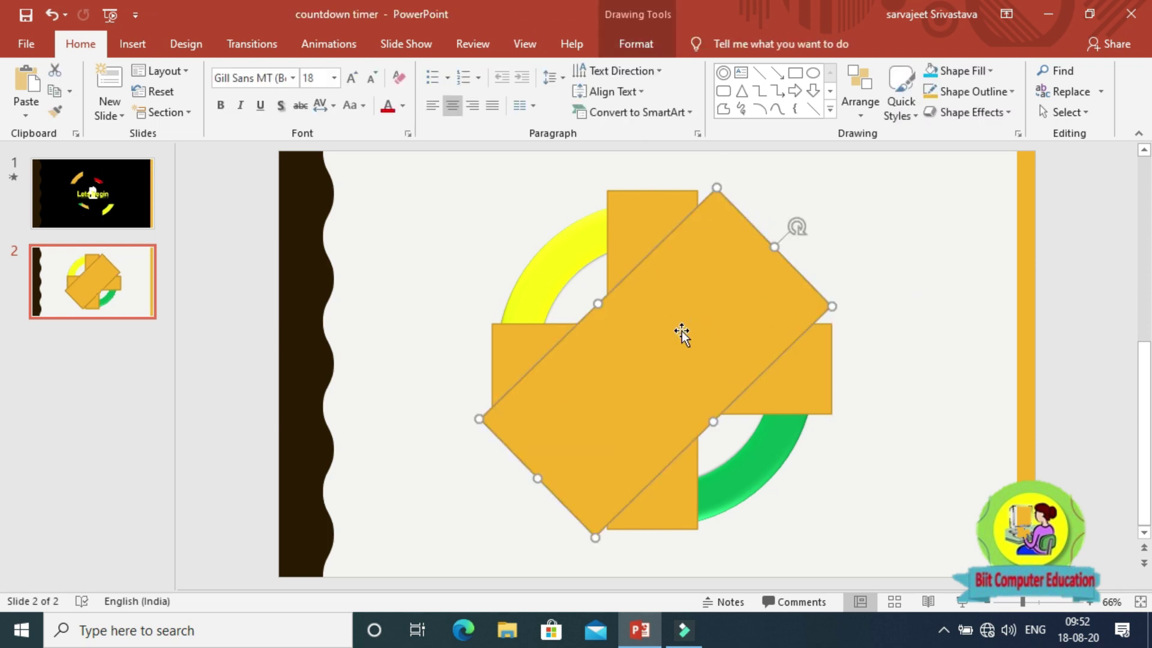
pyautogui.keyDown('shift'); pyautogui.click(518, 335); pyautogui.keyUp('shift')
# - Group the three orange bars into one object and paste a copy of the coloured ring
pyautogui.keyDown('shift'); pyautogui.click(647, 237); pyautogui.keyUp('shift')
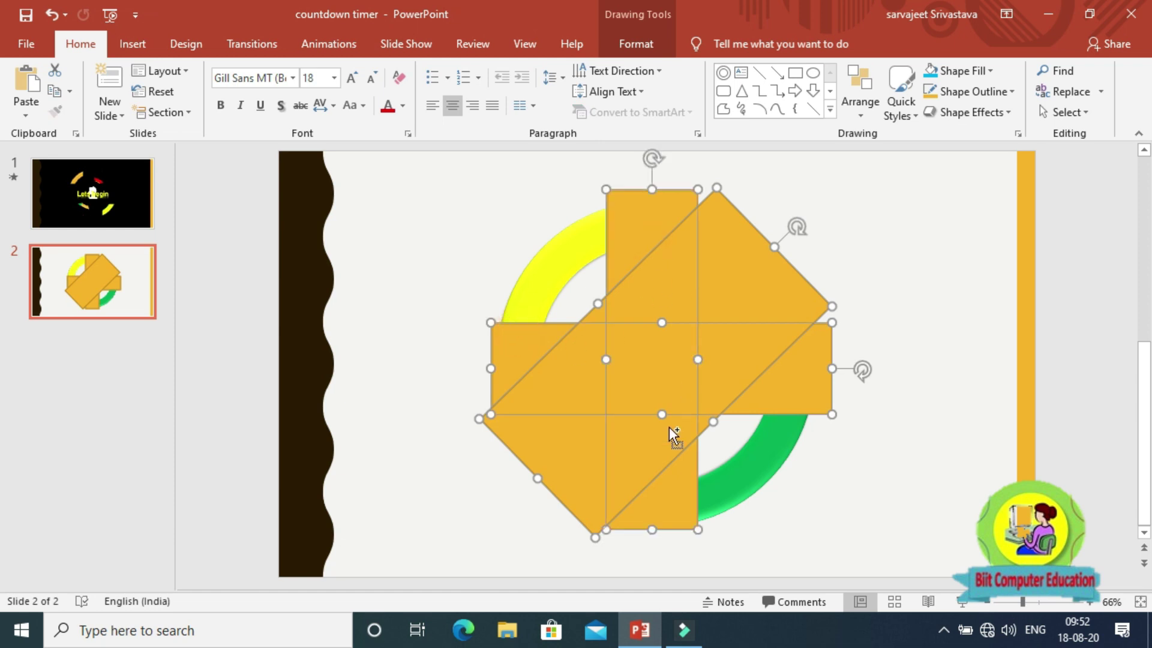
pyautogui.hotkey('ctrl', 'g')
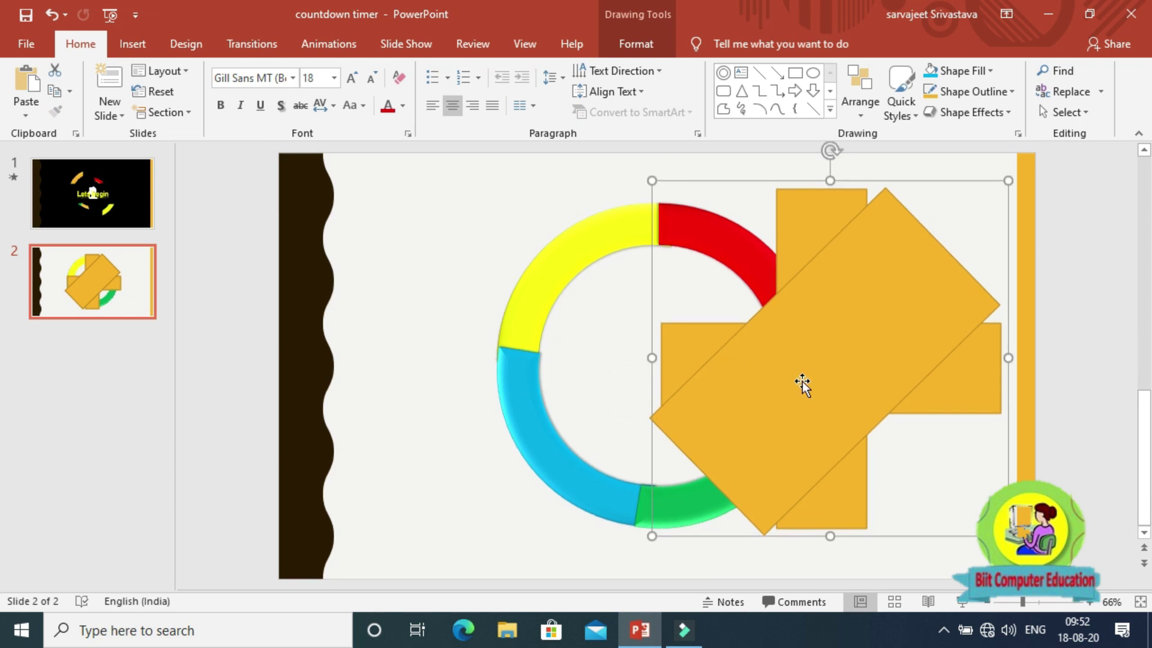
pyautogui.moveTo(626, 391); pyautogui.dragTo(643, 405)
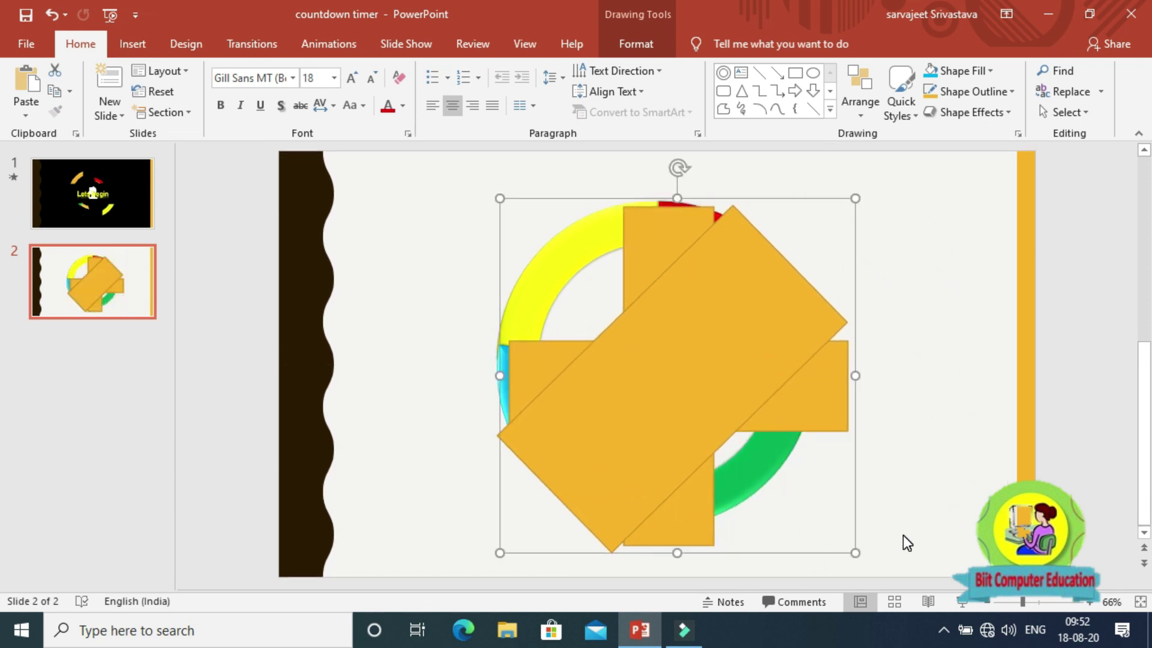
pyautogui.hotkey('ctrl', 'z')
pyautogui.hotkey('ctrl', 'z')
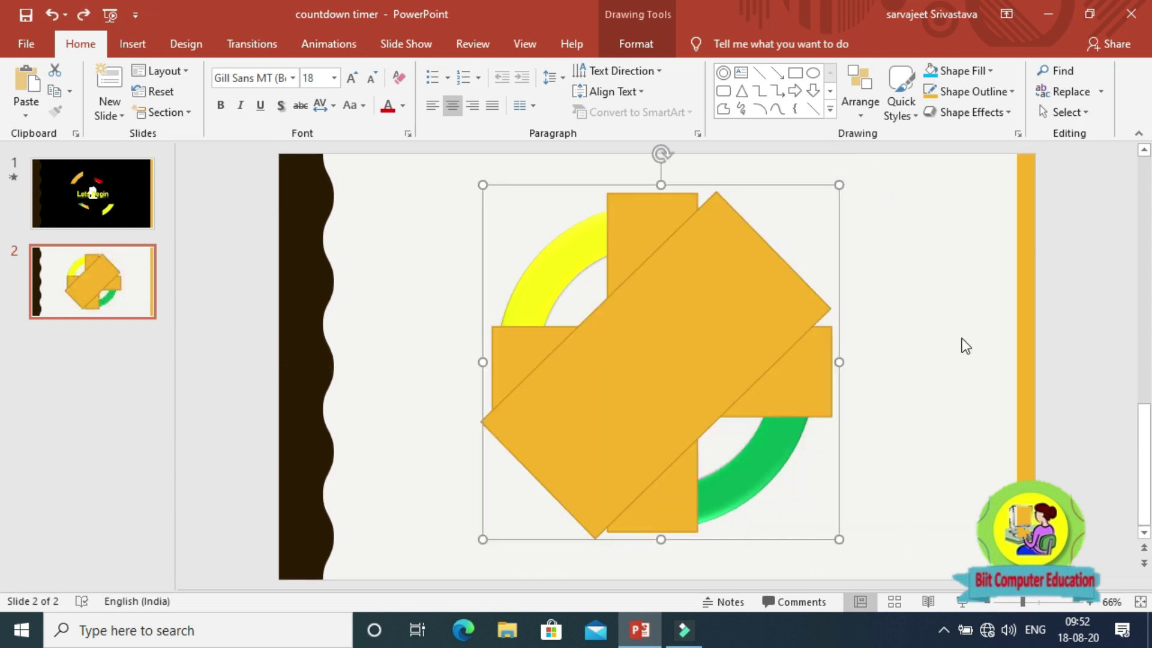
pyautogui.click(936, 288)
pyautogui.click(660, 240)
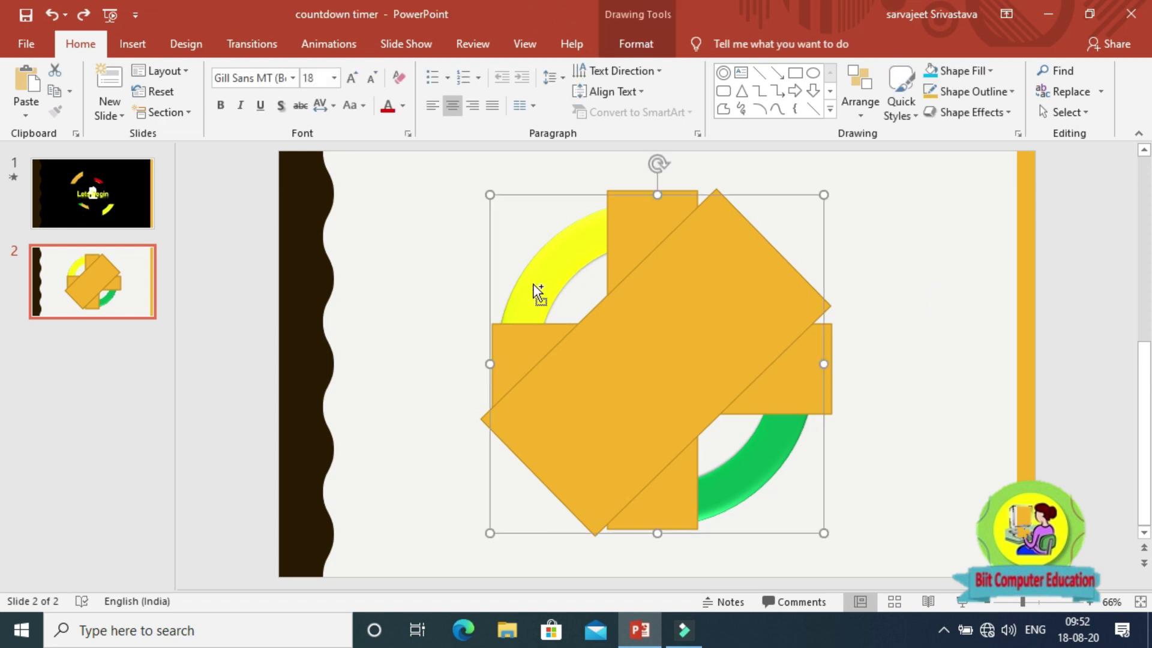
pyautogui.hotkey('ctrl', 'v')
# - Shrink the pasted ring and centre it over the orange shapes
pyautogui.moveTo(498, 204); pyautogui.dragTo(605, 315)
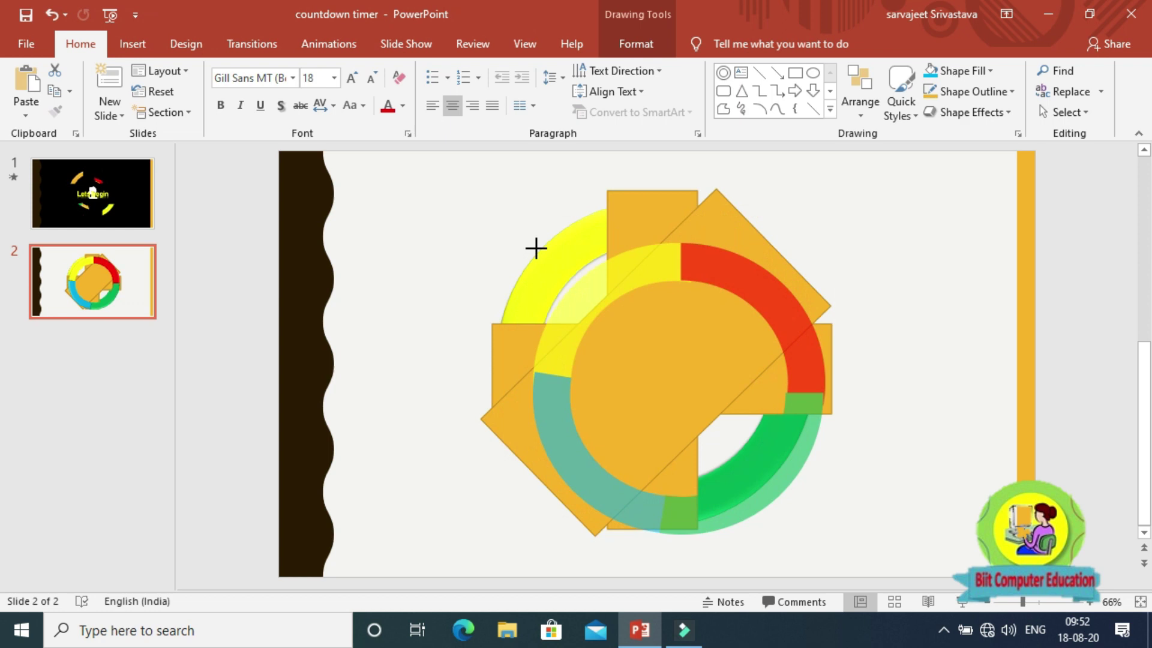
pyautogui.moveTo(694, 297); pyautogui.dragTo(660, 312)
pyautogui.press('Escape')
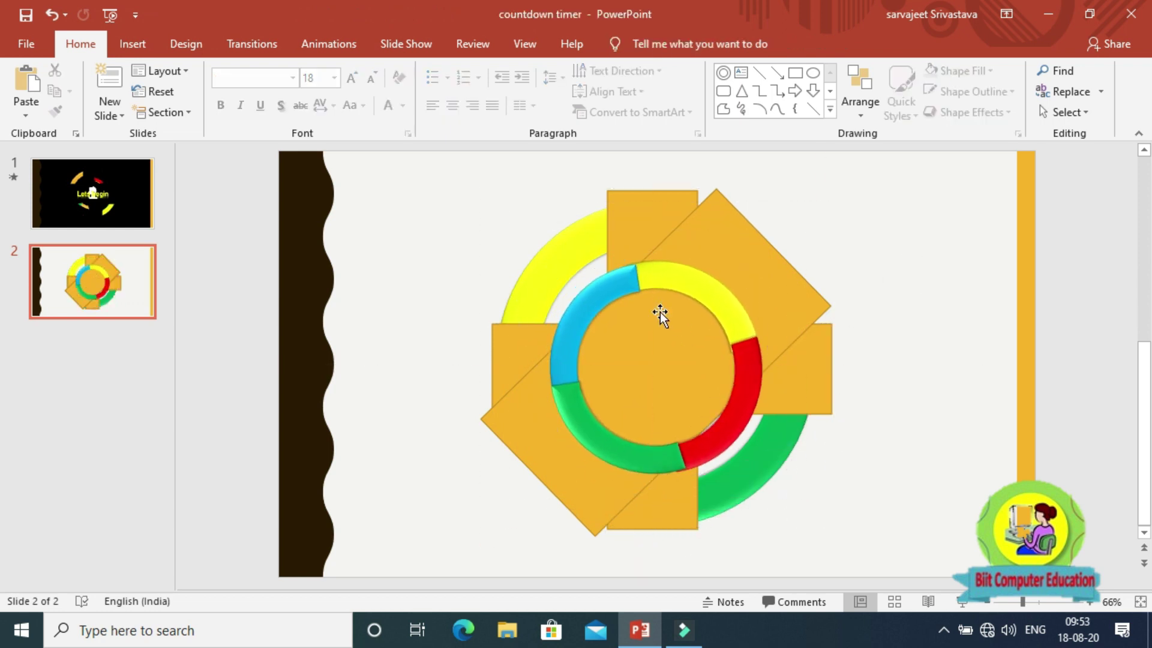
# - Duplicate the orange shape group and shift the copy slightly up and left
pyautogui.click(762, 268)
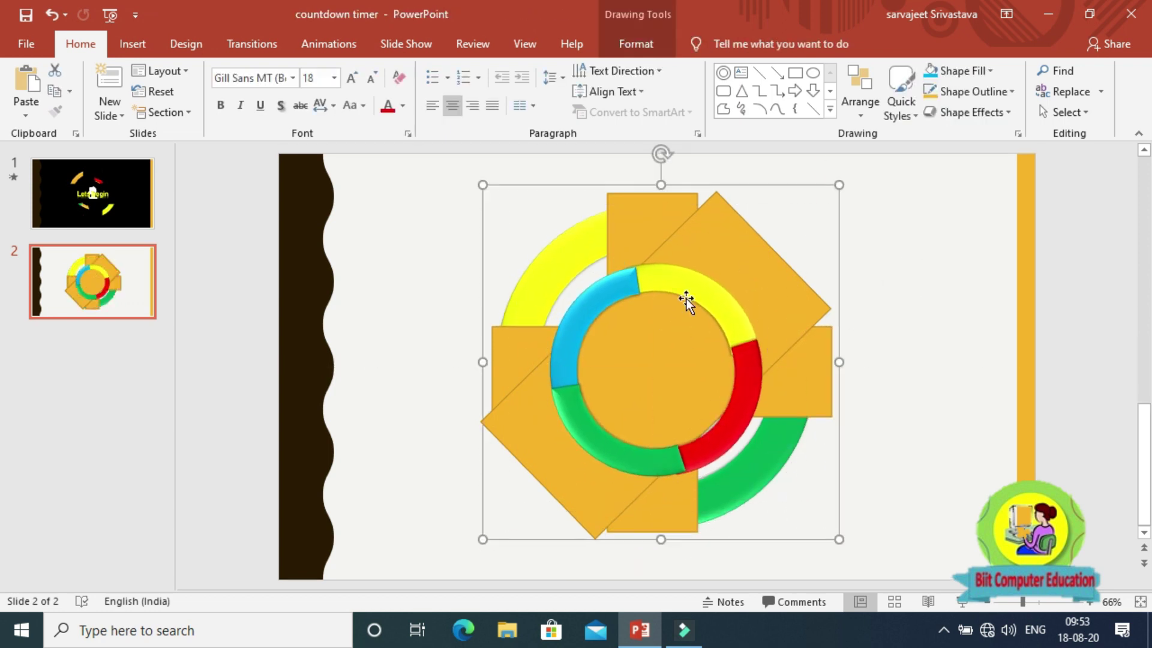
pyautogui.click(763, 276)
pyautogui.click(837, 384)
pyautogui.hotkey('ctrl', 'c')
pyautogui.hotkey('ctrl', 'v')
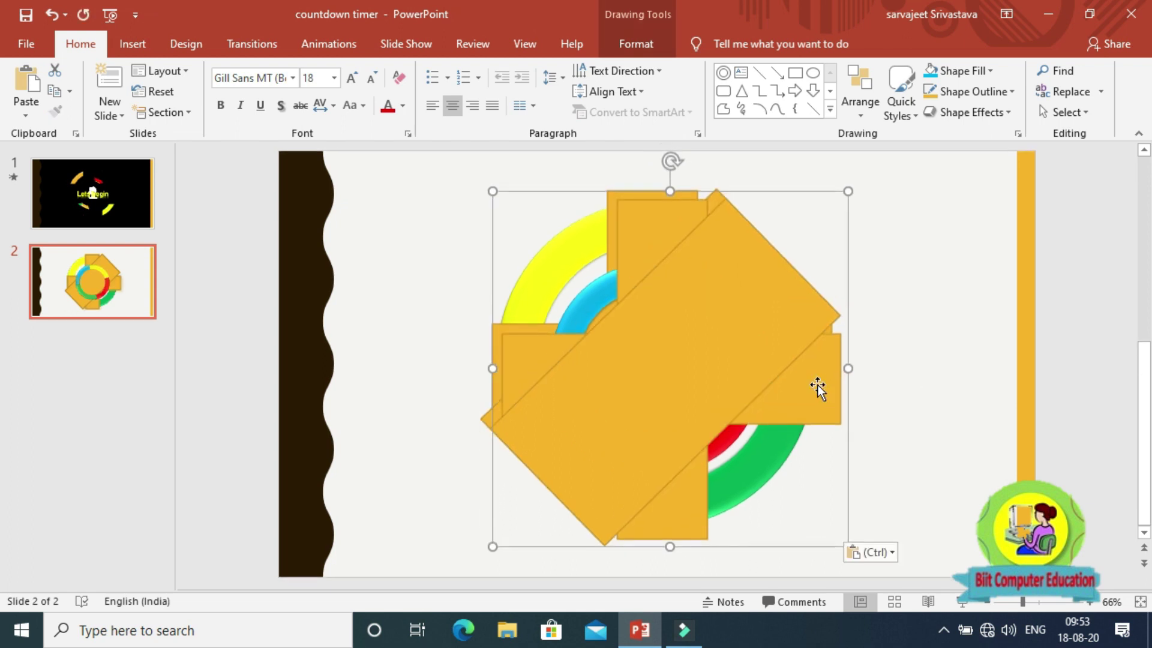
pyautogui.click(685, 409)
pyautogui.moveTo(720, 433); pyautogui.dragTo(696, 414)
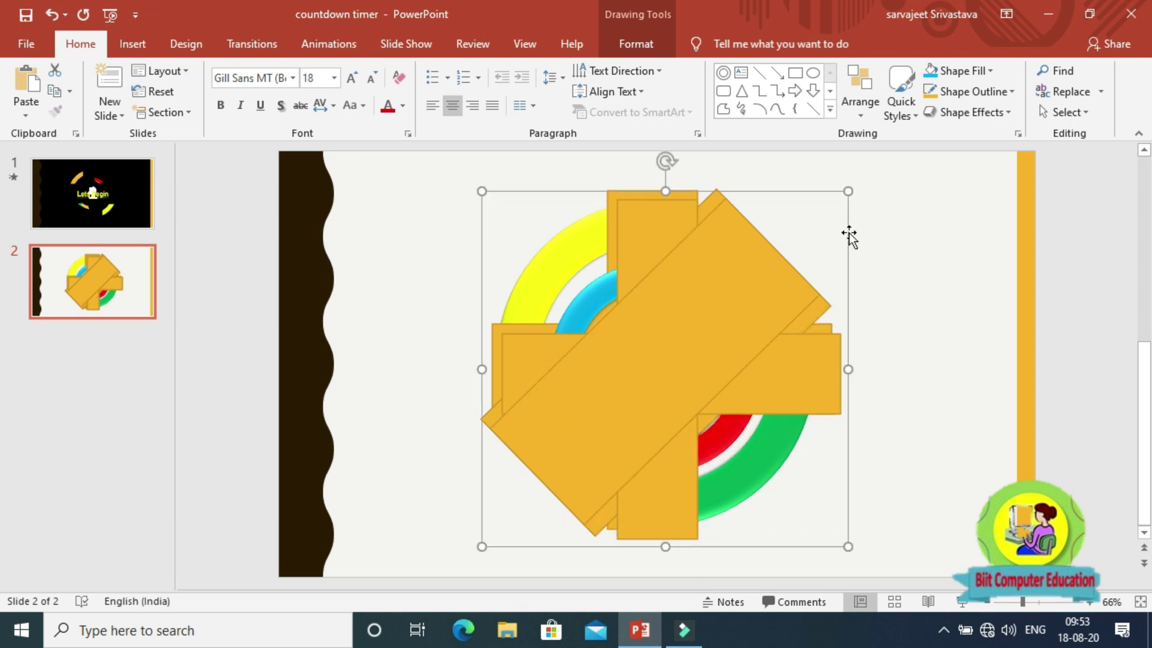
pyautogui.click(930, 243)
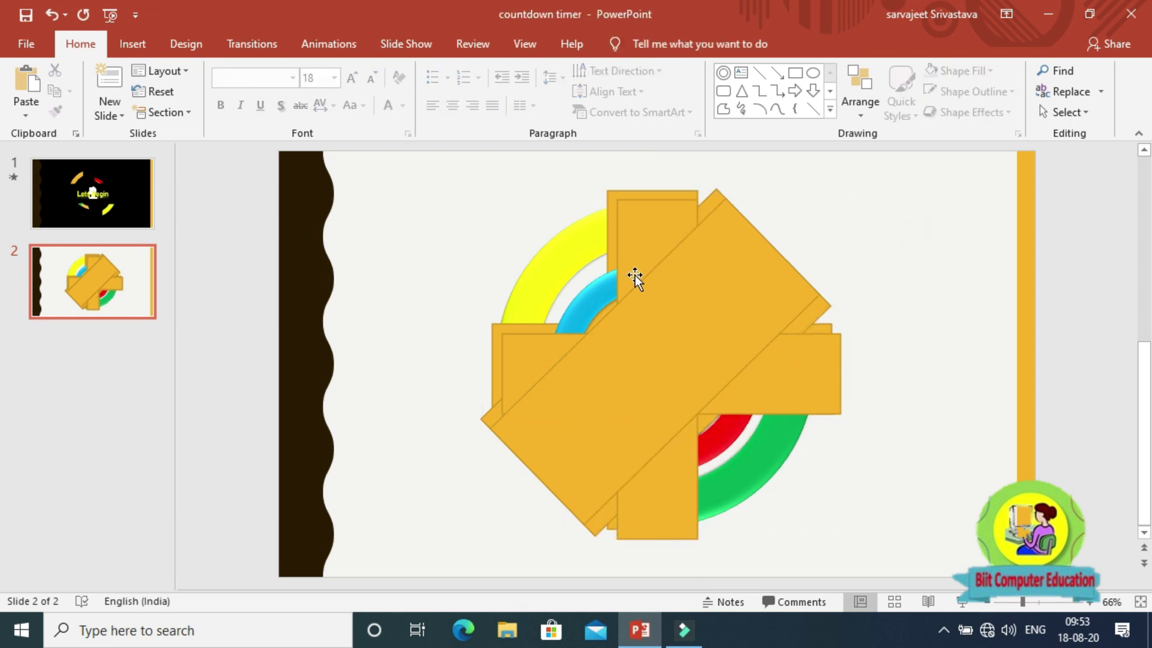
pyautogui.click(563, 267)
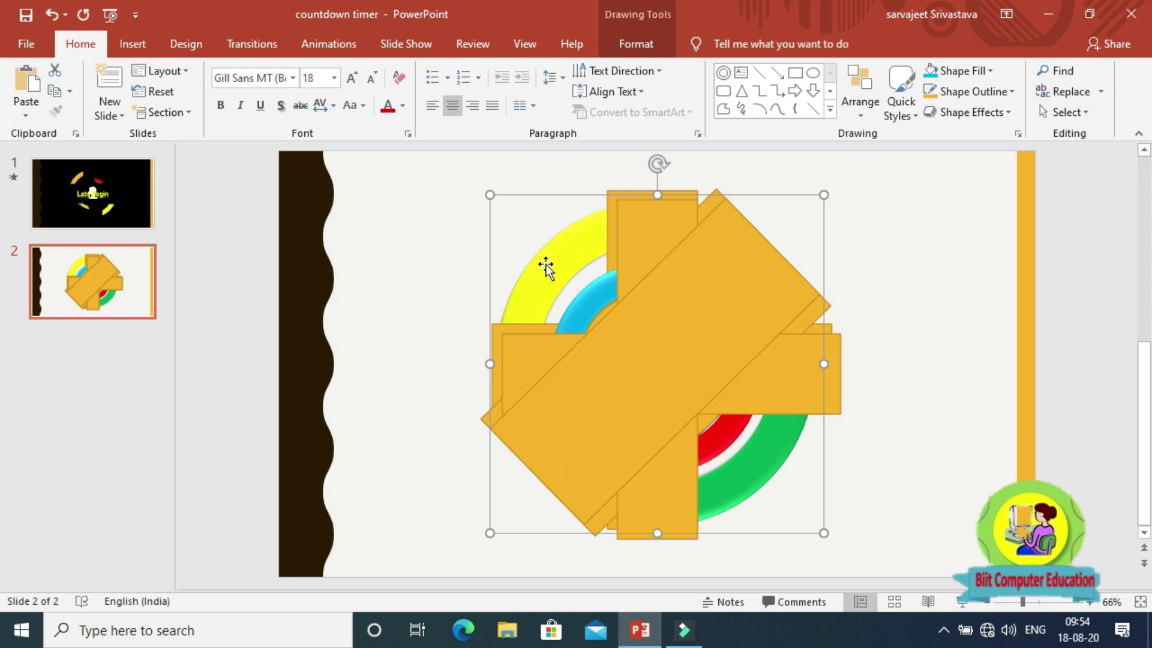
pyautogui.press('Escape')
# - Move the duplicate orange cross to the slide's left, then select the right-hand ring group
pyautogui.click(622, 209)
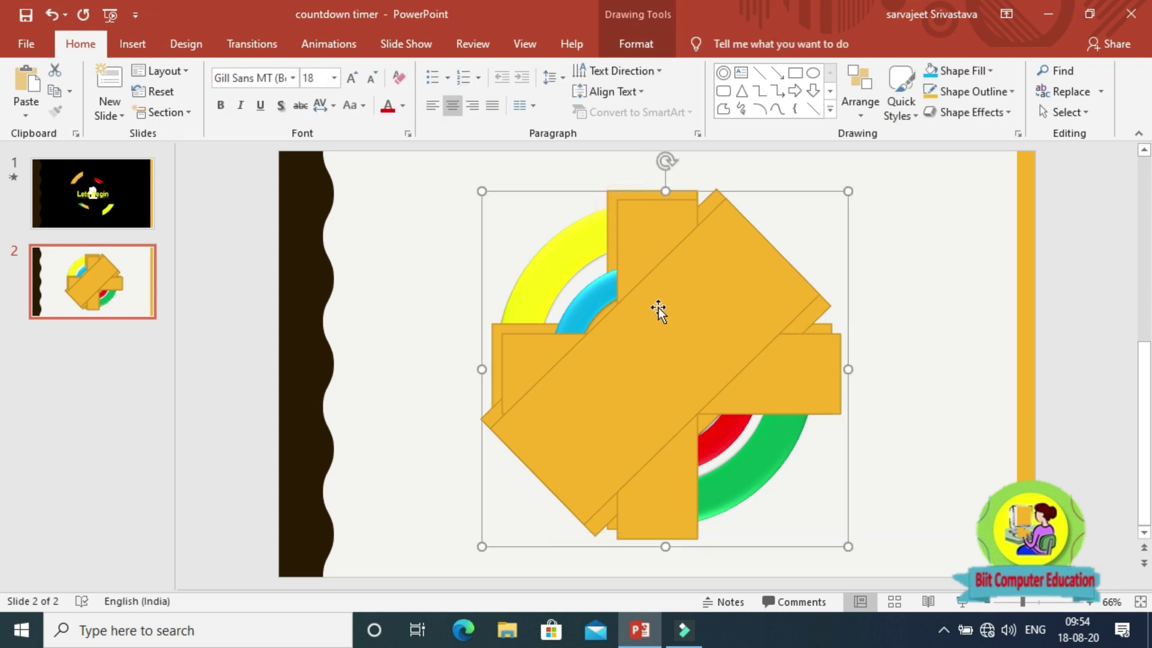
pyautogui.moveTo(662, 327); pyautogui.dragTo(365, 342)
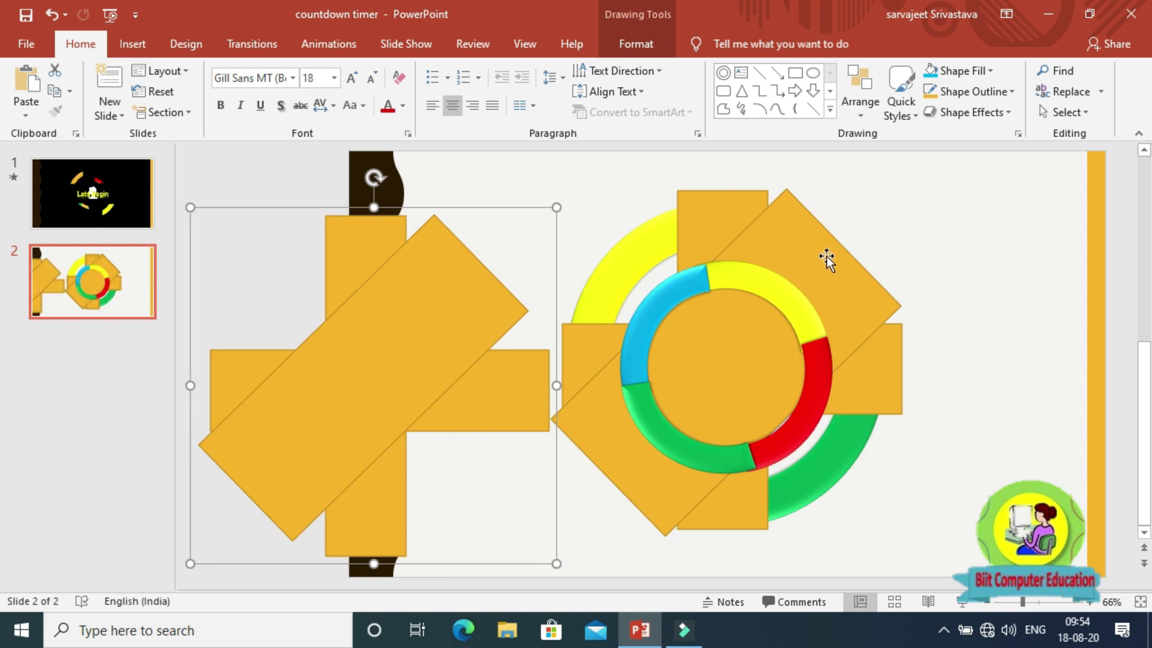
pyautogui.click(826, 257)
pyautogui.click(466, 303)
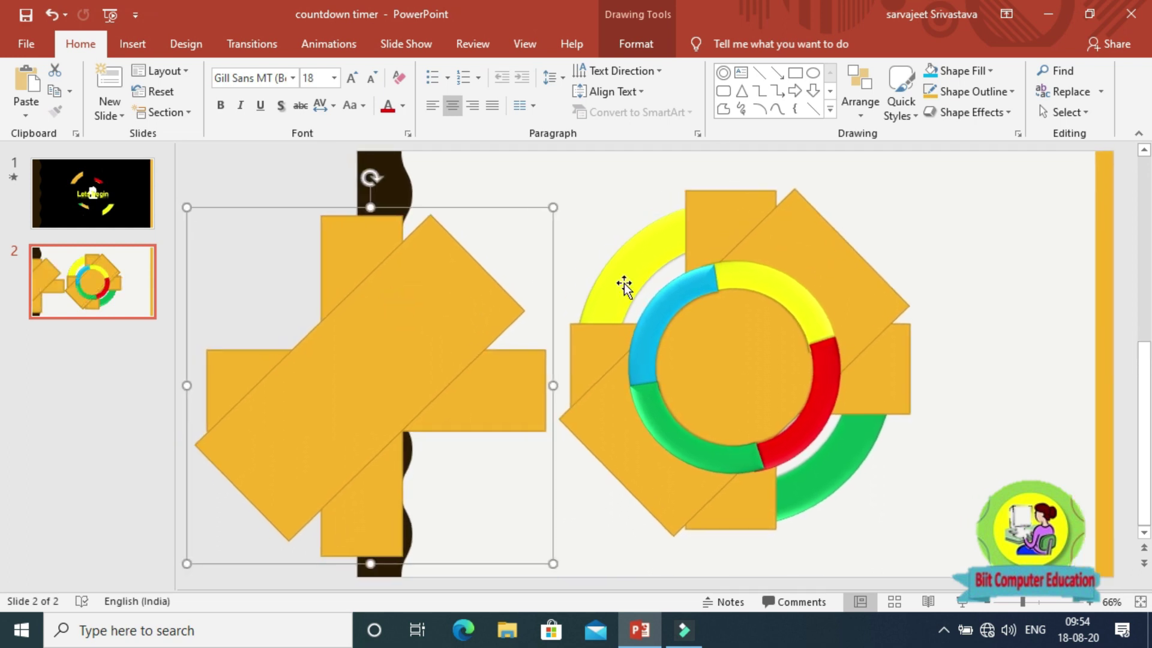
pyautogui.click(763, 240)
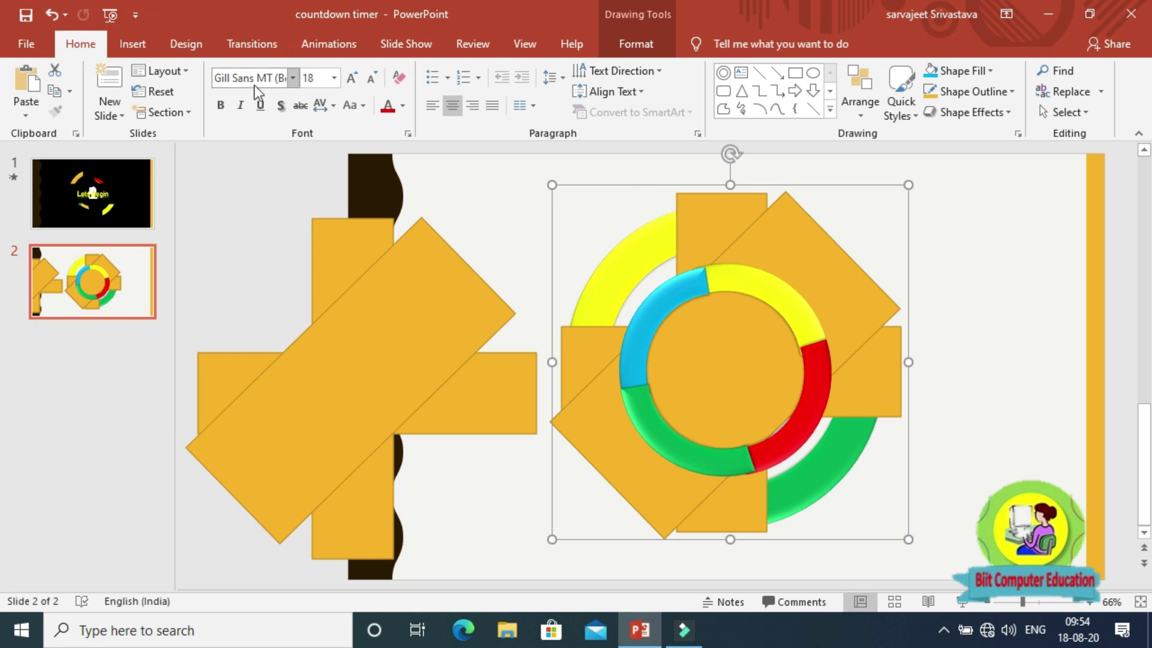
# - Apply the Spin emphasis animation to the right-hand ring group and preview it
pyautogui.click(303, 45)
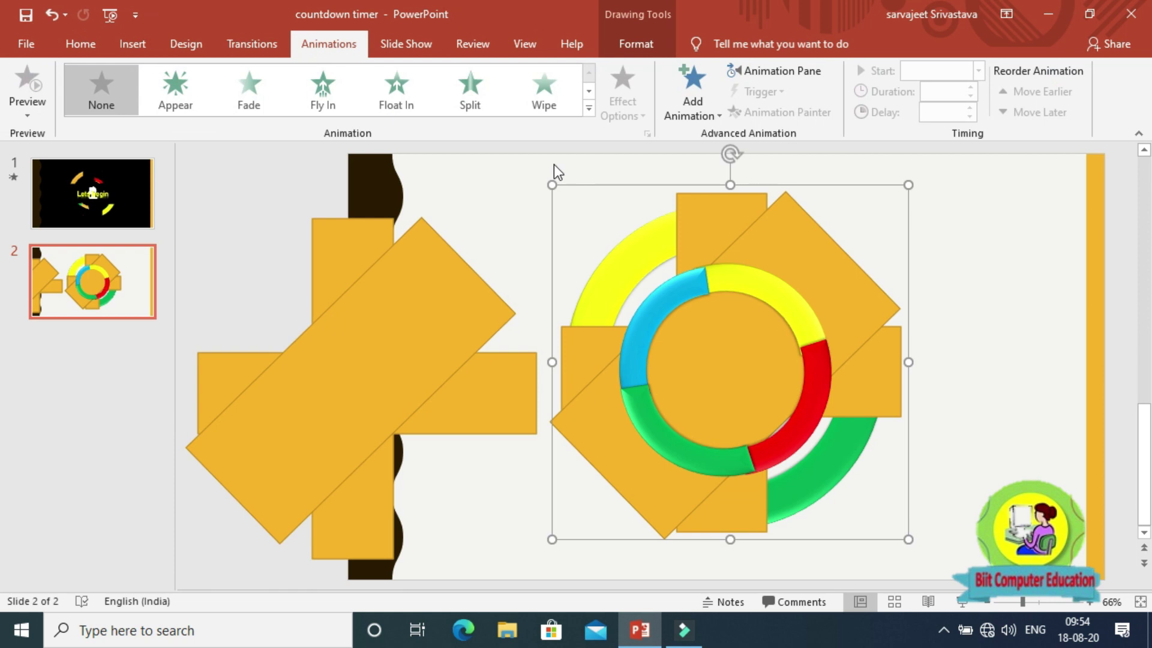
pyautogui.click(589, 93)
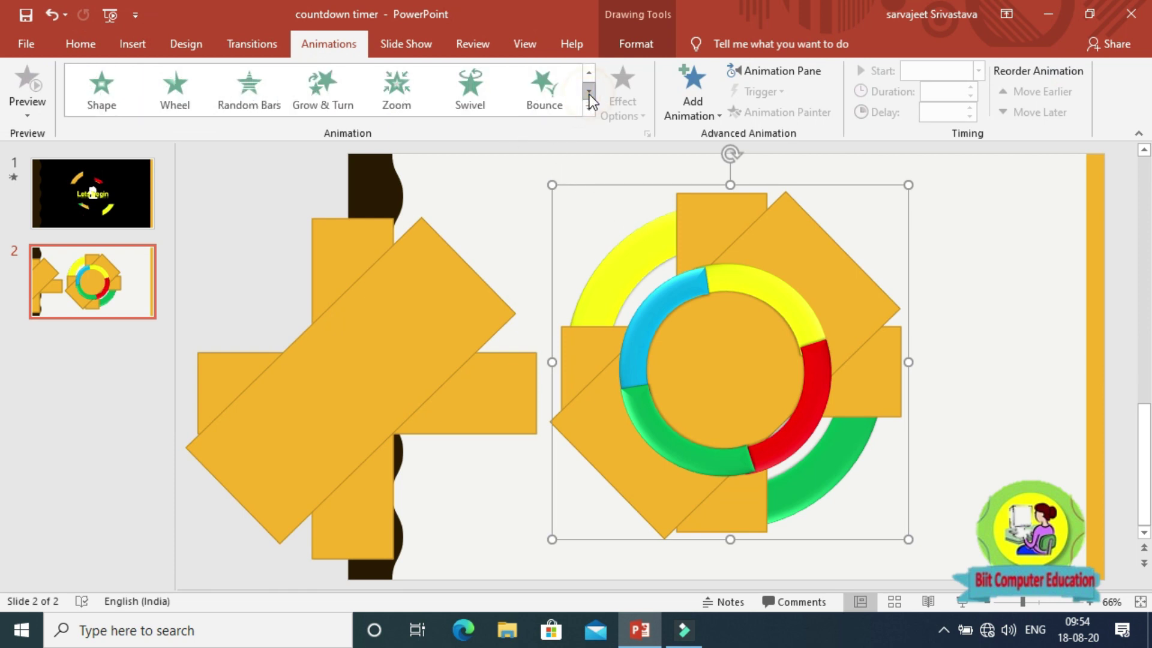
pyautogui.click(589, 93)
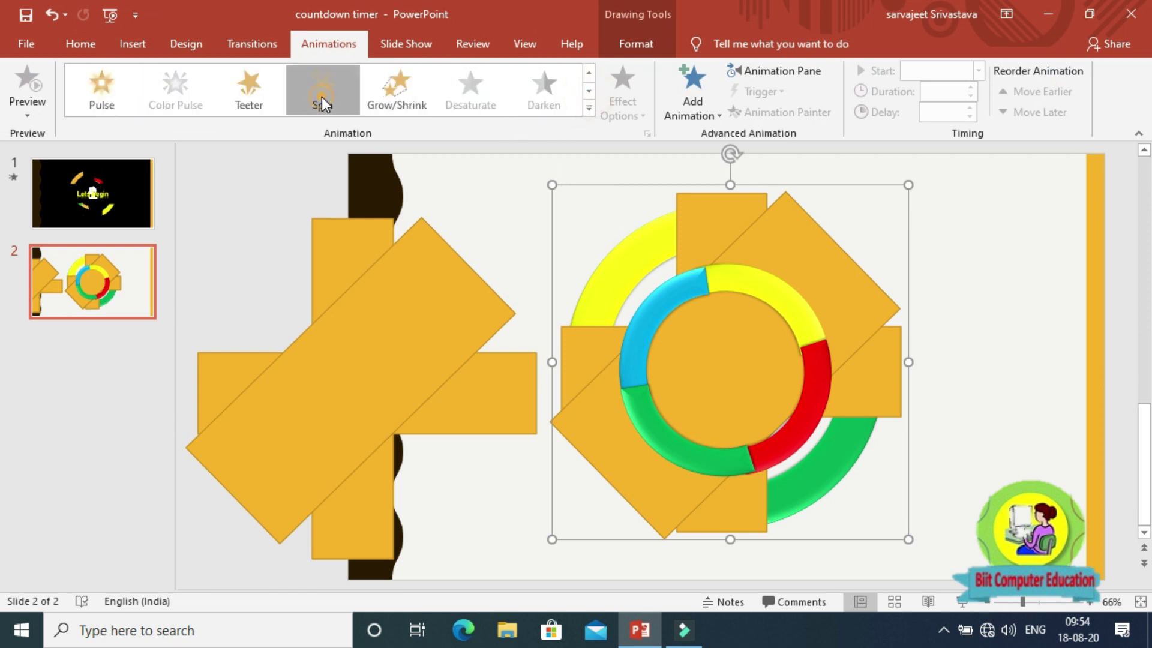
pyautogui.click(321, 96)
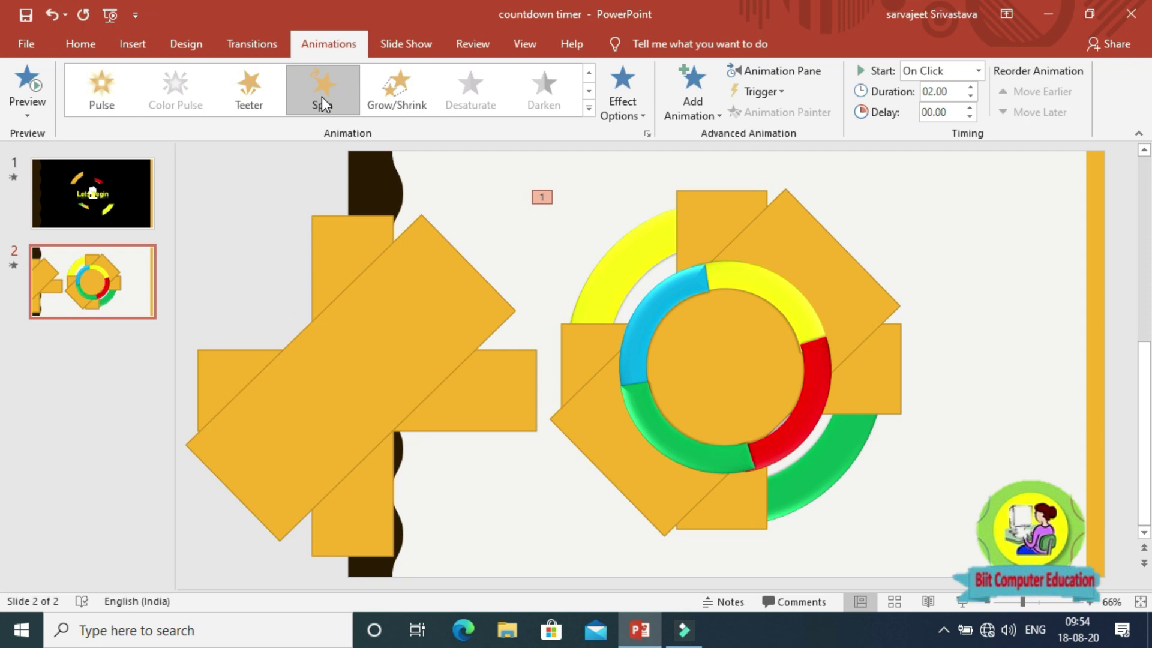
pyautogui.click(322, 96)
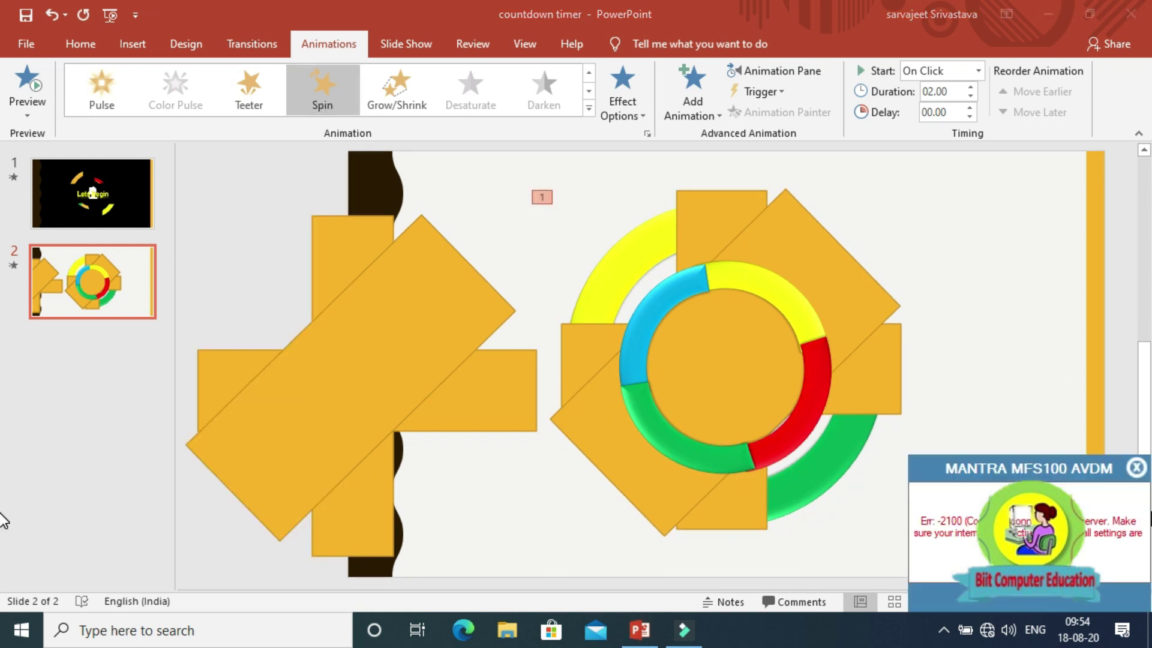
pyautogui.click(1136, 467)
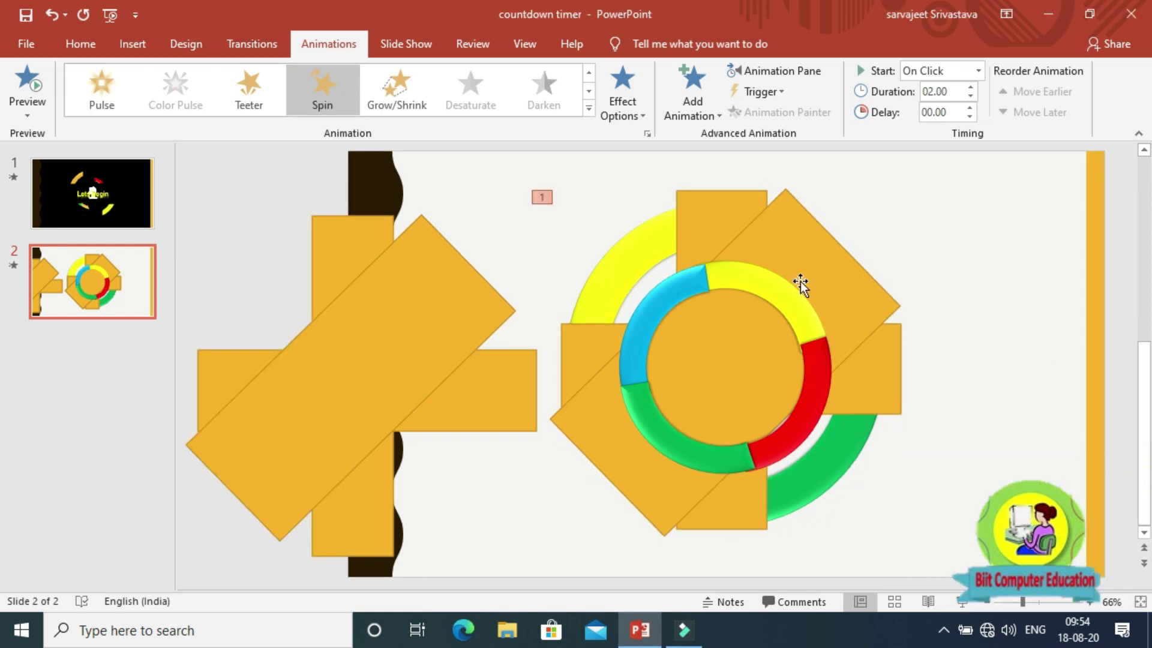
pyautogui.click(898, 221)
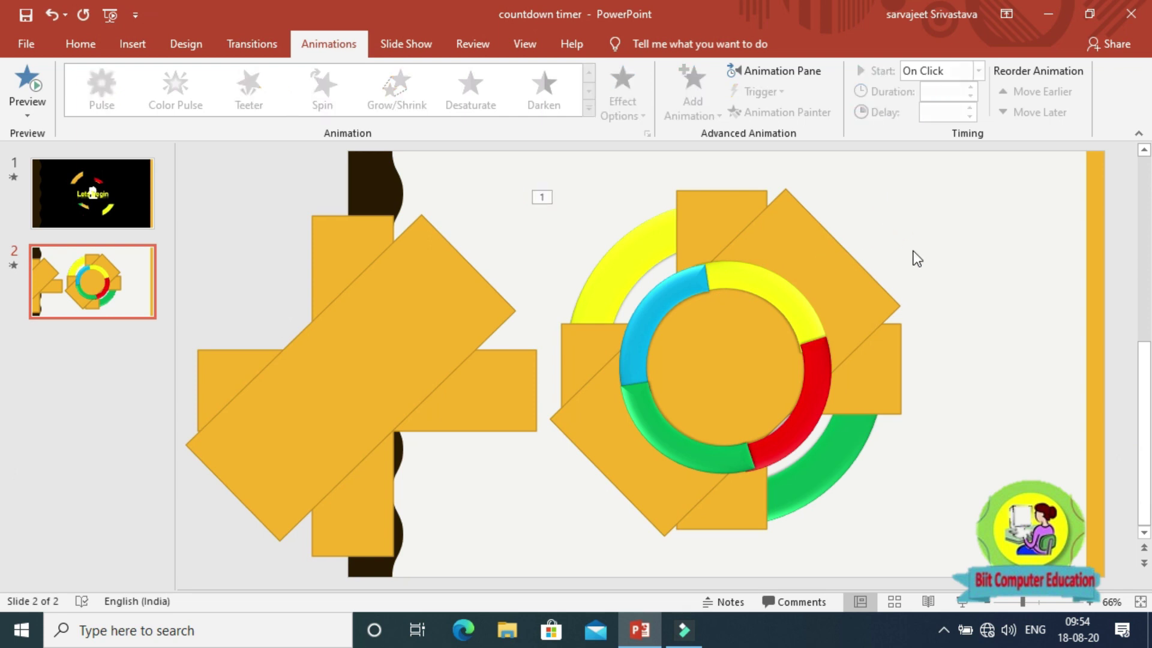
pyautogui.click(174, 43)
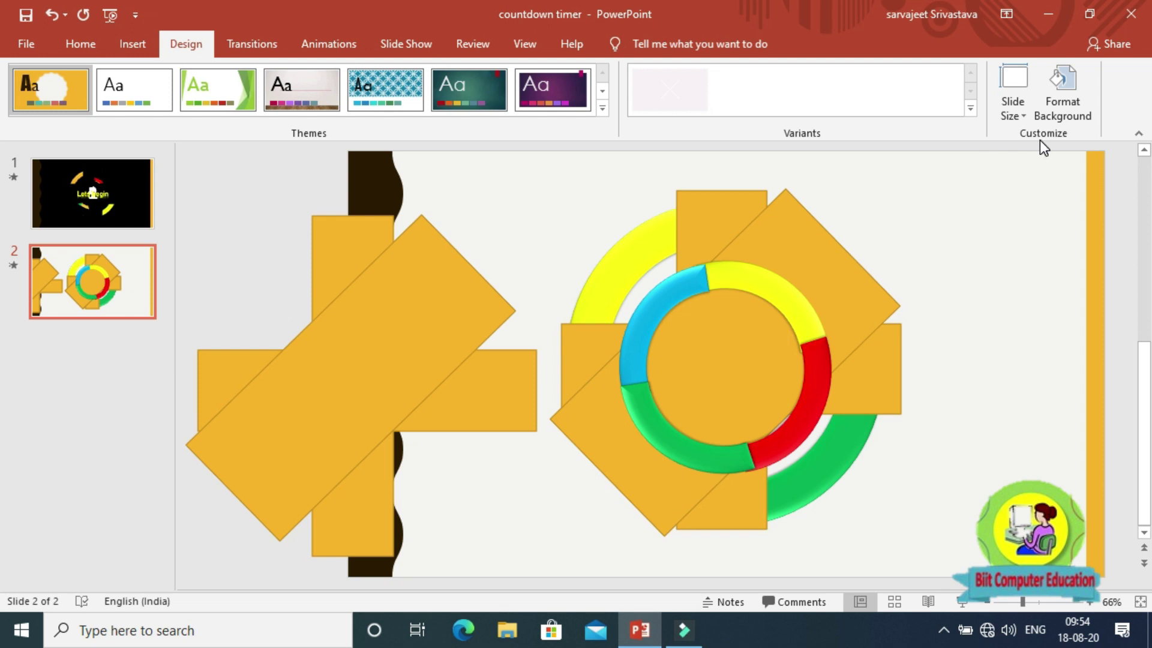
# - Fill slide 2's background with solid black from the Theme Colors
pyautogui.click(1068, 118)
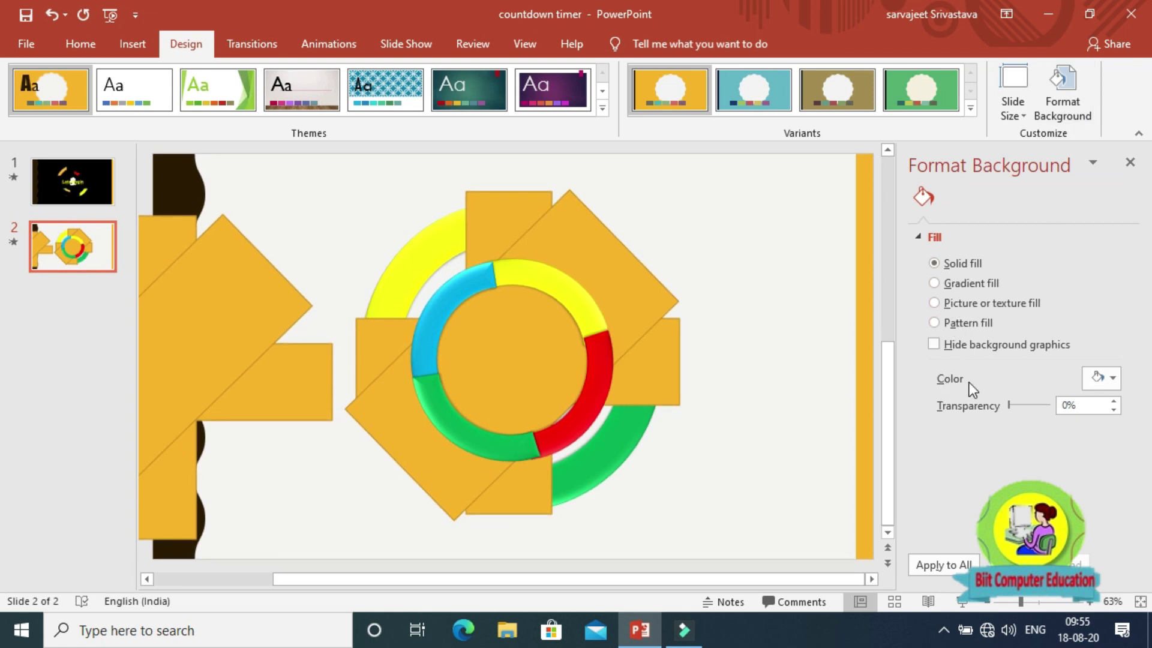
pyautogui.click(1099, 377)
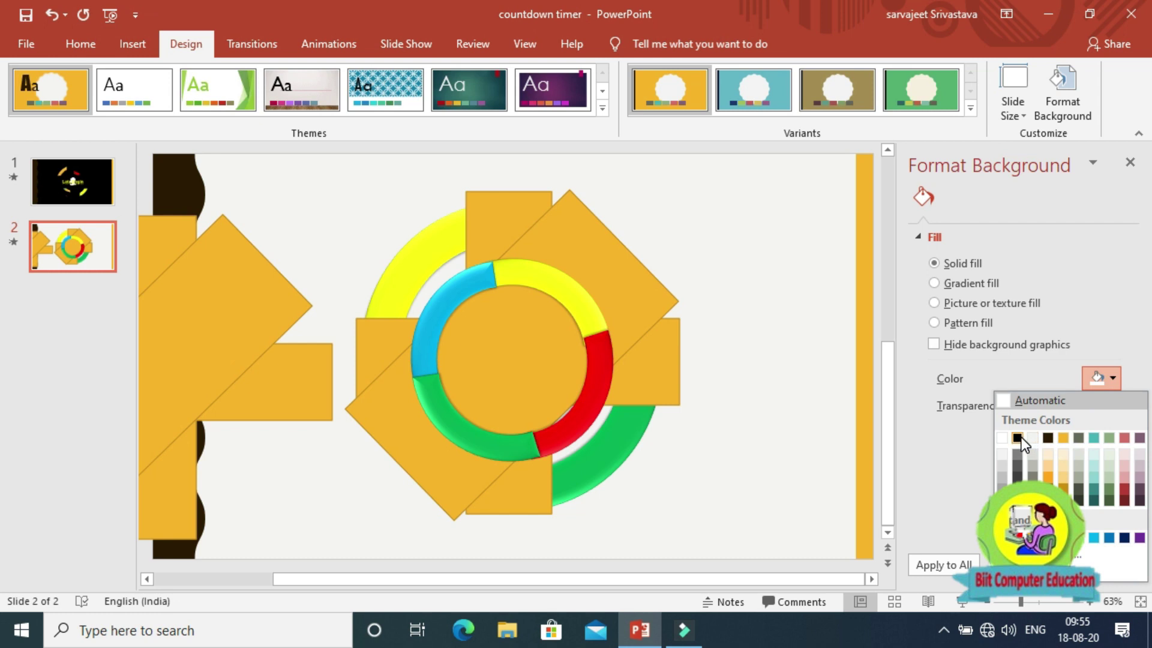
pyautogui.click(1017, 438)
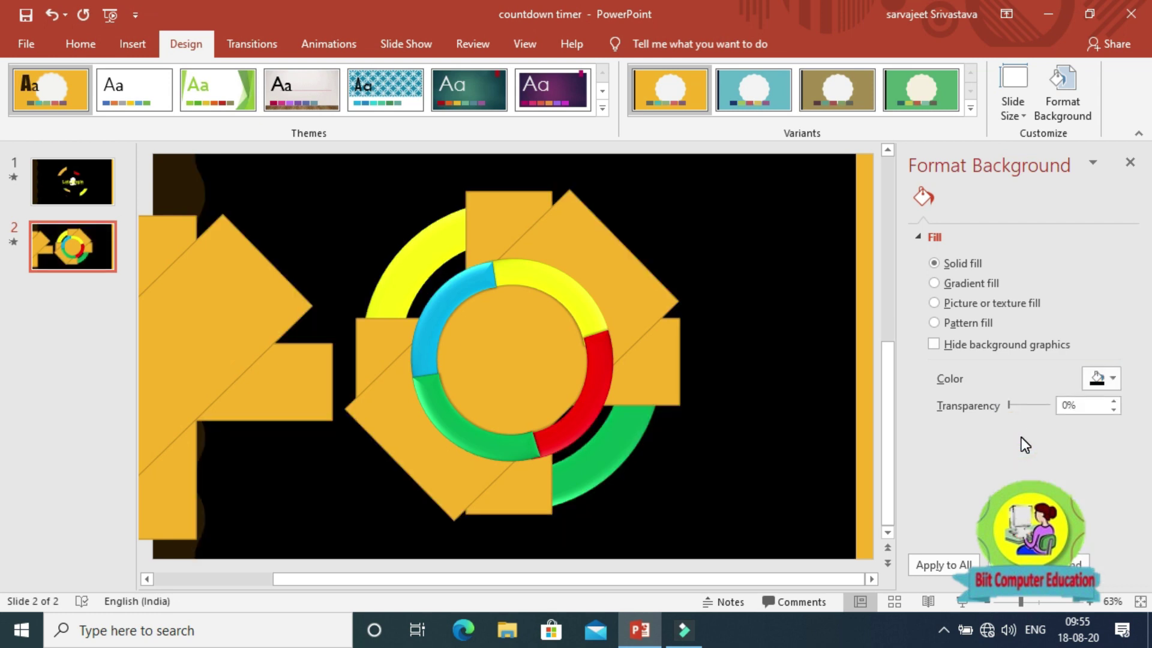
pyautogui.click(631, 282)
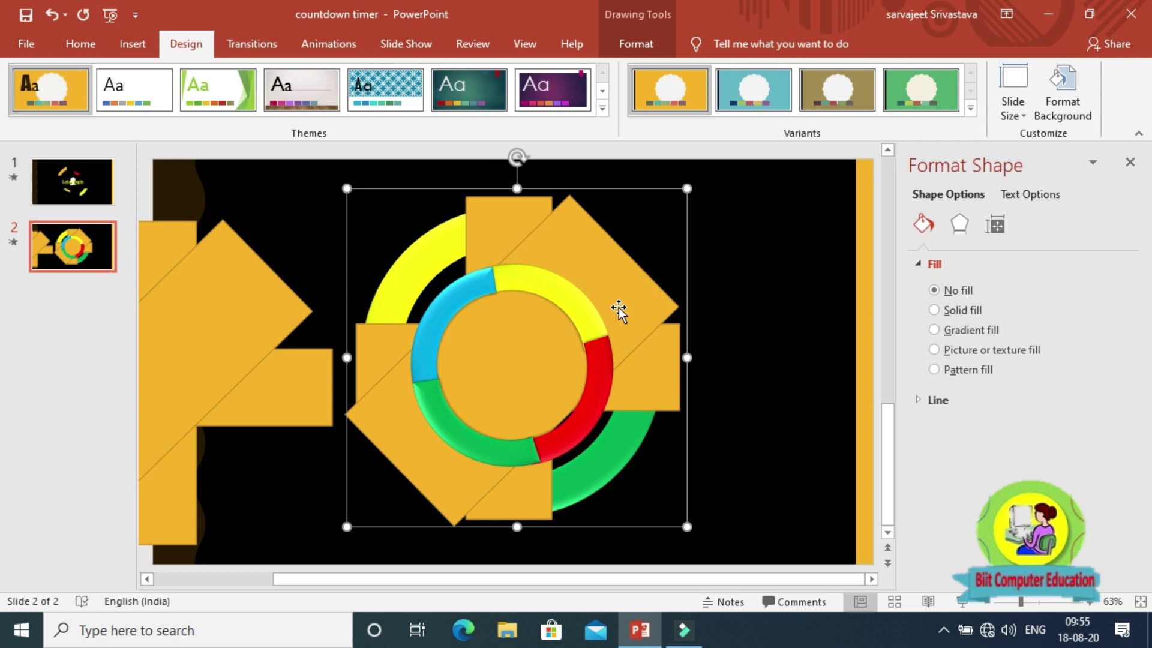
# - Give the right-hand orange cross the black Abc shape style
pyautogui.click(642, 48)
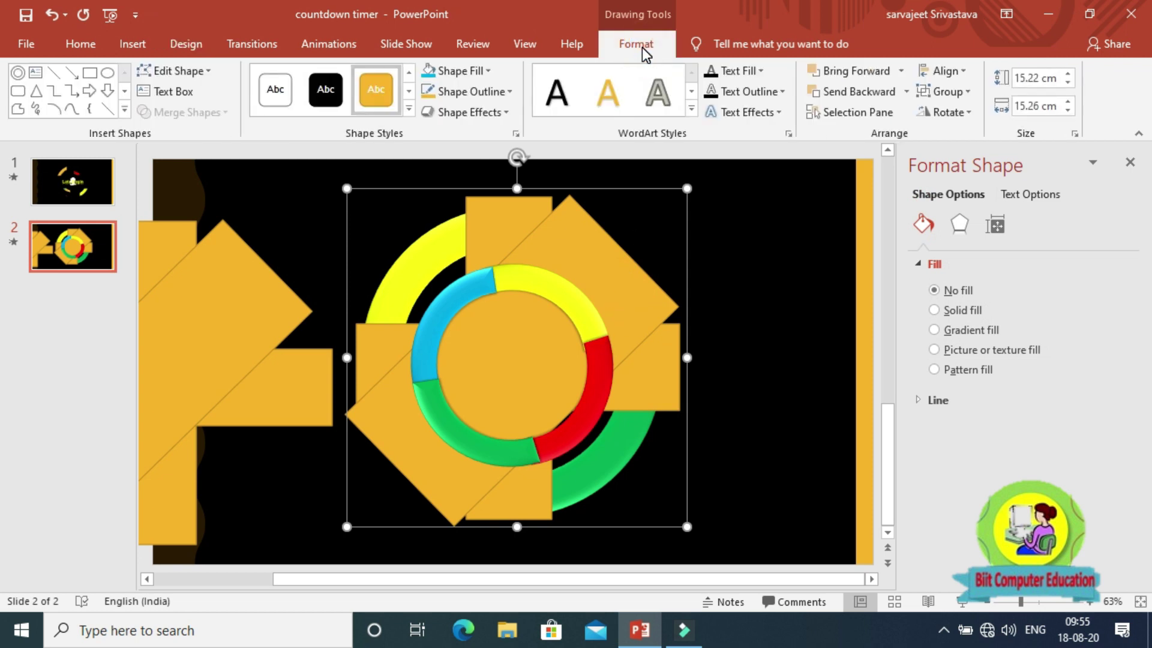
pyautogui.click(332, 99)
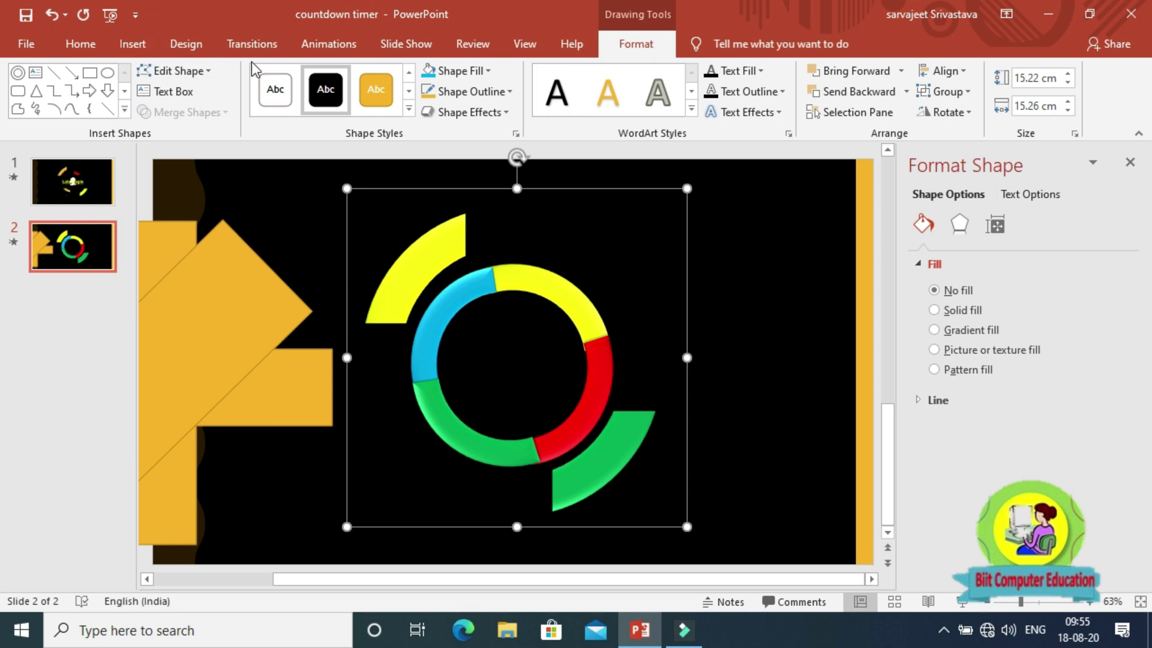
pyautogui.click(325, 43)
# - Centre the left orange cross over the ring and give it the black Abc shape style
pyautogui.click(25, 108)
pyautogui.click(39, 134)
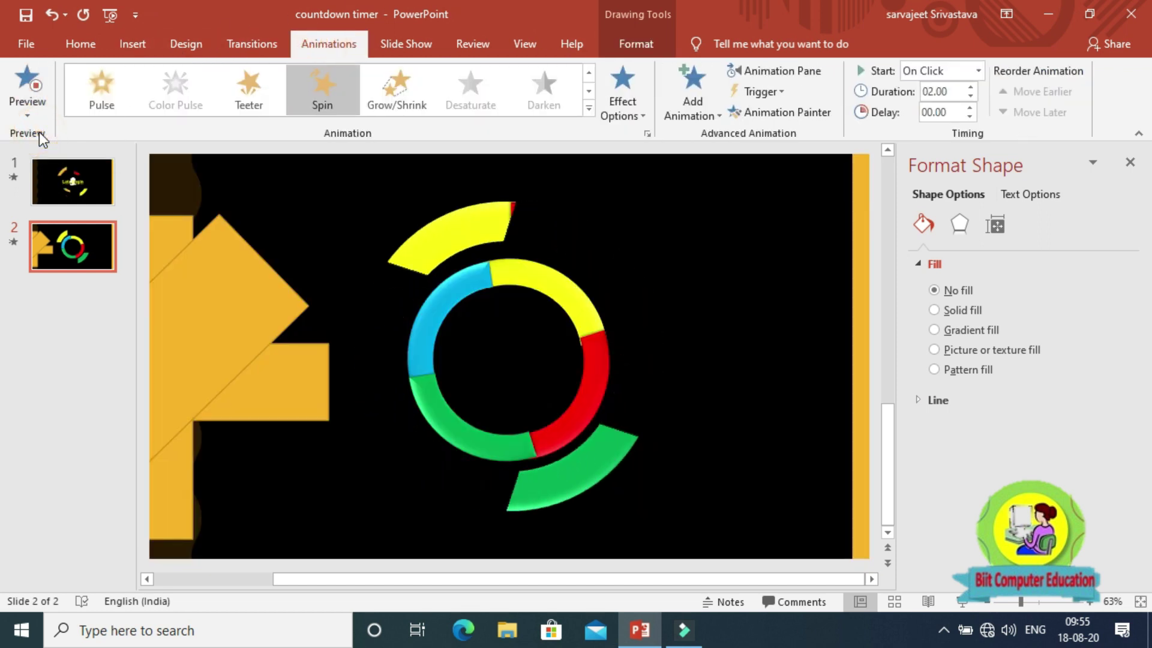
pyautogui.moveTo(214, 332)
pyautogui.mouseDown()
pyautogui.moveTo(593, 341)
pyautogui.moveTo(581, 318)
pyautogui.mouseUp()
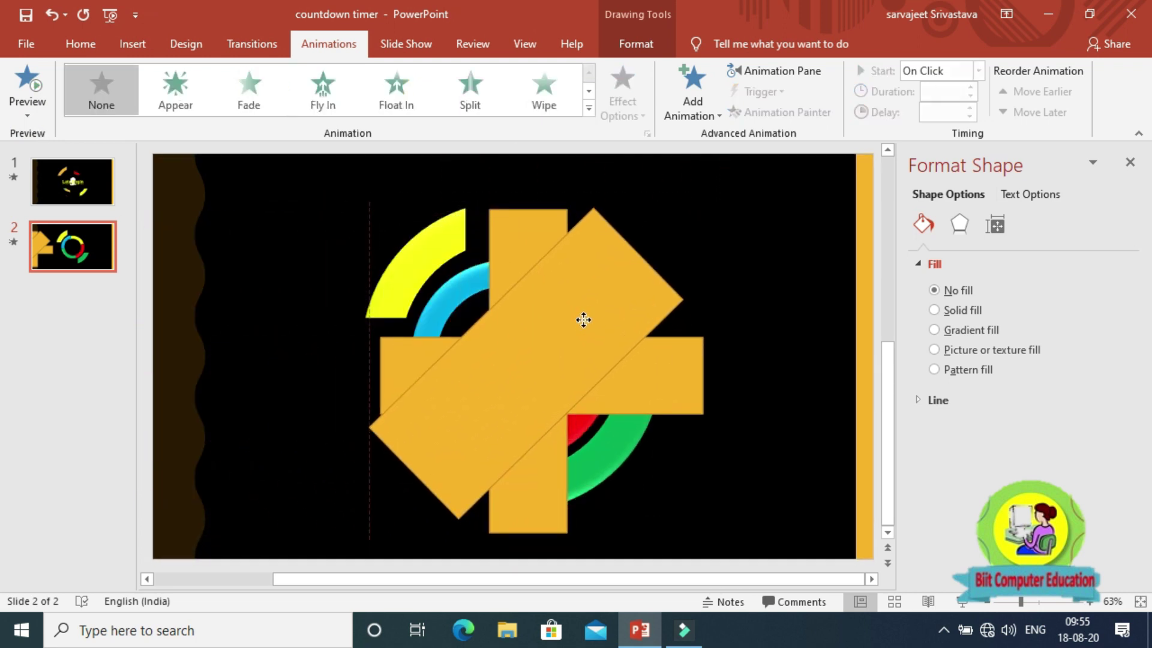
pyautogui.moveTo(580, 318); pyautogui.dragTo(576, 314)
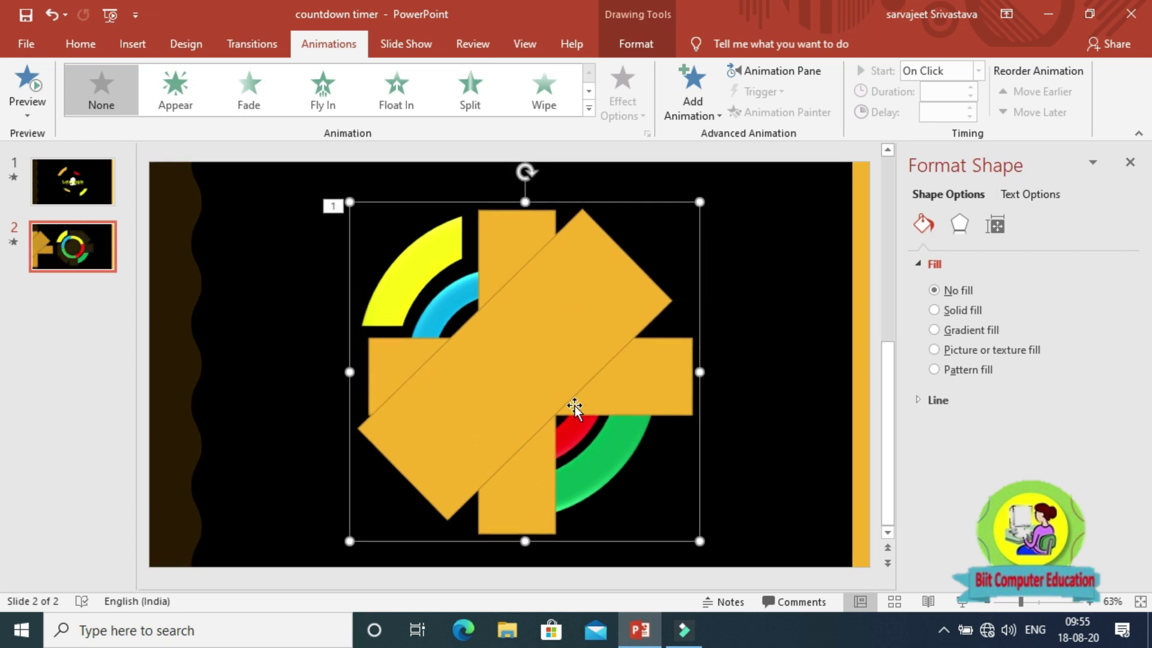
pyautogui.press('Escape')
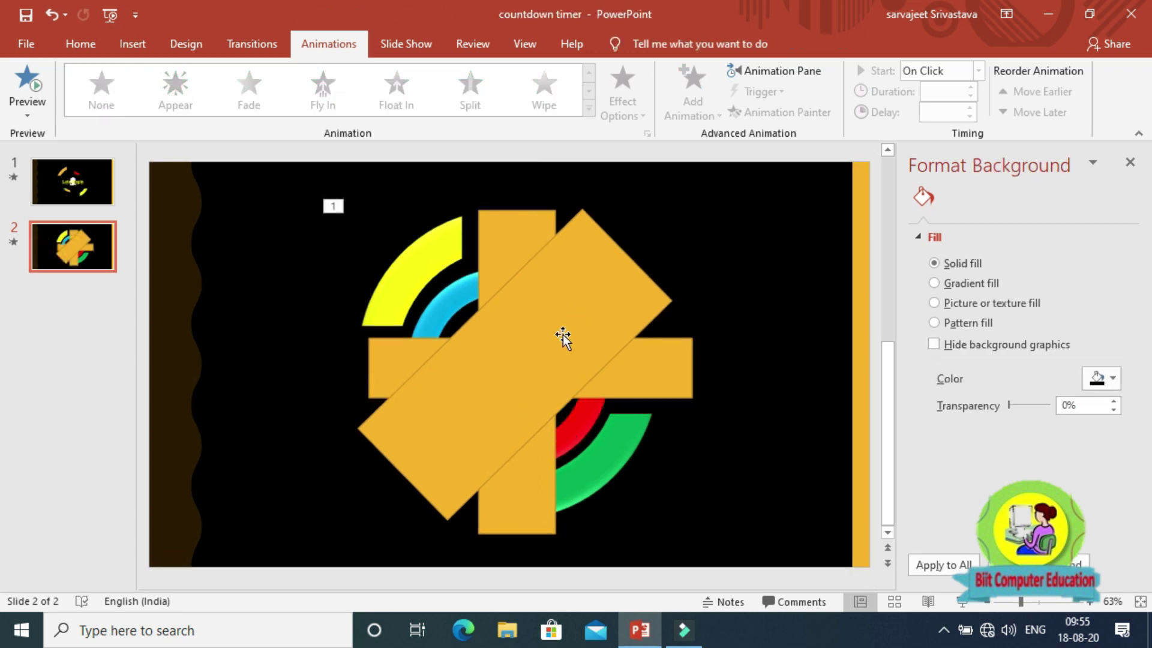
pyautogui.click(563, 339)
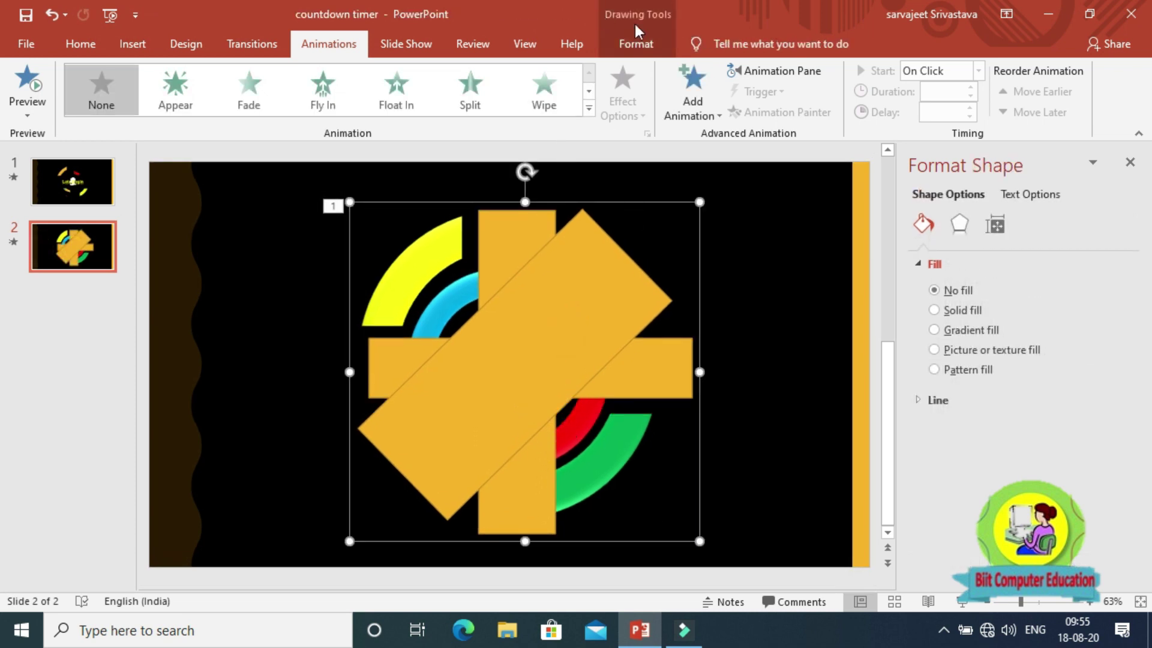
pyautogui.click(636, 44)
pyautogui.click(326, 90)
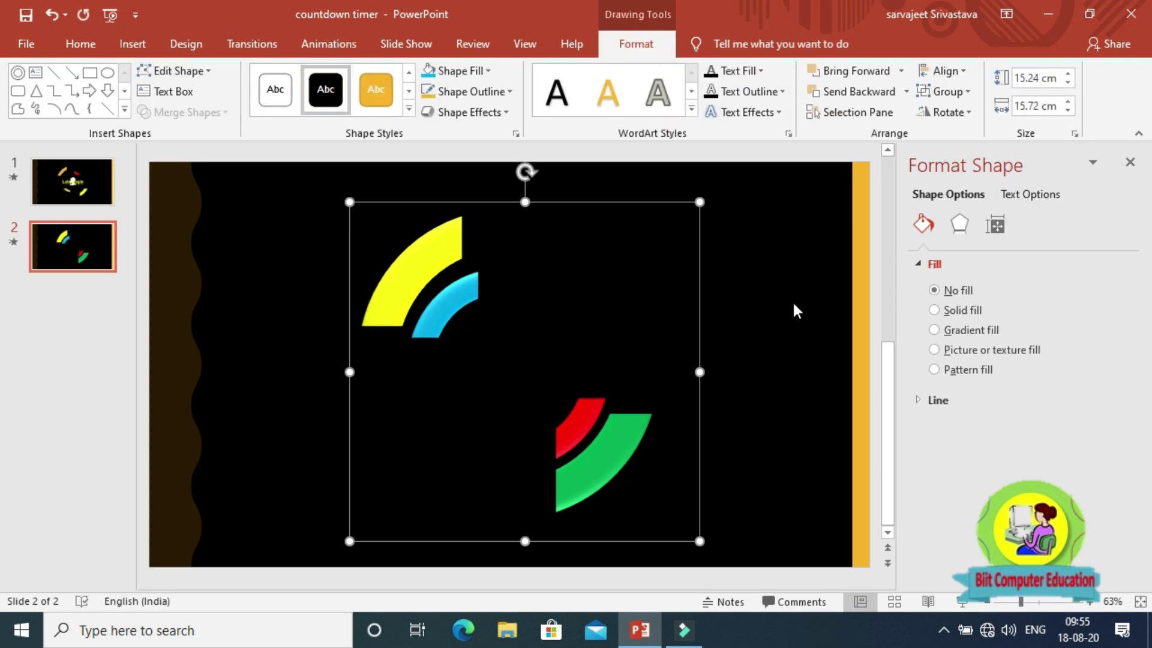
# - Temporarily make the masking shapes orange to adjust them, then undo back to black
pyautogui.click(436, 399)
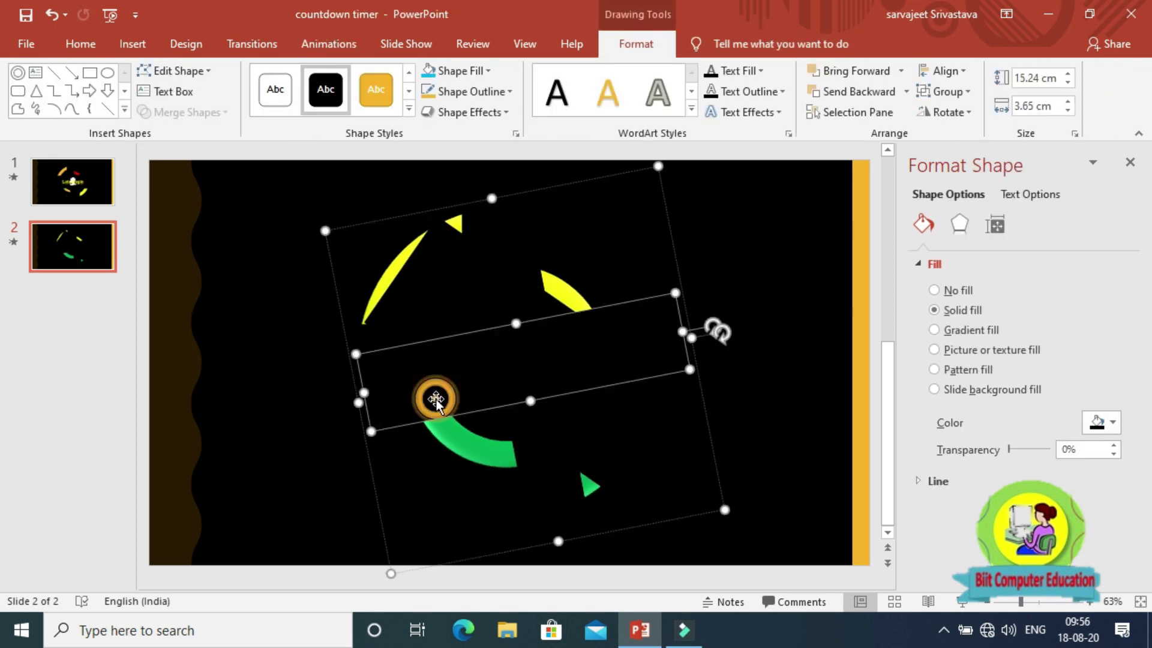
pyautogui.click(598, 326)
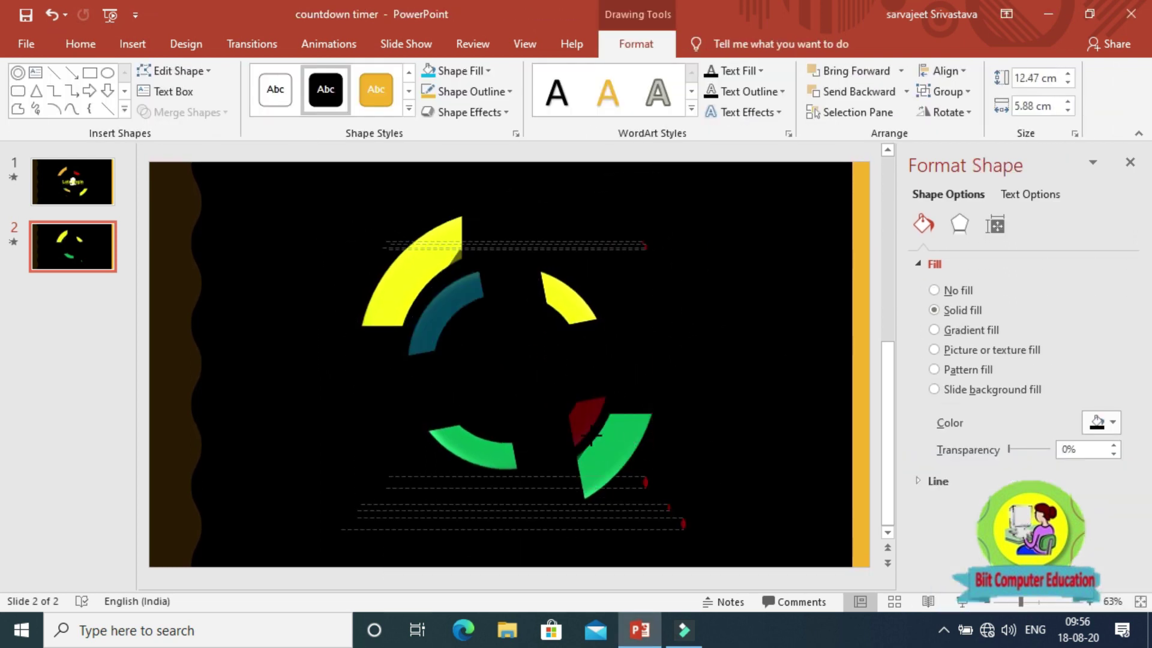
pyautogui.click(486, 329)
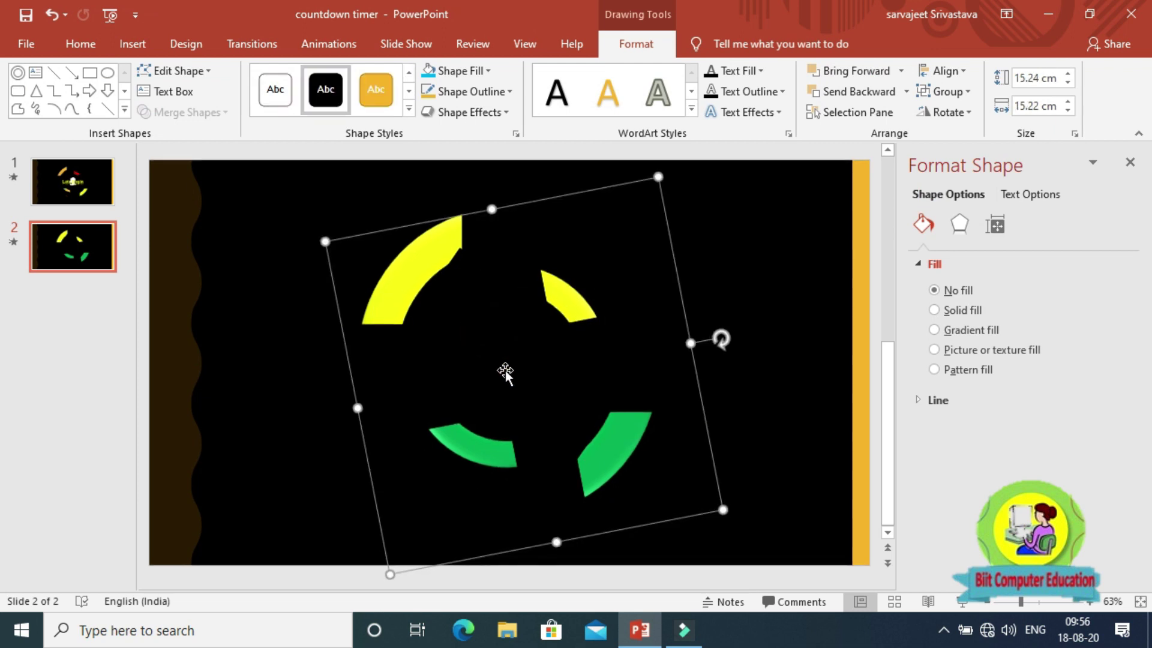
pyautogui.click(369, 96)
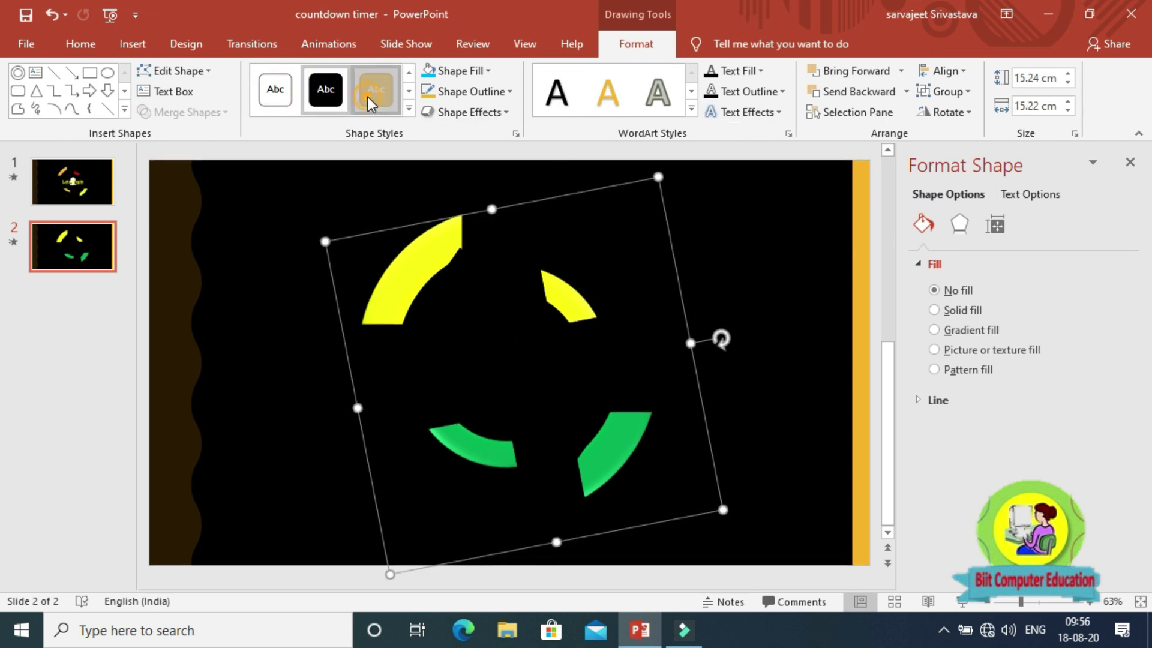
pyautogui.click(630, 426)
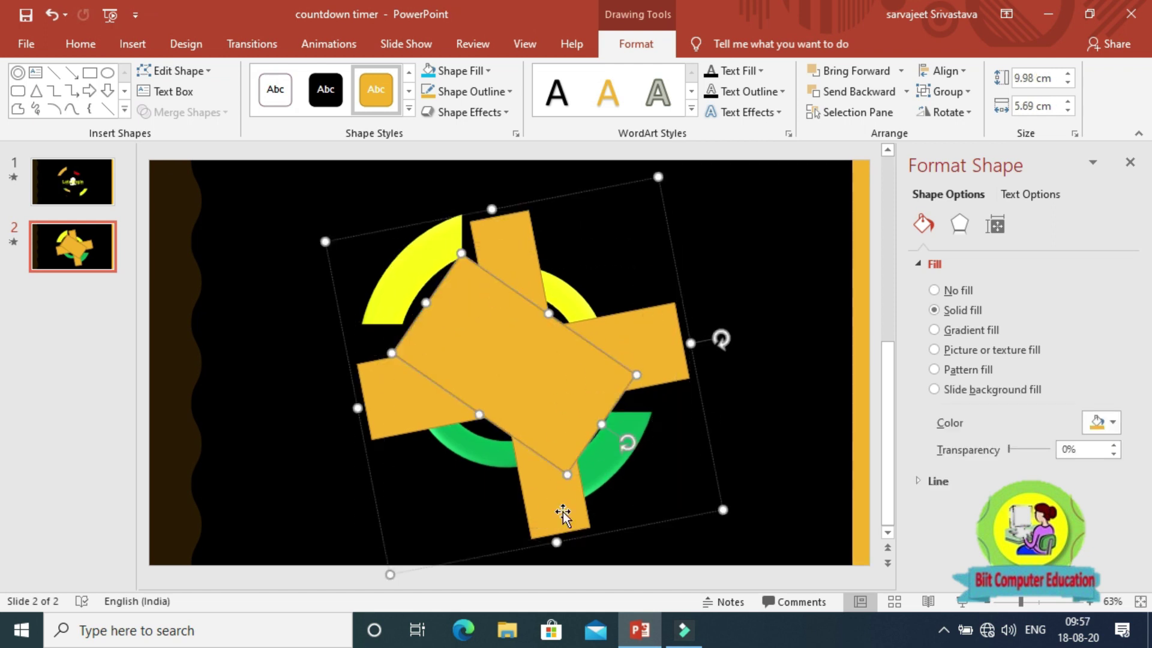
pyautogui.click(563, 515)
pyautogui.click(518, 259)
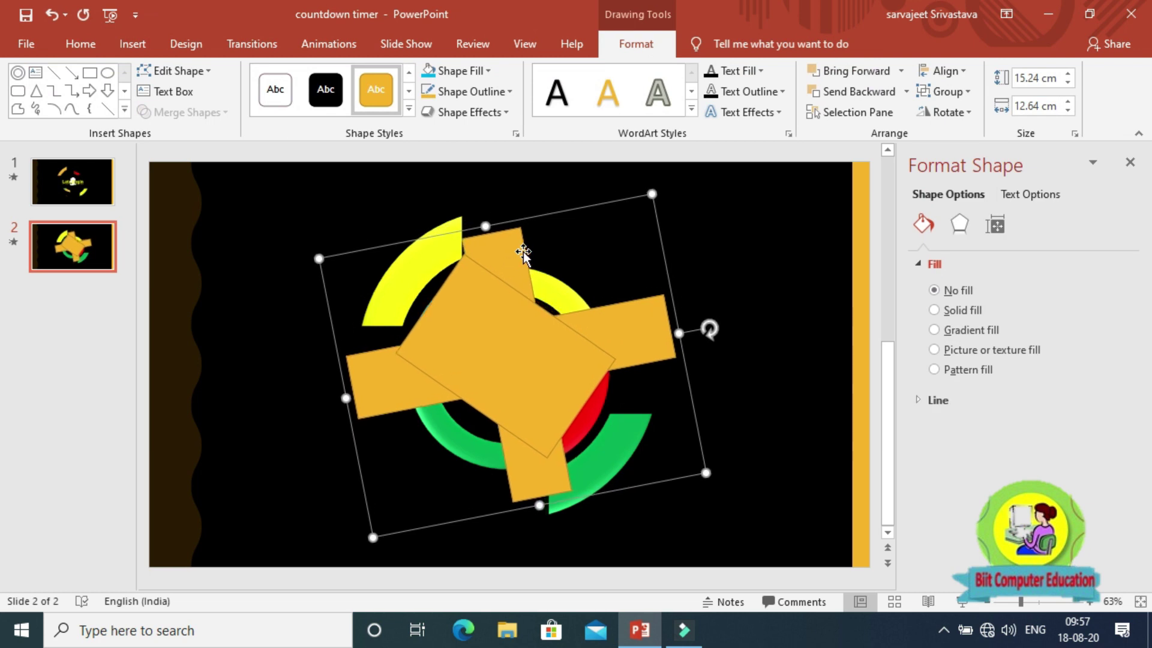
pyautogui.hotkey('ctrl', 'z')
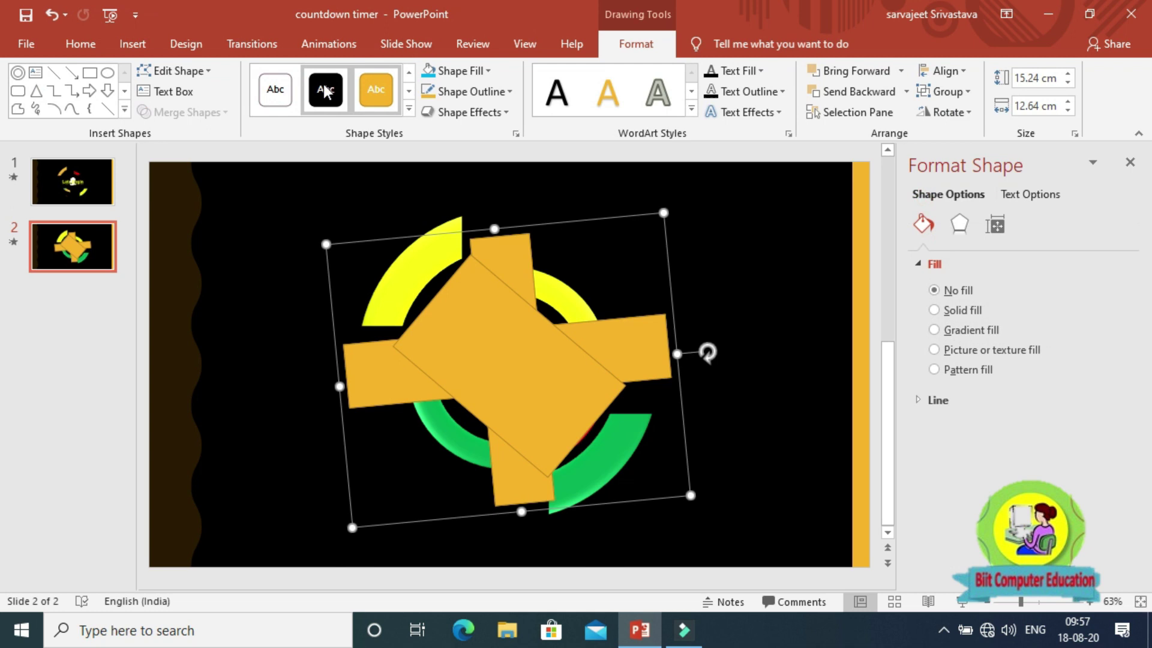
pyautogui.hotkey('ctrl', 'z')
pyautogui.click(747, 219)
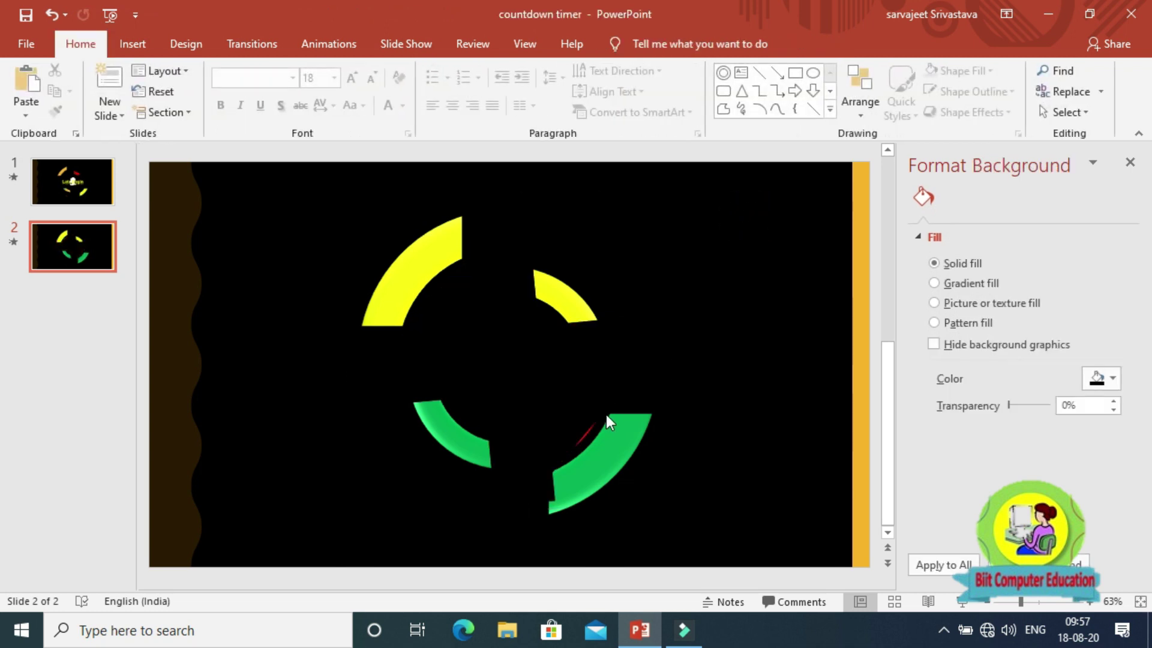
# - Reapply the black Abc style to the masking group's shapes
pyautogui.click(608, 423)
pyautogui.click(720, 426)
pyautogui.click(501, 318)
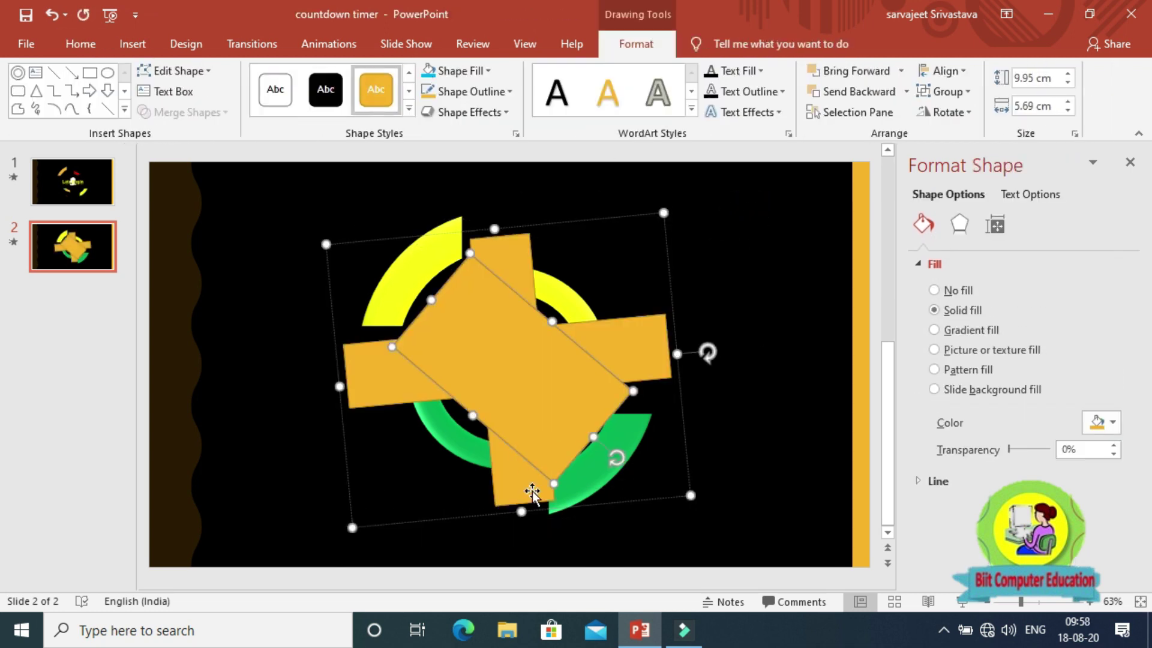
pyautogui.click(740, 424)
pyautogui.click(586, 442)
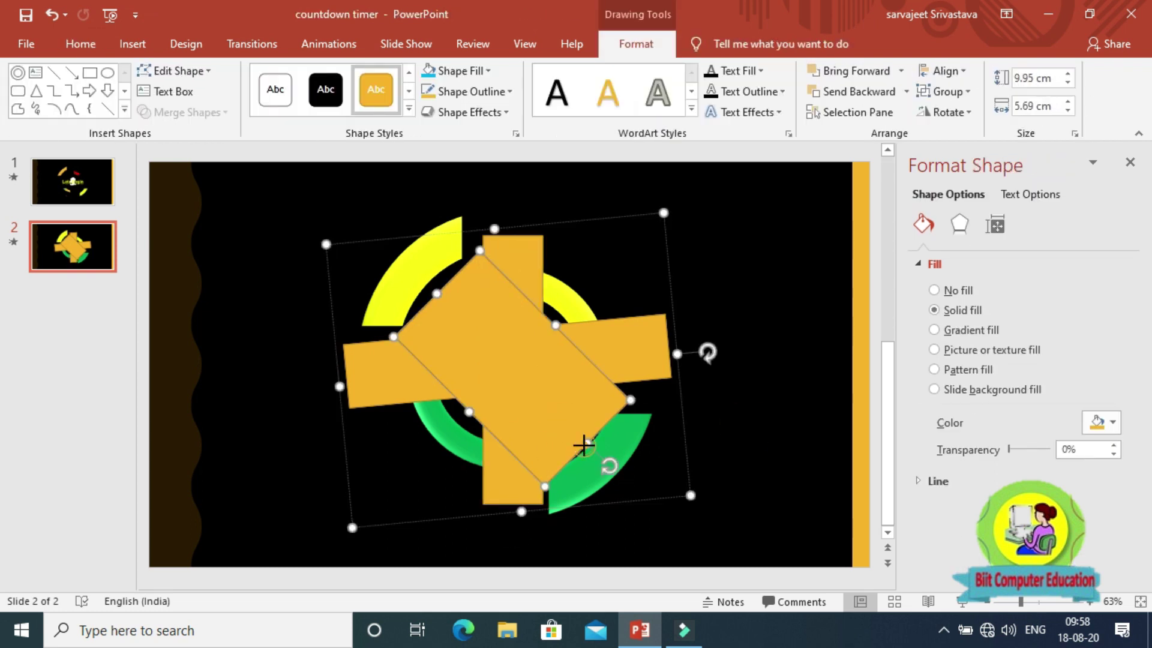
pyautogui.click(763, 420)
pyautogui.click(556, 372)
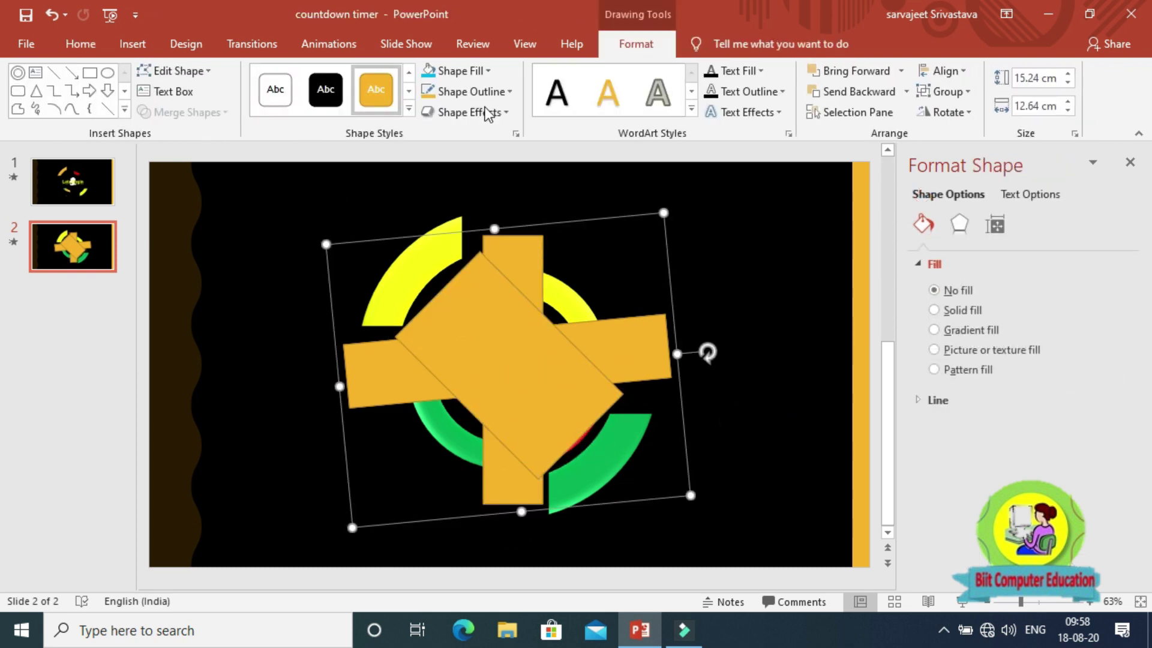
pyautogui.click(318, 96)
pyautogui.click(744, 188)
pyautogui.hotkey('ctrl', 'z')
pyautogui.hotkey('ctrl', 'y')
pyautogui.click(741, 219)
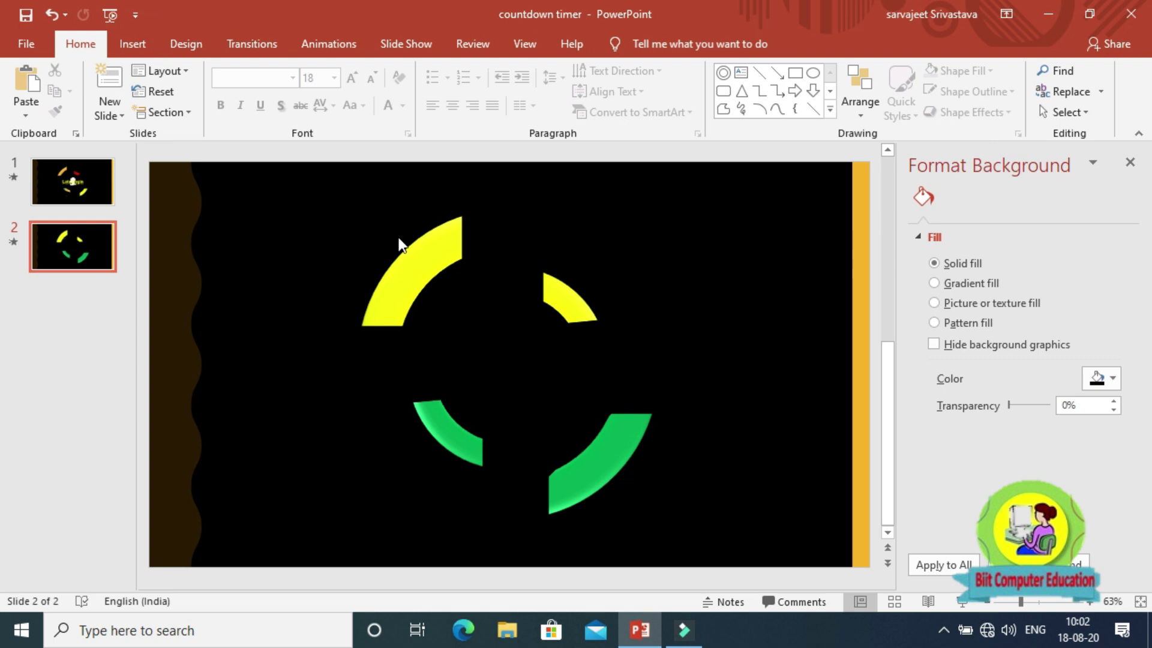
# - Select the larger black masking group for animating
pyautogui.click(449, 436)
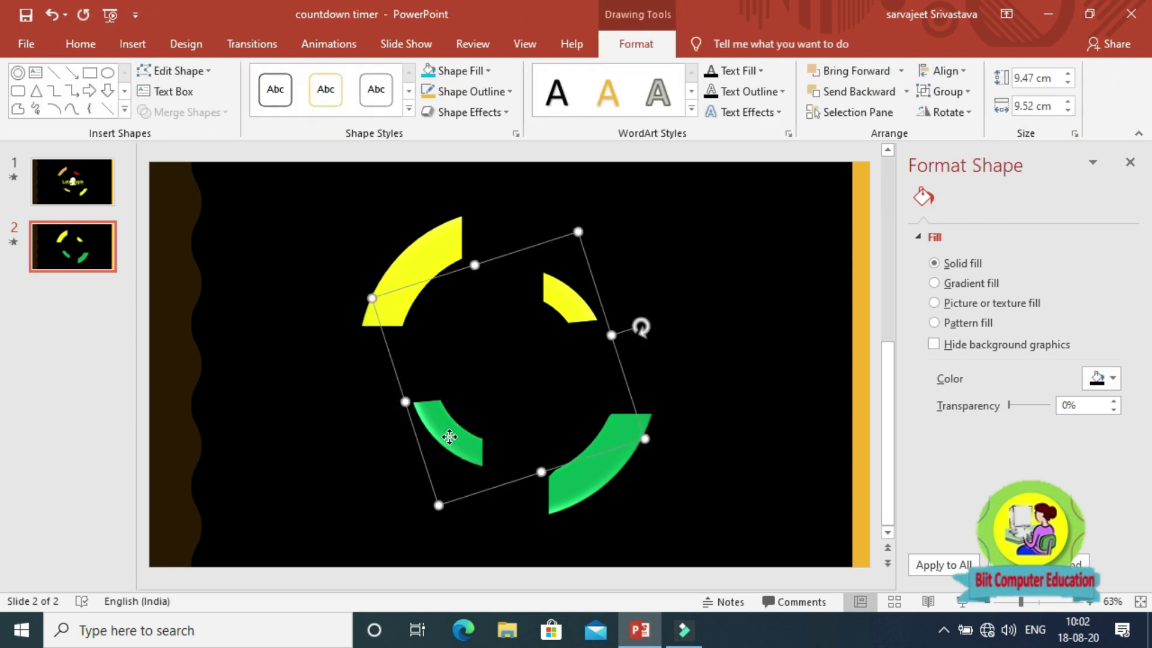
pyautogui.click(498, 367)
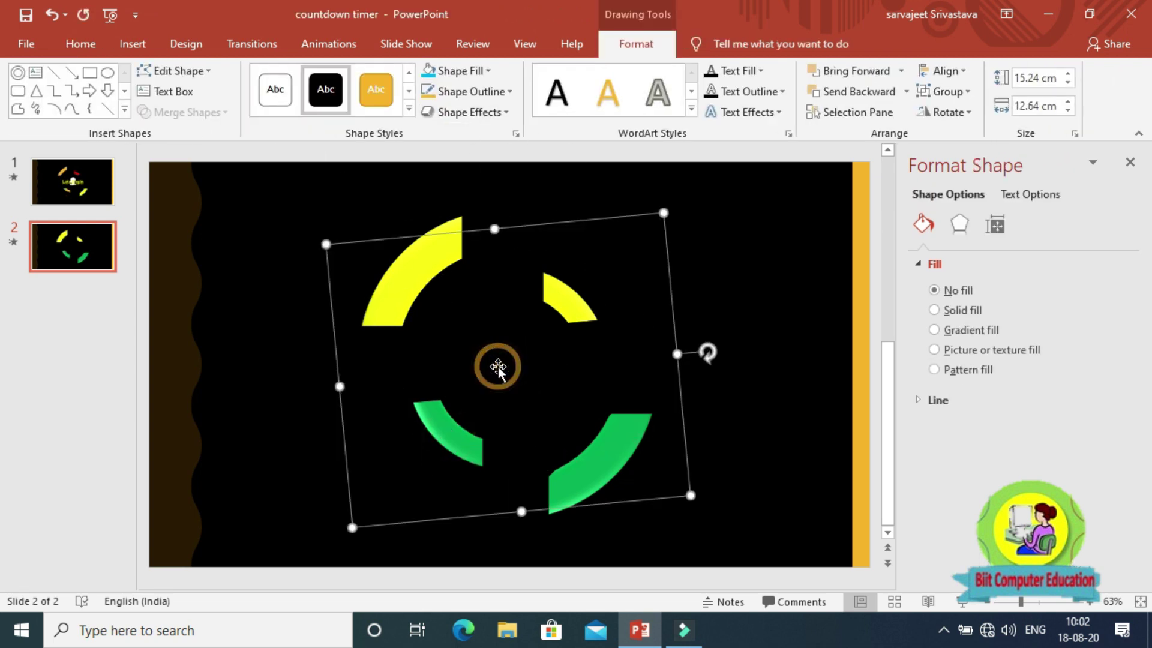
pyautogui.click(323, 45)
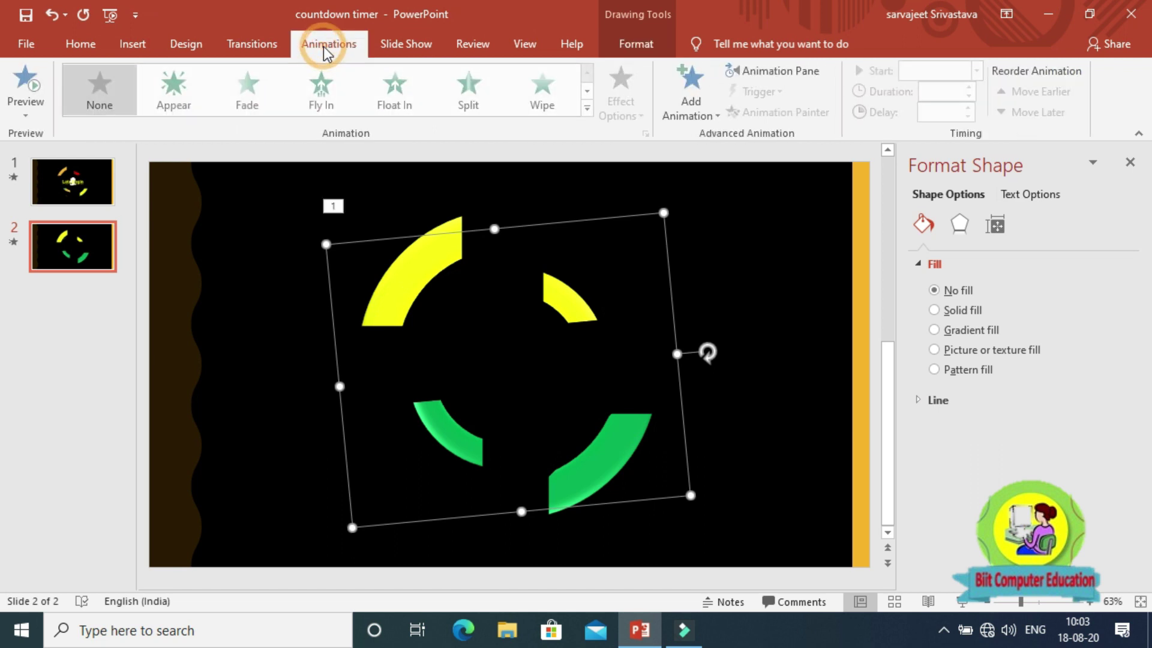
# - Give the black masking group its own Spin animation, starting After Previous
pyautogui.click(590, 92)
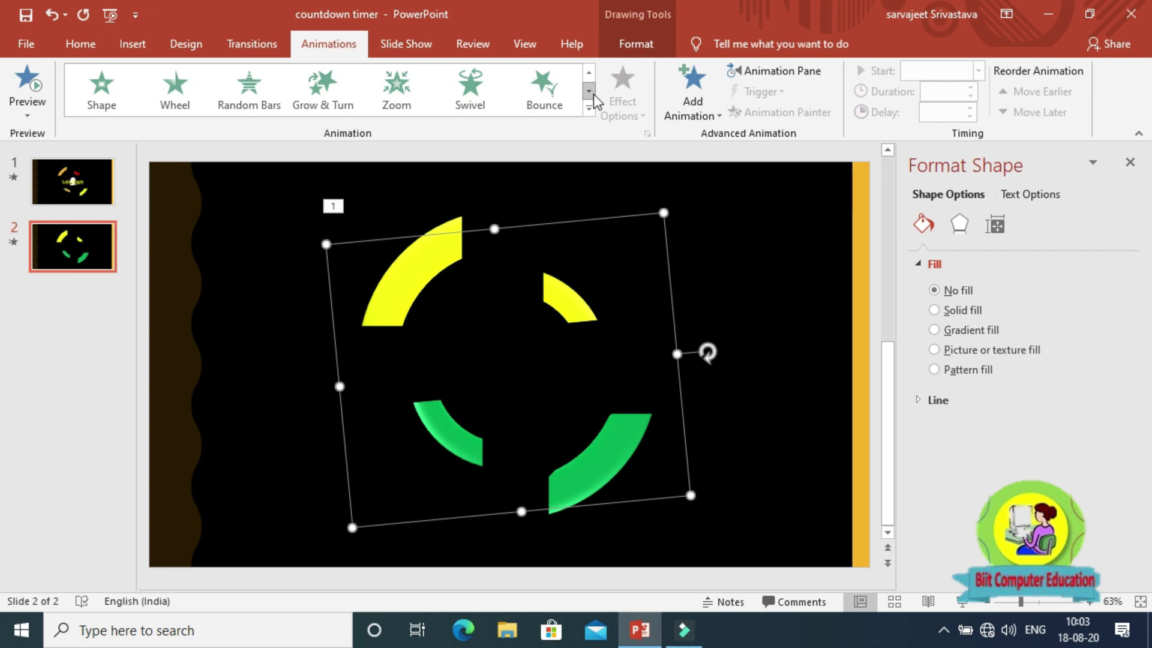
pyautogui.click(589, 91)
pyautogui.click(318, 95)
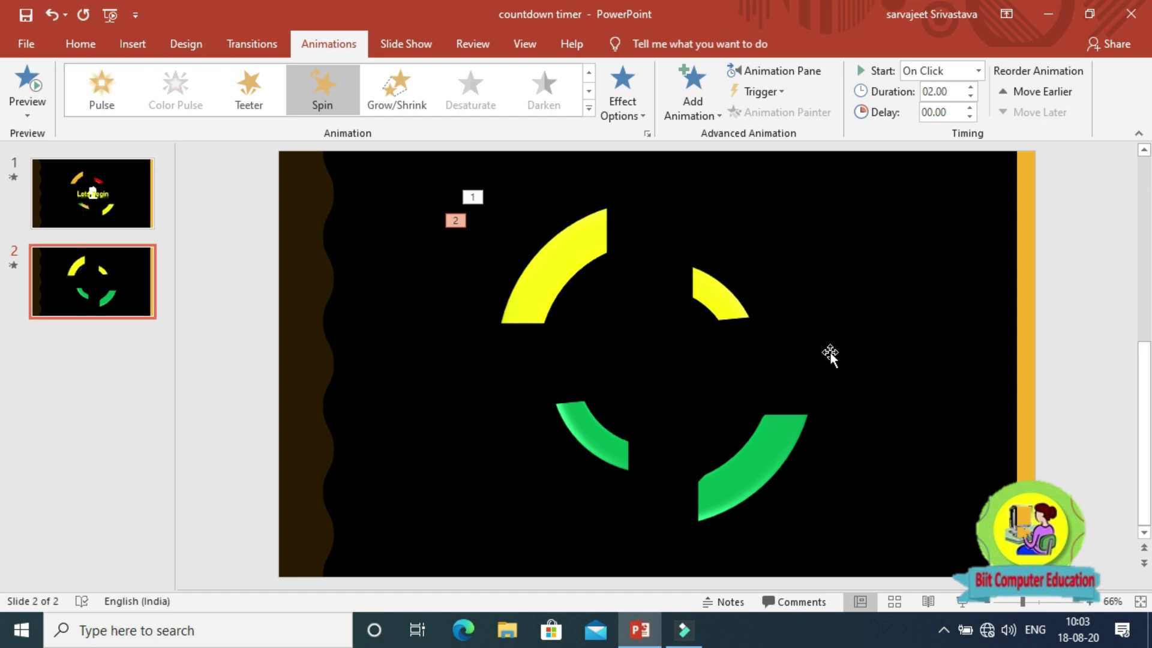
pyautogui.click(556, 282)
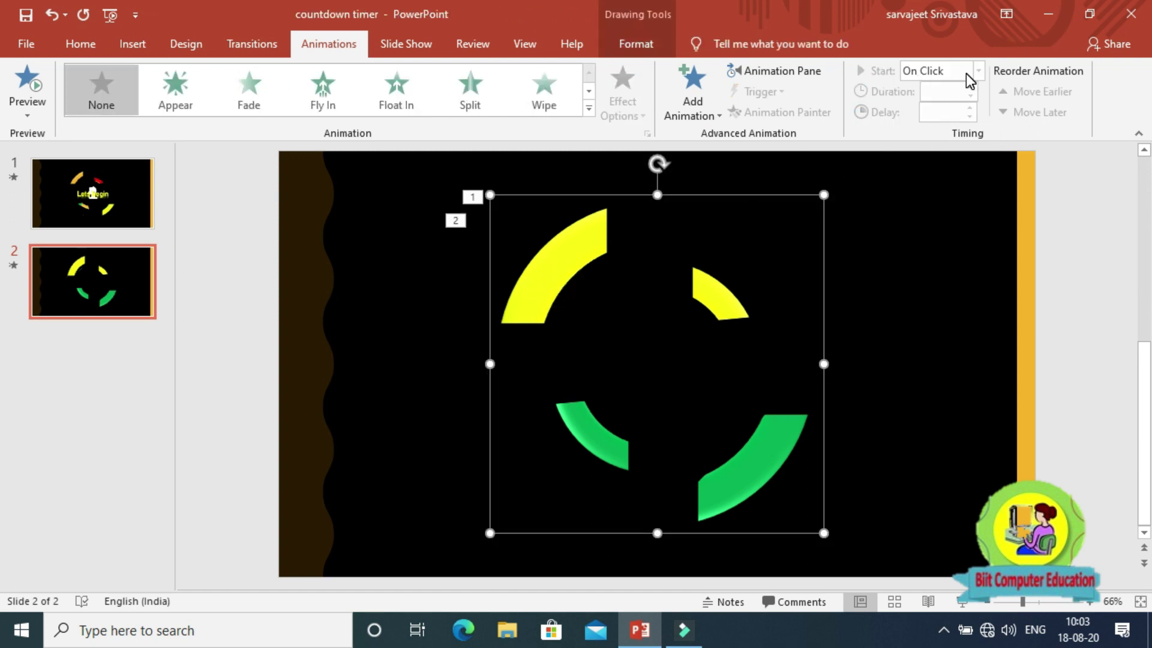
pyautogui.click(541, 288)
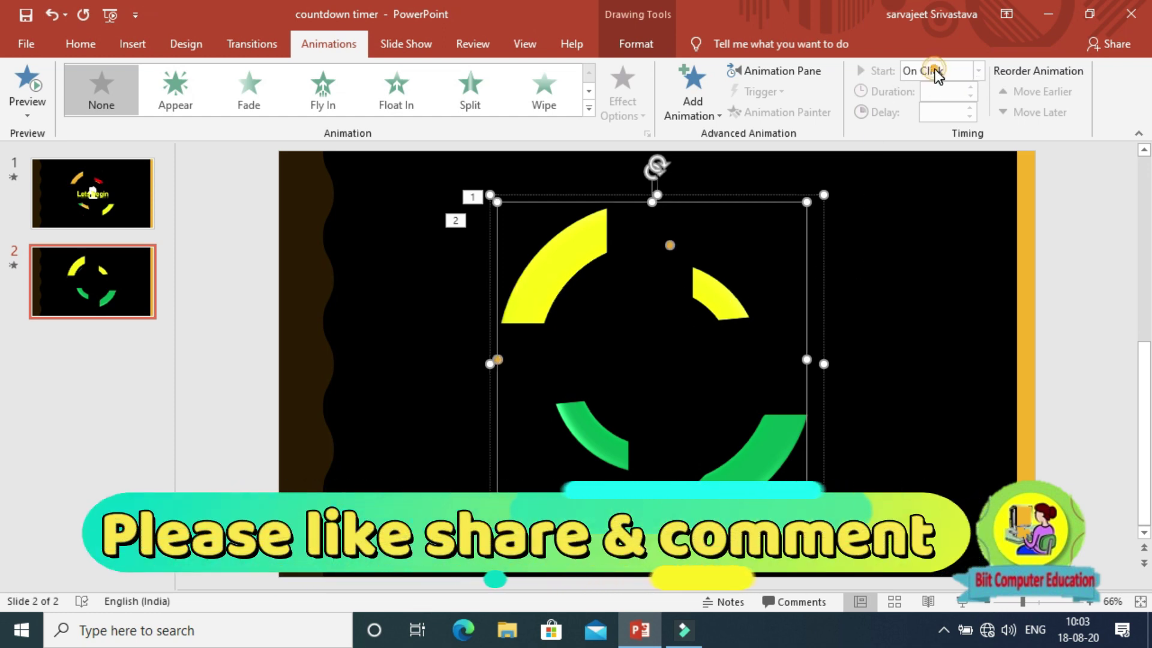
pyautogui.click(954, 230)
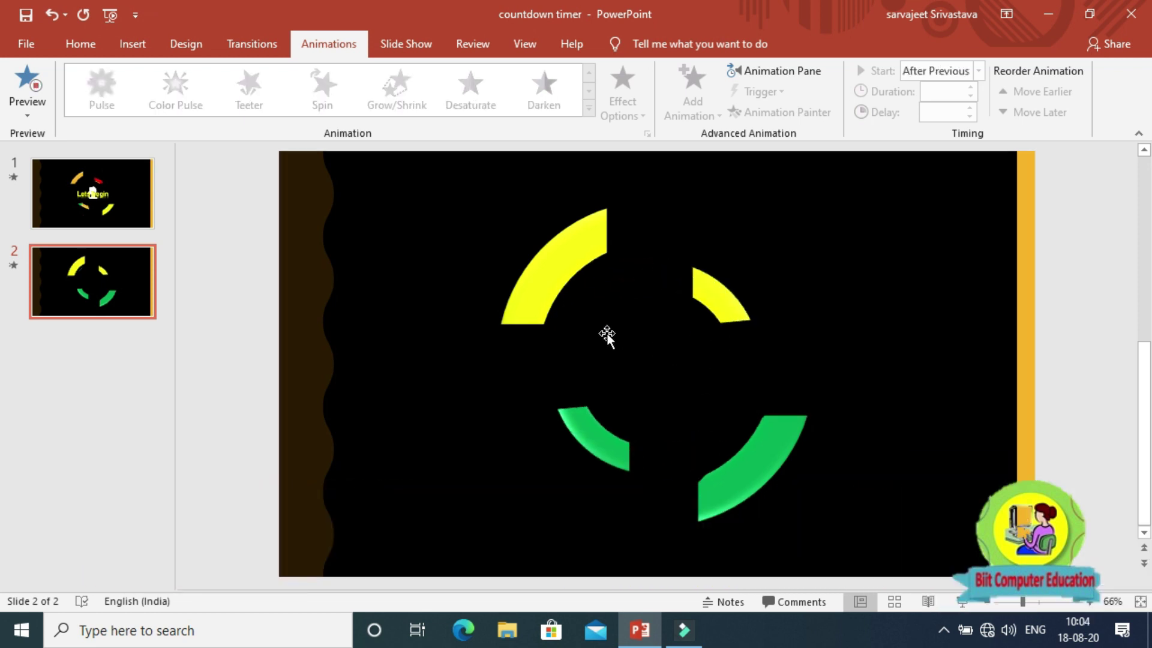
pyautogui.press('F5')
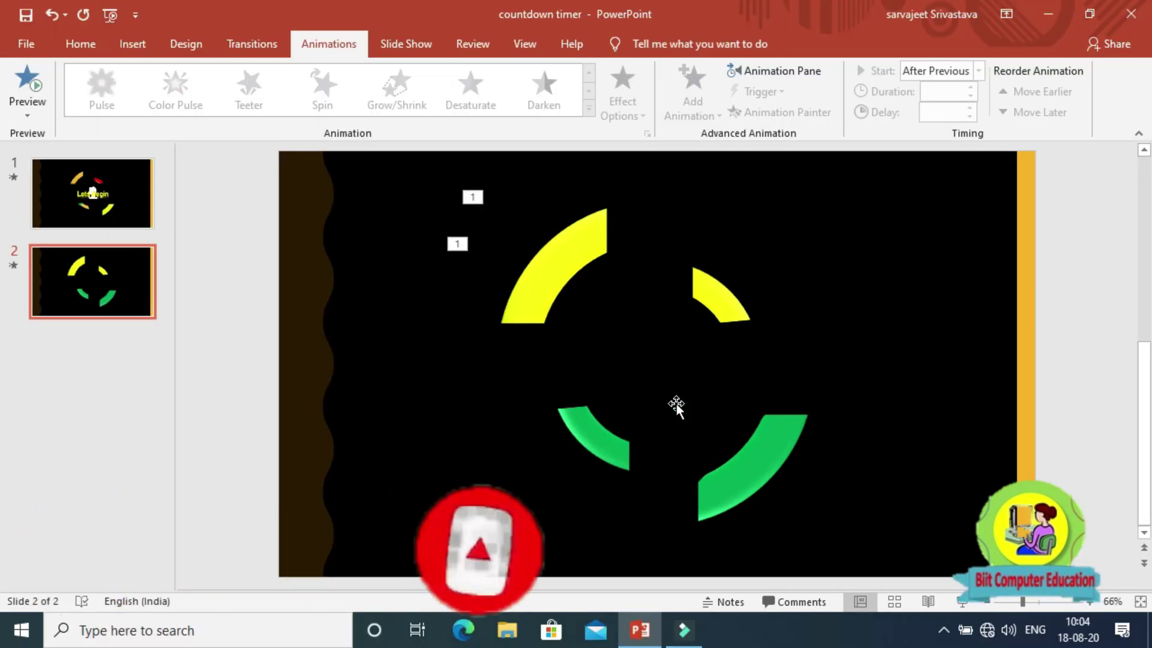
pyautogui.click(684, 412)
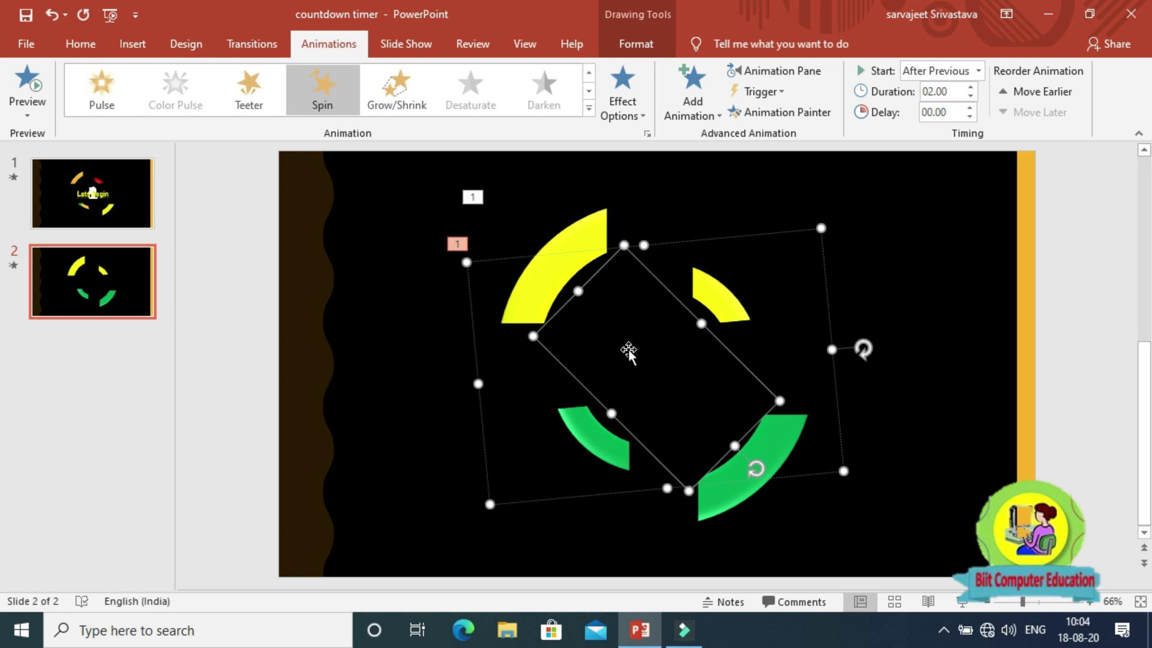
# - Redo to bring back the orange rectangle group and select it
pyautogui.click(899, 292)
pyautogui.click(647, 351)
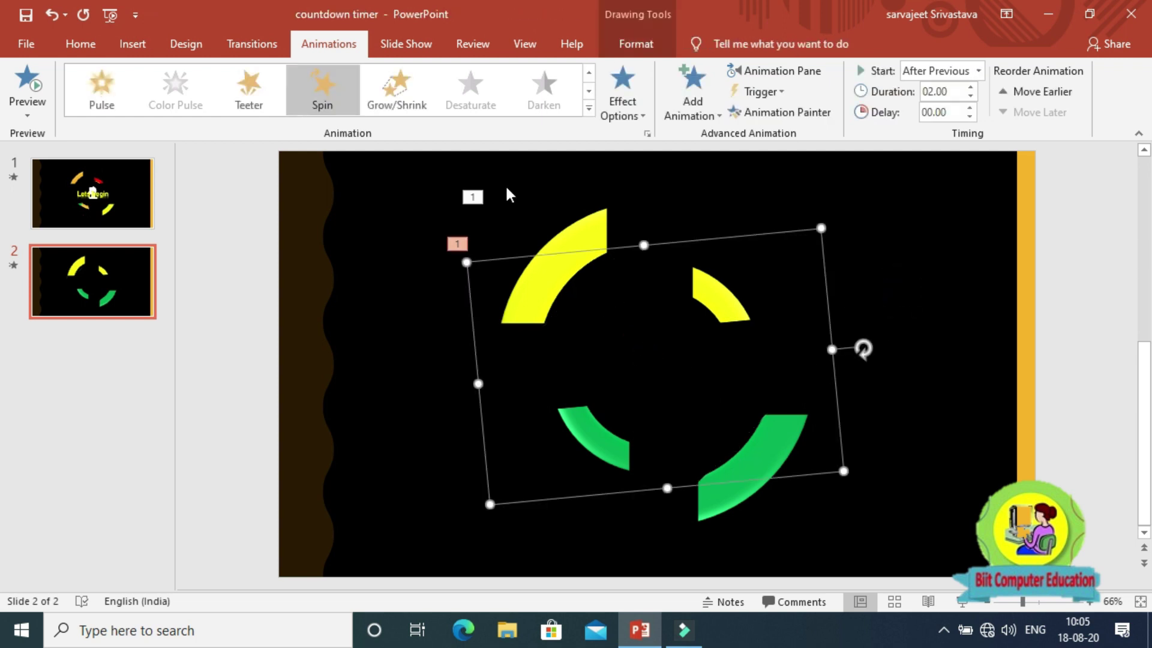
pyautogui.hotkey('ctrl', 'y')
pyautogui.click(909, 233)
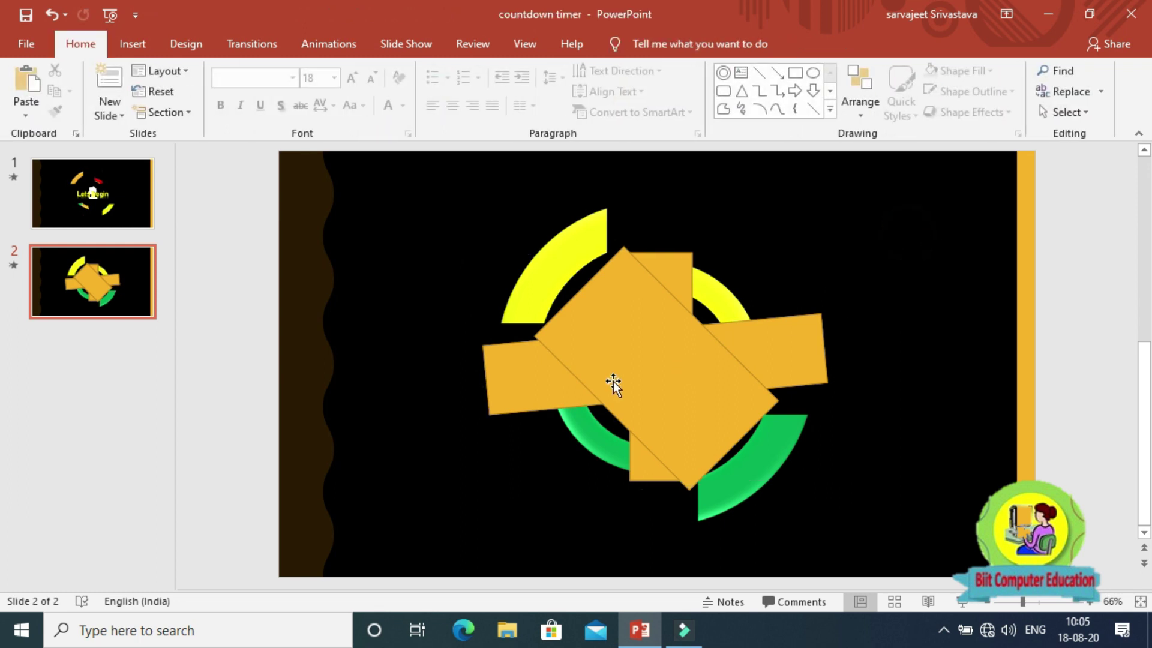
pyautogui.click(526, 386)
# - Narrow the orange group to 10 cm, make it black, and preview the animations
pyautogui.moveTo(473, 382); pyautogui.dragTo(555, 382)
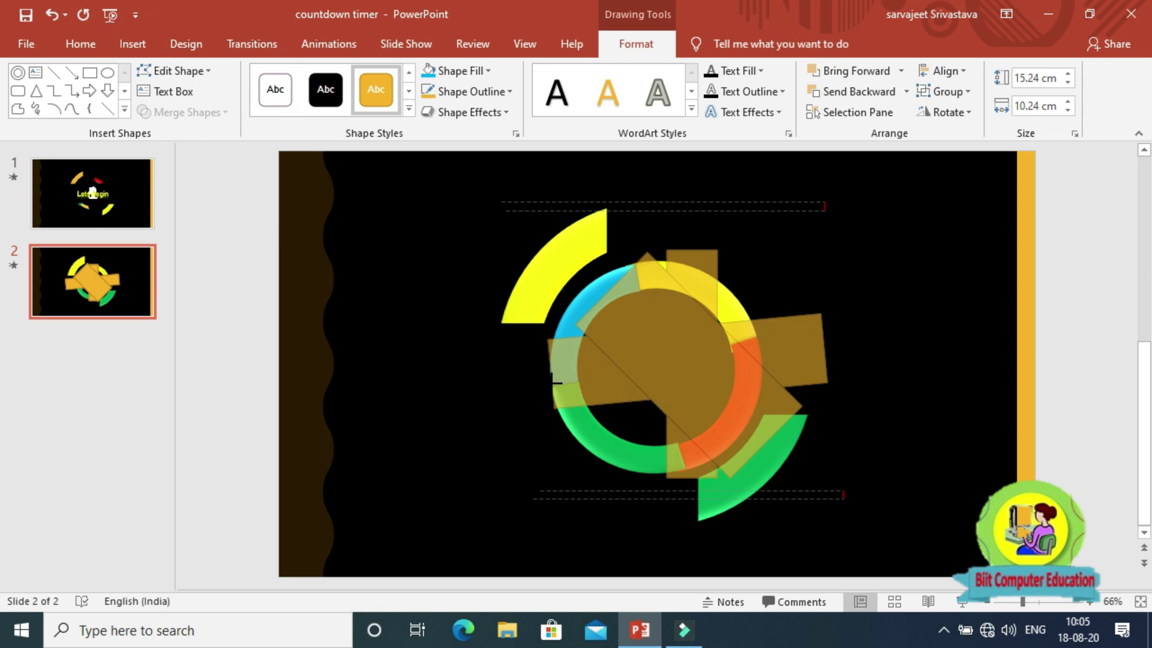
pyautogui.moveTo(553, 382); pyautogui.dragTo(553, 382)
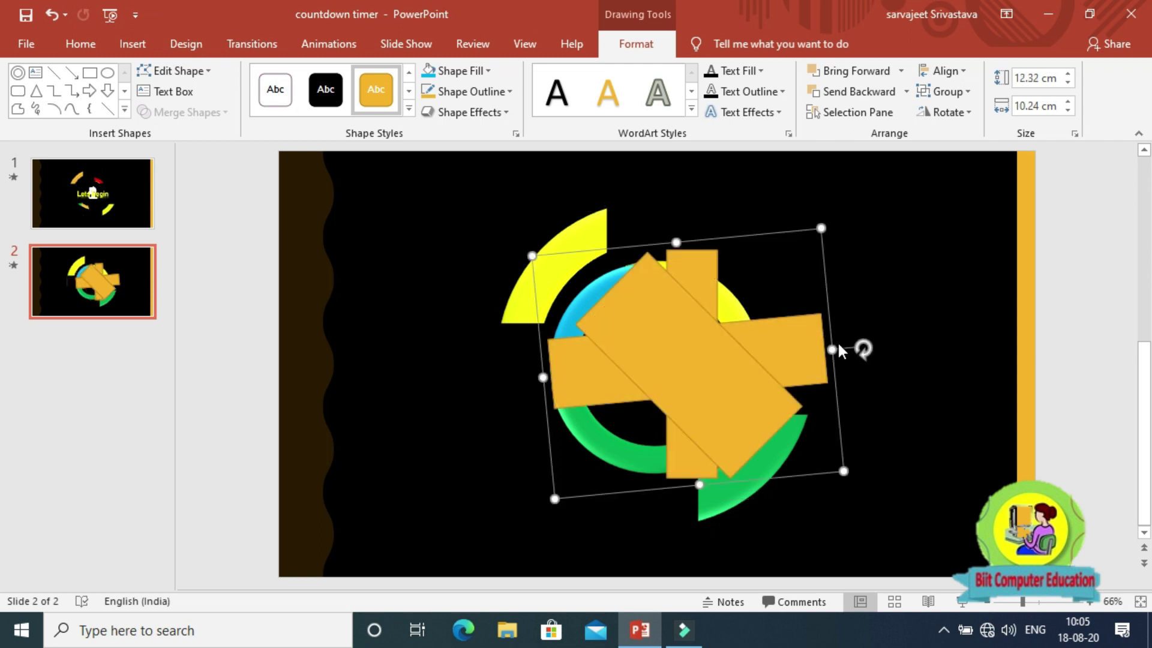
pyautogui.moveTo(834, 347); pyautogui.dragTo(775, 349)
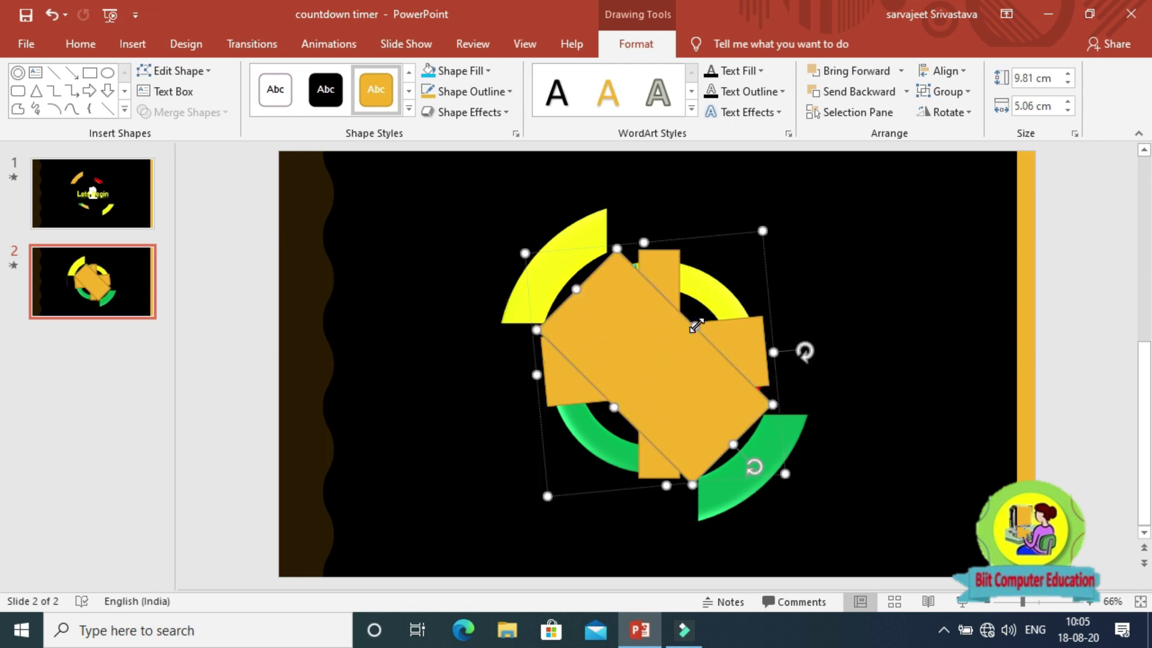
pyautogui.click(326, 90)
pyautogui.click(329, 44)
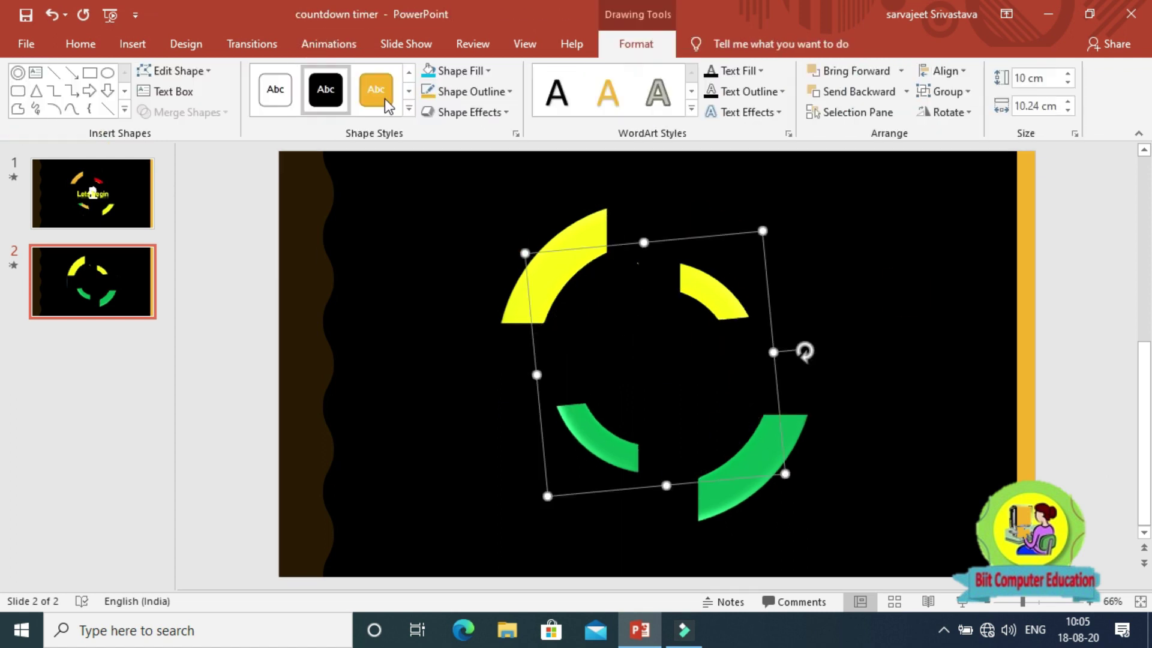
pyautogui.click(37, 132)
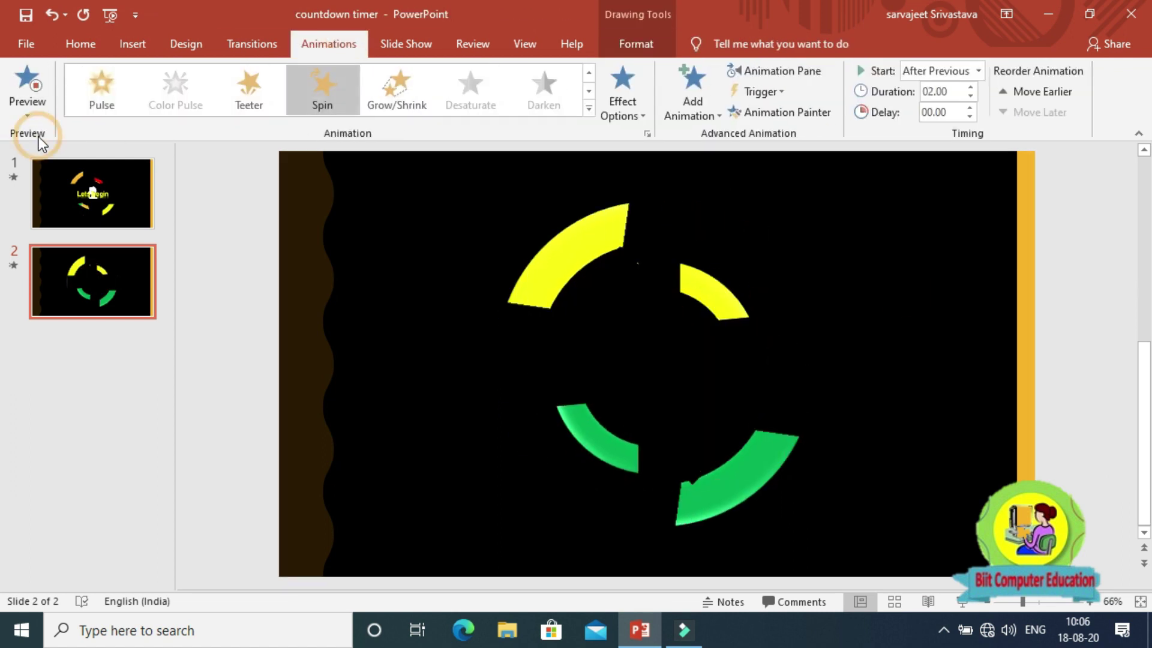
# - Preview the Spin animation of the coloured arcs on slide 2
pyautogui.click(27, 115)
pyautogui.click(43, 135)
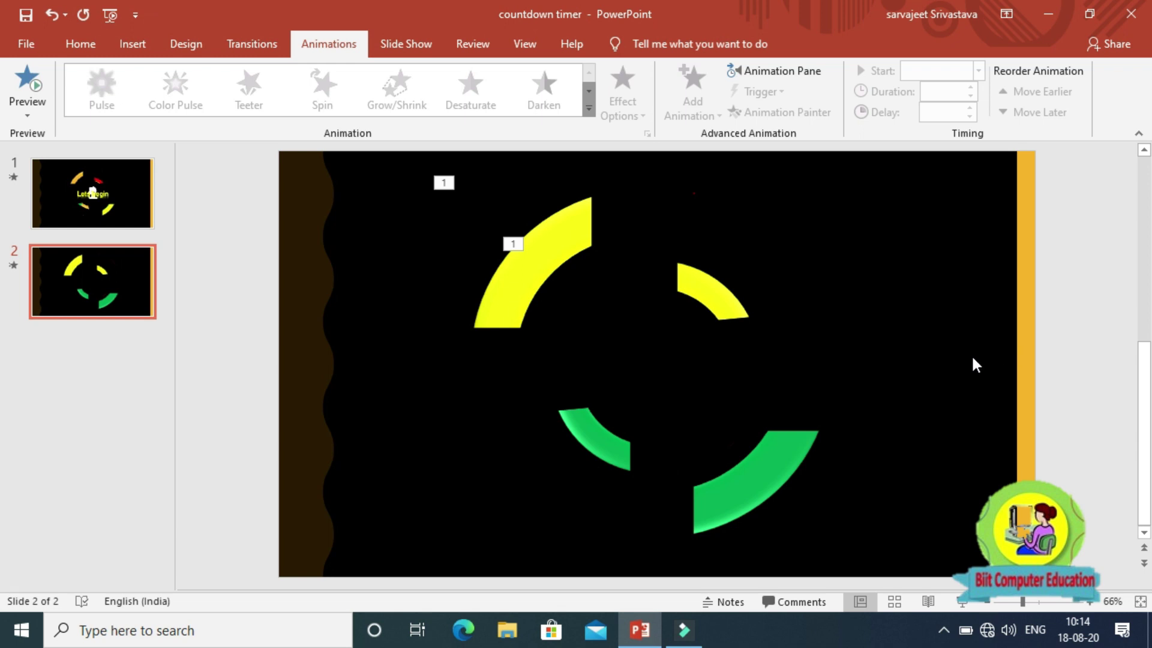
pyautogui.click(123, 44)
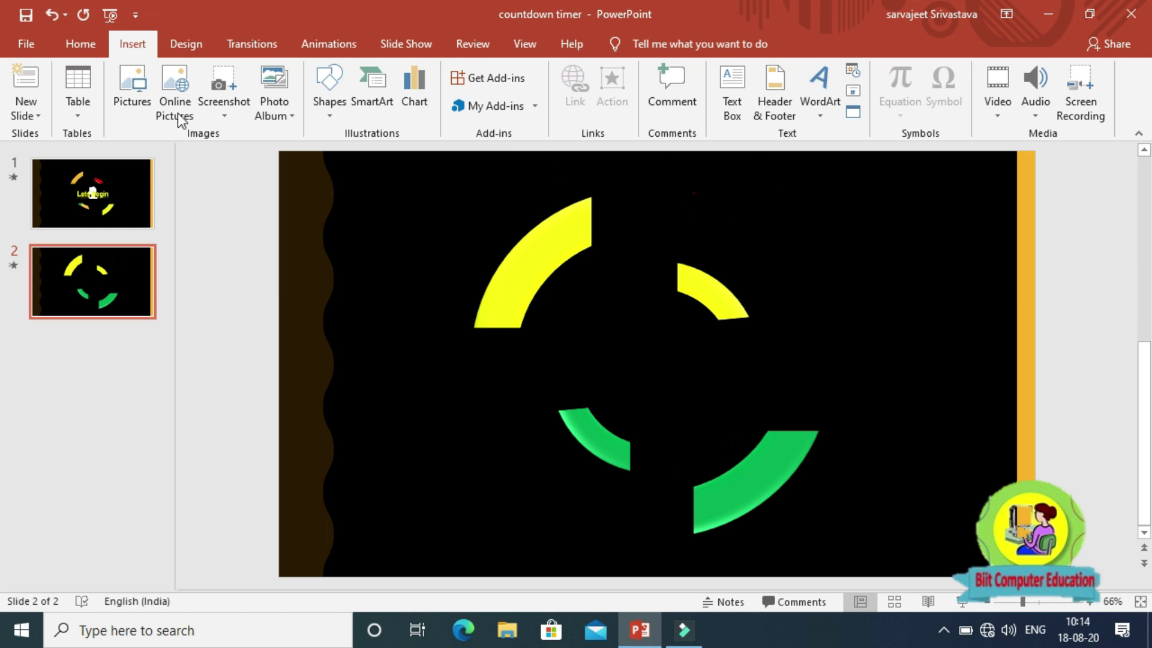
# - Insert a white-filled WordArt text box mid-slide and make its text read 1
pyautogui.click(826, 109)
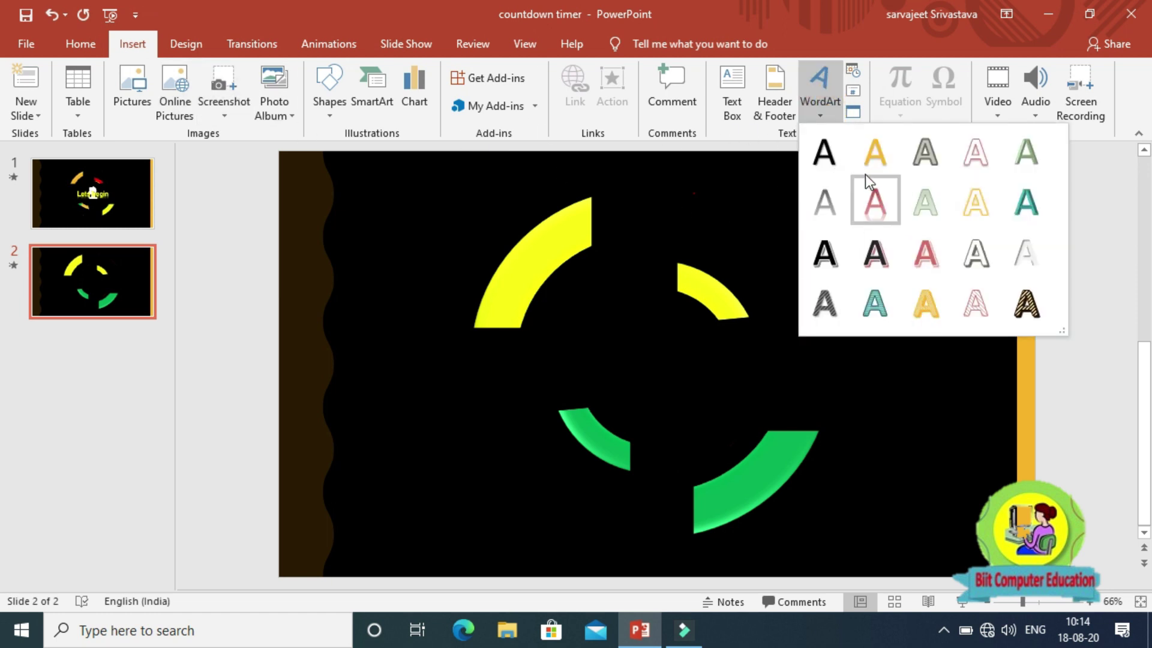
pyautogui.click(837, 163)
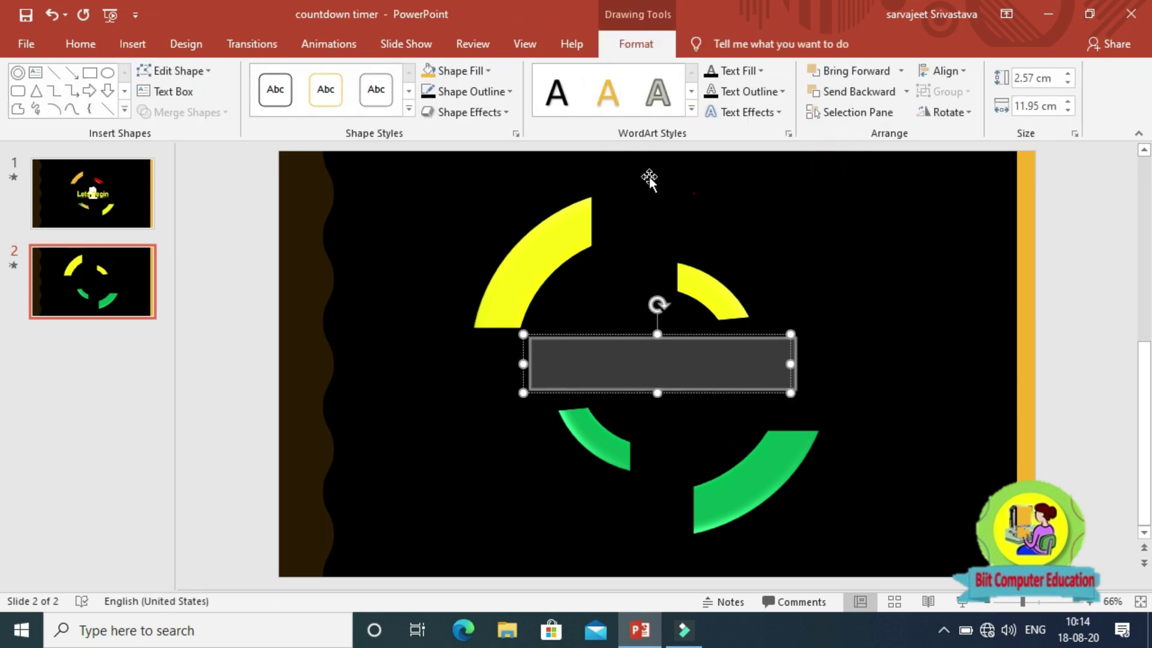
pyautogui.click(737, 74)
pyautogui.click(714, 113)
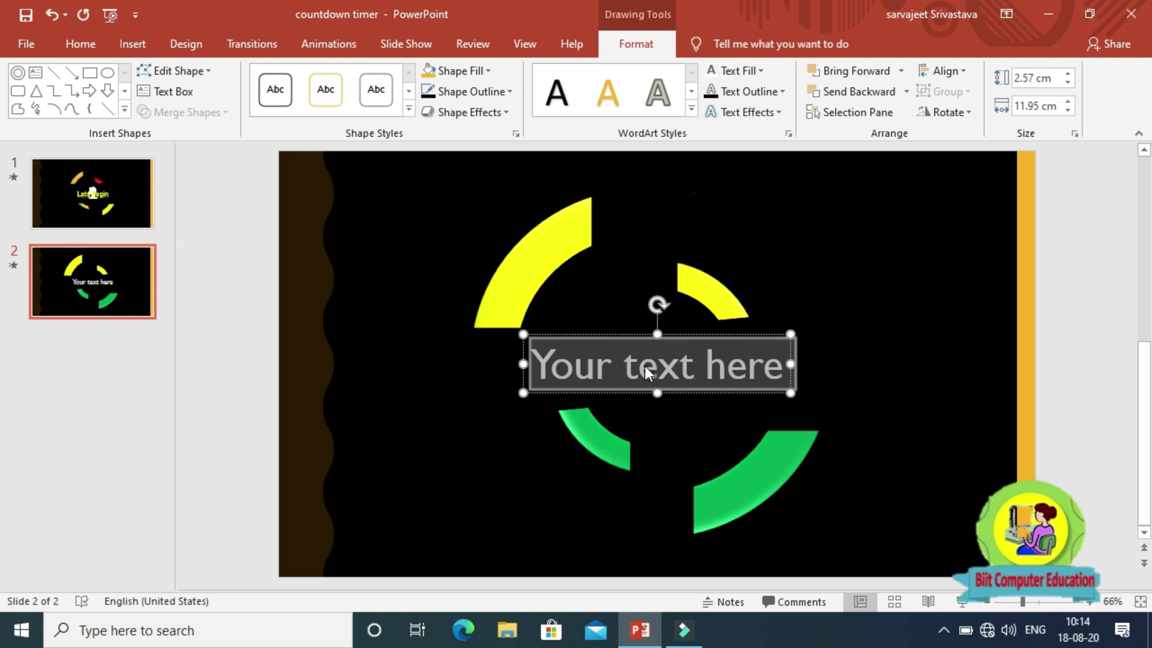
pyautogui.press('Delete')
pyautogui.write('I')
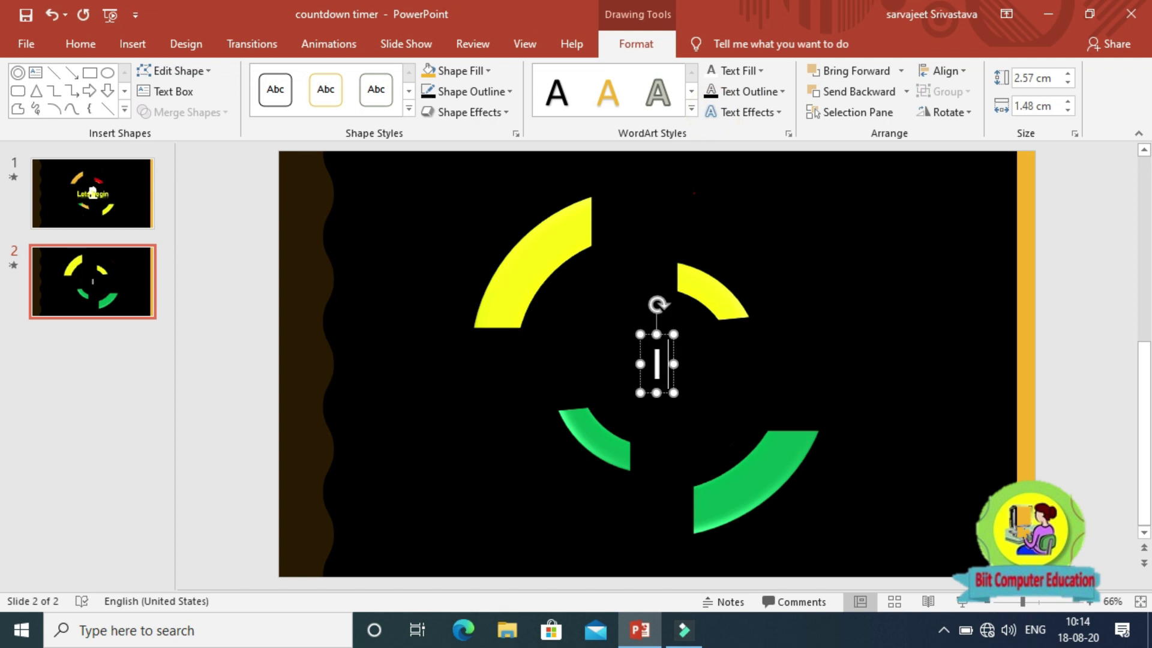
pyautogui.press('BackSpace')
pyautogui.write('1')
pyautogui.doubleClick(668, 367)
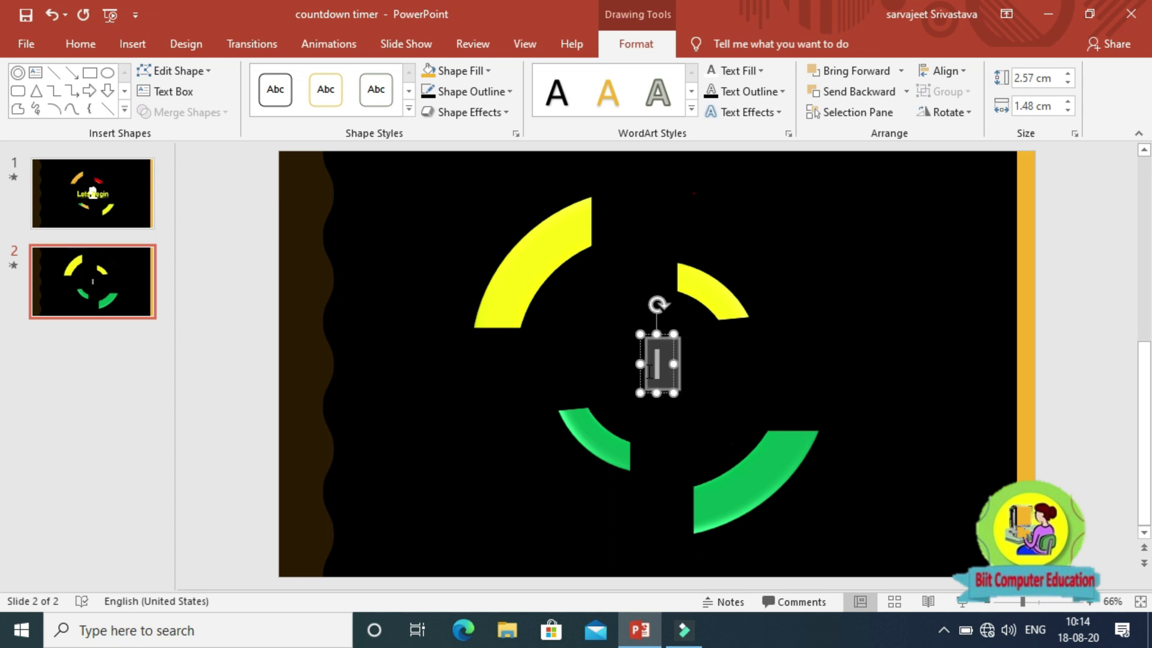
# - Set the centre 1 in Arial Black, reshape its box taller and narrower, and enlarge it to 115 pt
pyautogui.click(66, 46)
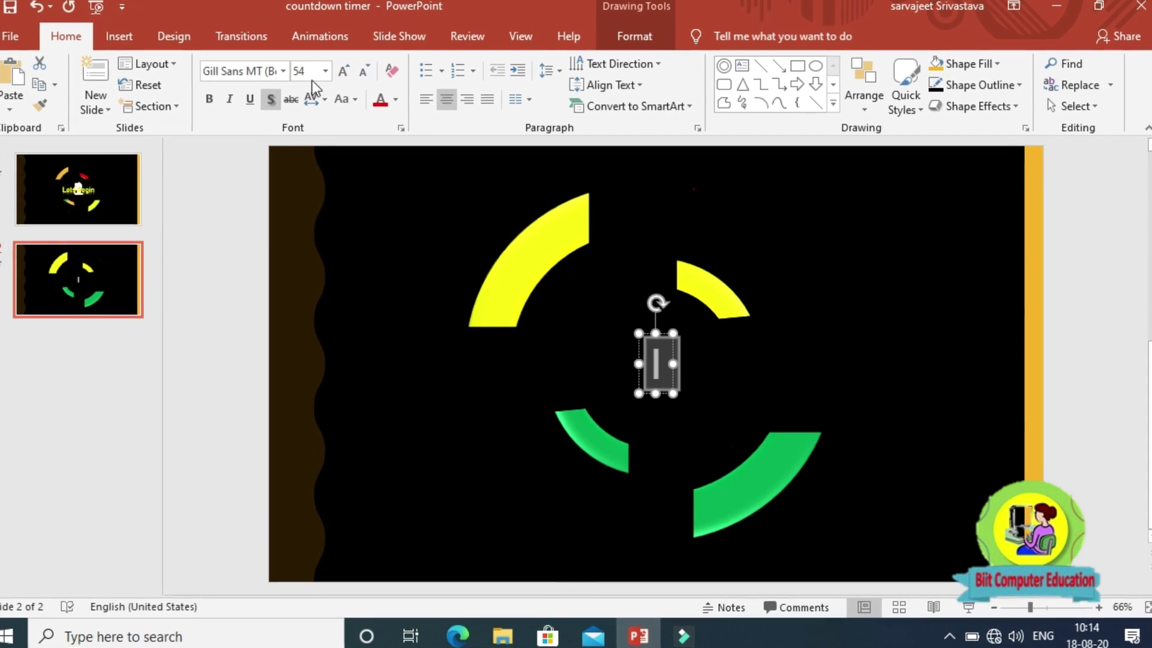
pyautogui.click(279, 68)
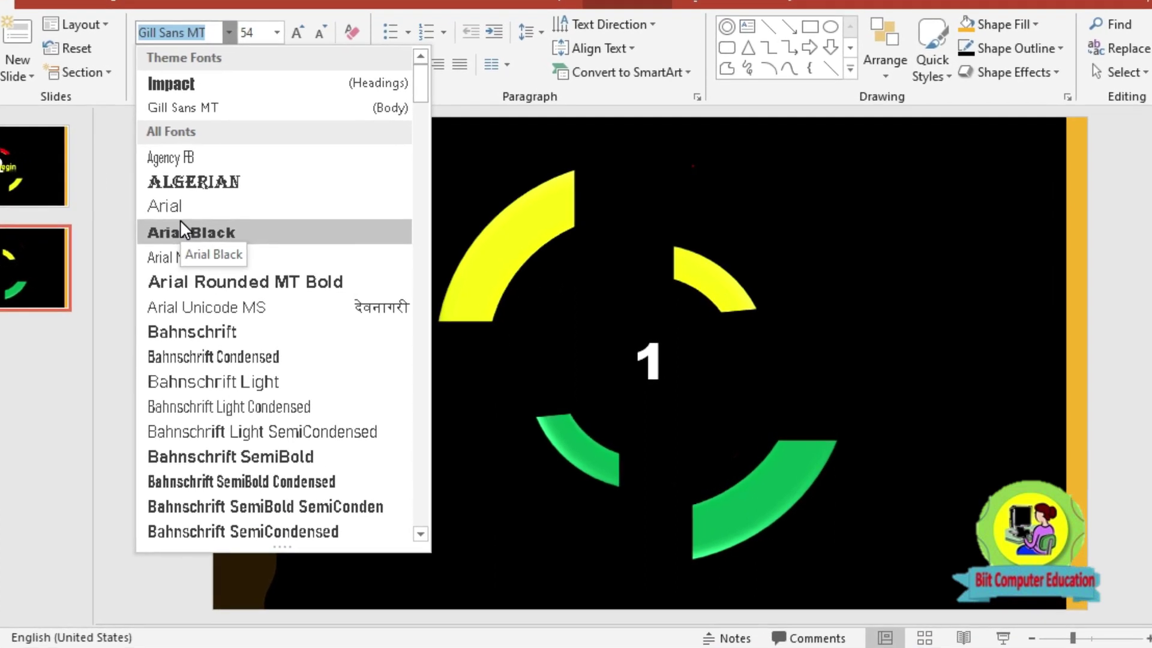
pyautogui.click(177, 234)
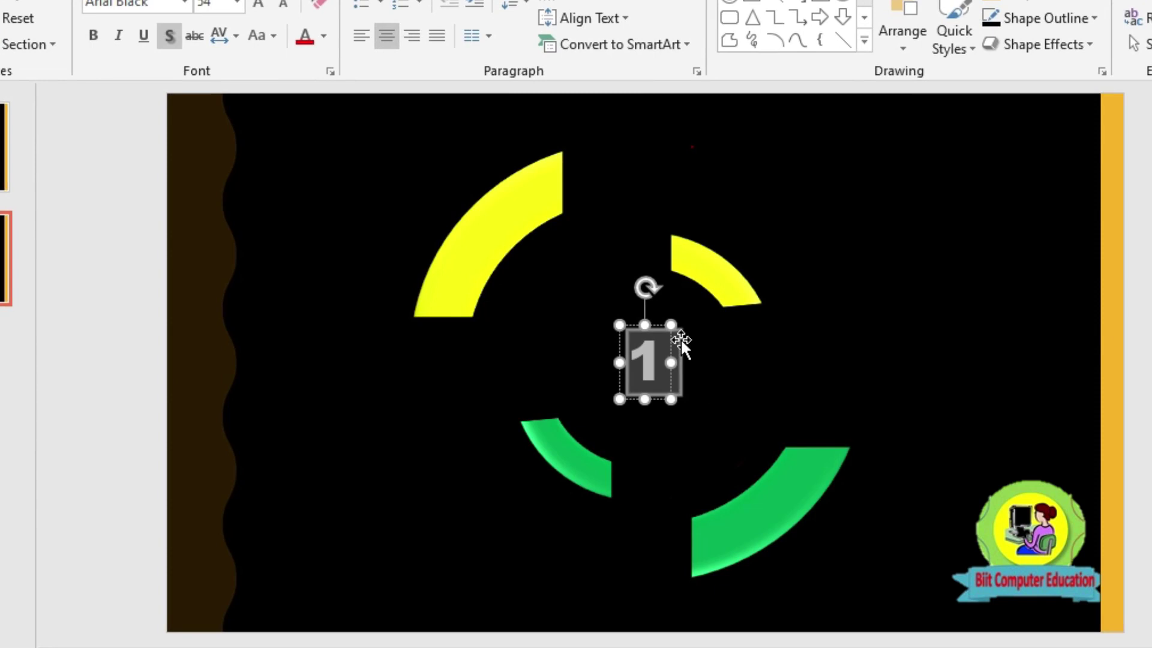
pyautogui.moveTo(671, 324); pyautogui.dragTo(673, 315)
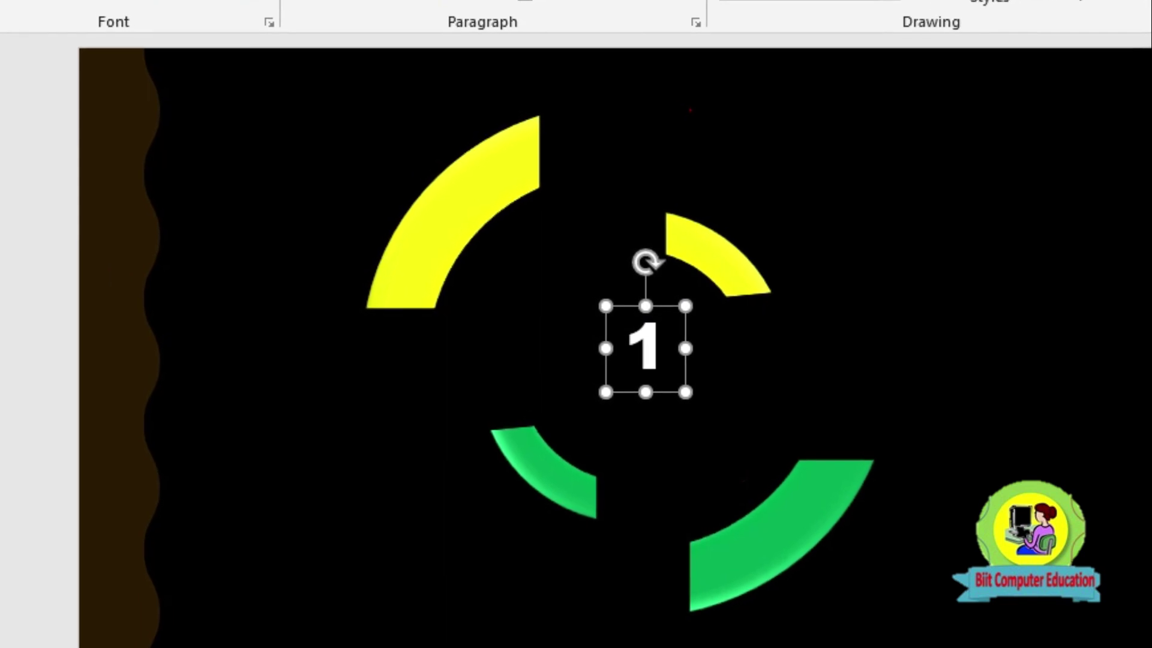
pyautogui.hotkey('ctrl', ']')
pyautogui.hotkey('ctrl', ']')
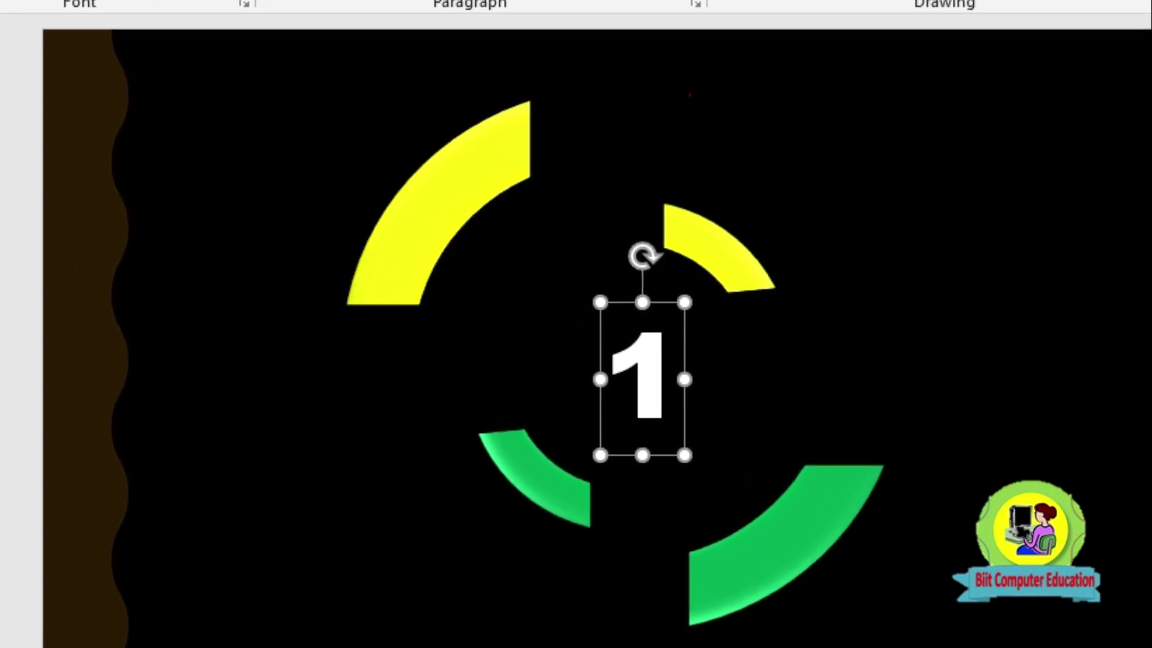
pyautogui.hotkey('ctrl', ']')
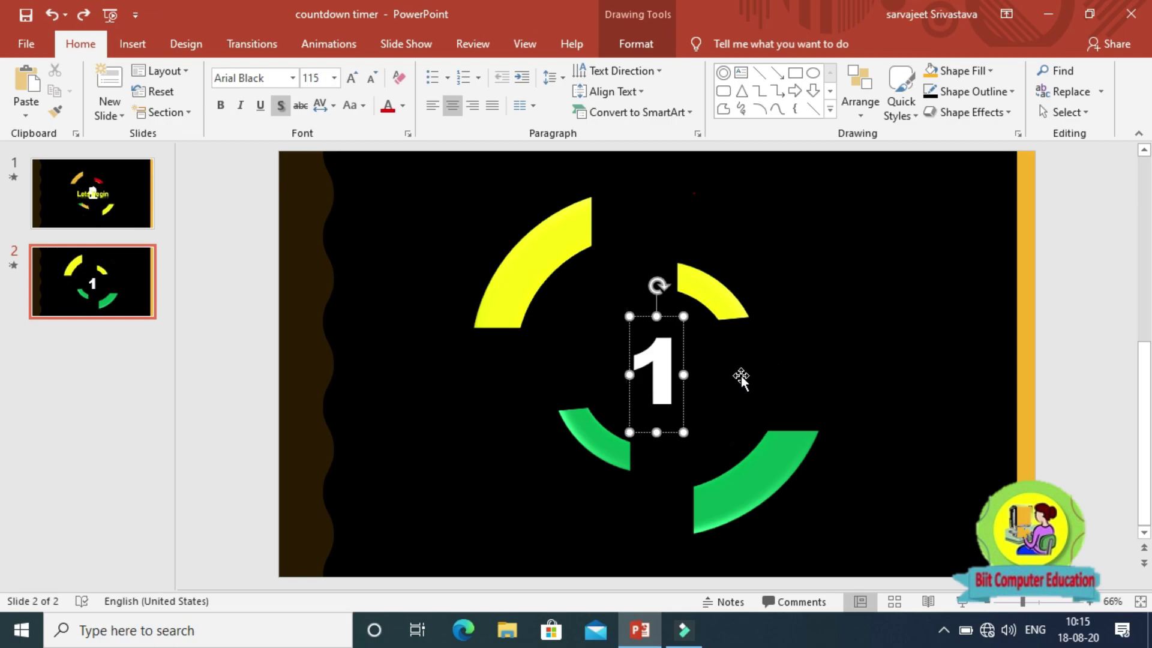
pyautogui.click(744, 366)
# - Copy the 1 text box several times and spread the duplicates around the ring
pyautogui.click(660, 363)
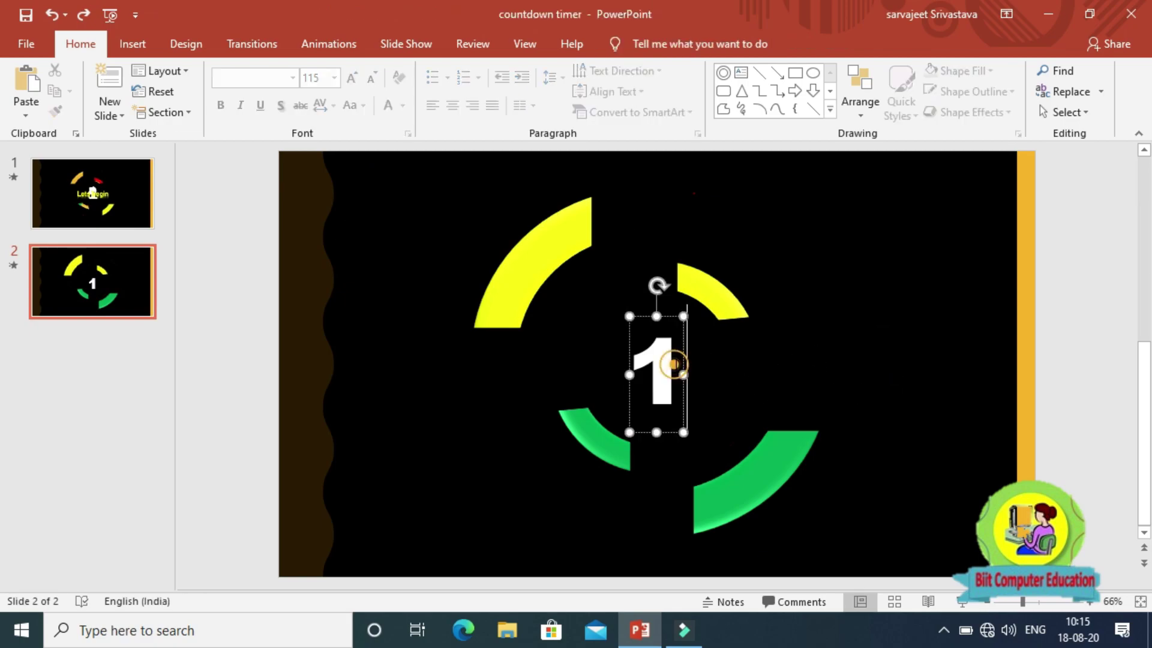
pyautogui.click(642, 319)
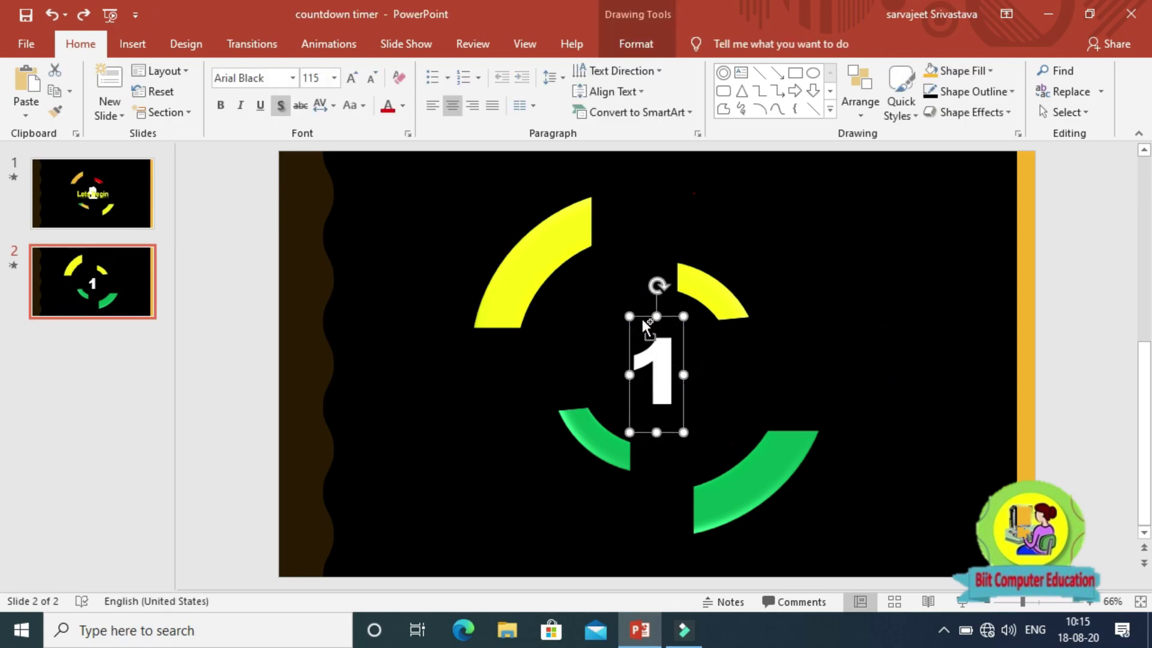
pyautogui.hotkey('ctrl', 'c')
pyautogui.hotkey('ctrl', 'v')
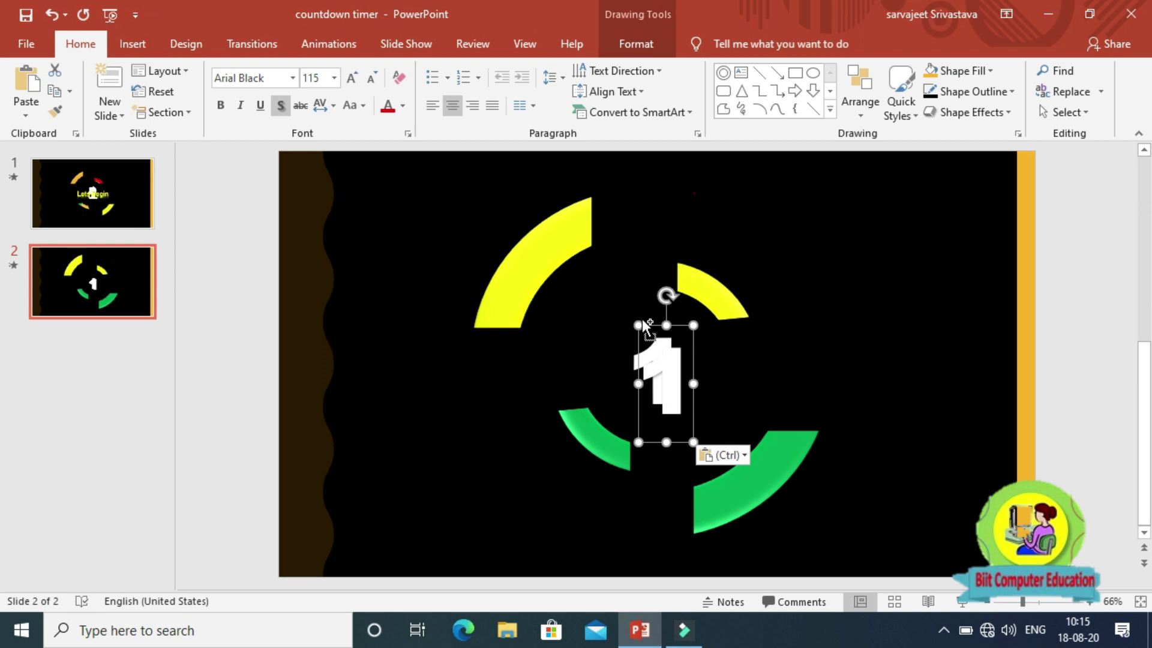
pyautogui.hotkey('ctrl', 'v')
pyautogui.hotkey('ctrl', 'v')
pyautogui.hotkey('ctrl', 'v')
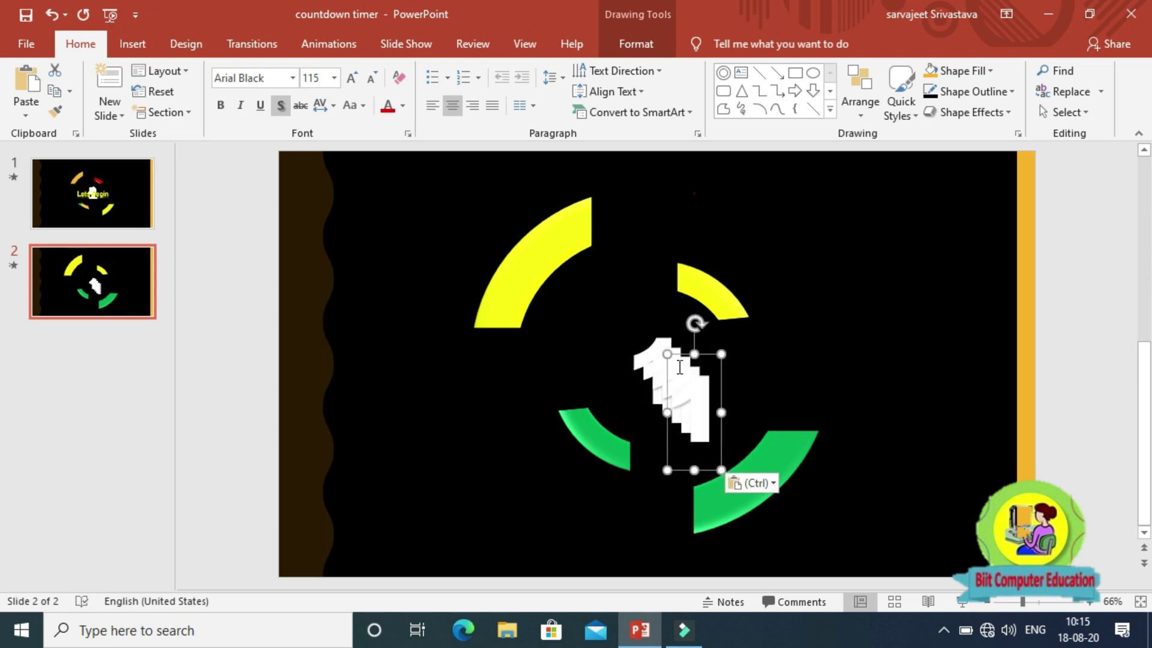
pyautogui.moveTo(679, 368); pyautogui.dragTo(840, 317)
pyautogui.click(696, 402)
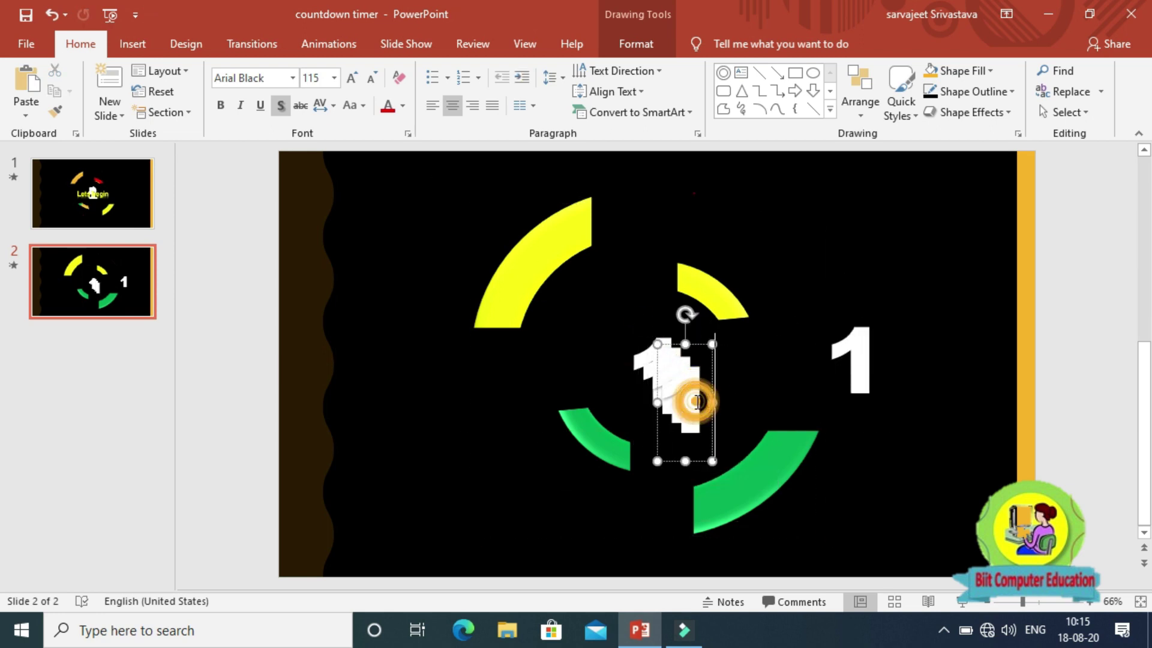
pyautogui.moveTo(672, 353); pyautogui.dragTo(466, 354)
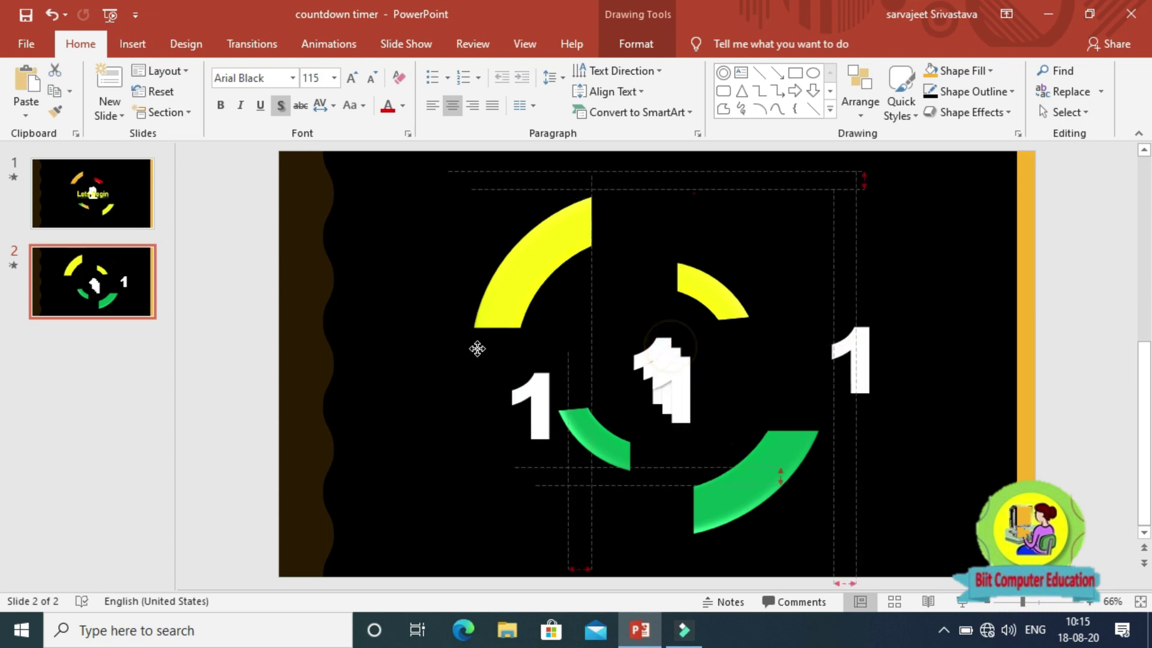
pyautogui.click(665, 379)
pyautogui.moveTo(664, 338)
pyautogui.mouseDown()
pyautogui.moveTo(414, 312)
pyautogui.moveTo(387, 450)
pyautogui.mouseUp()
pyautogui.click(656, 366)
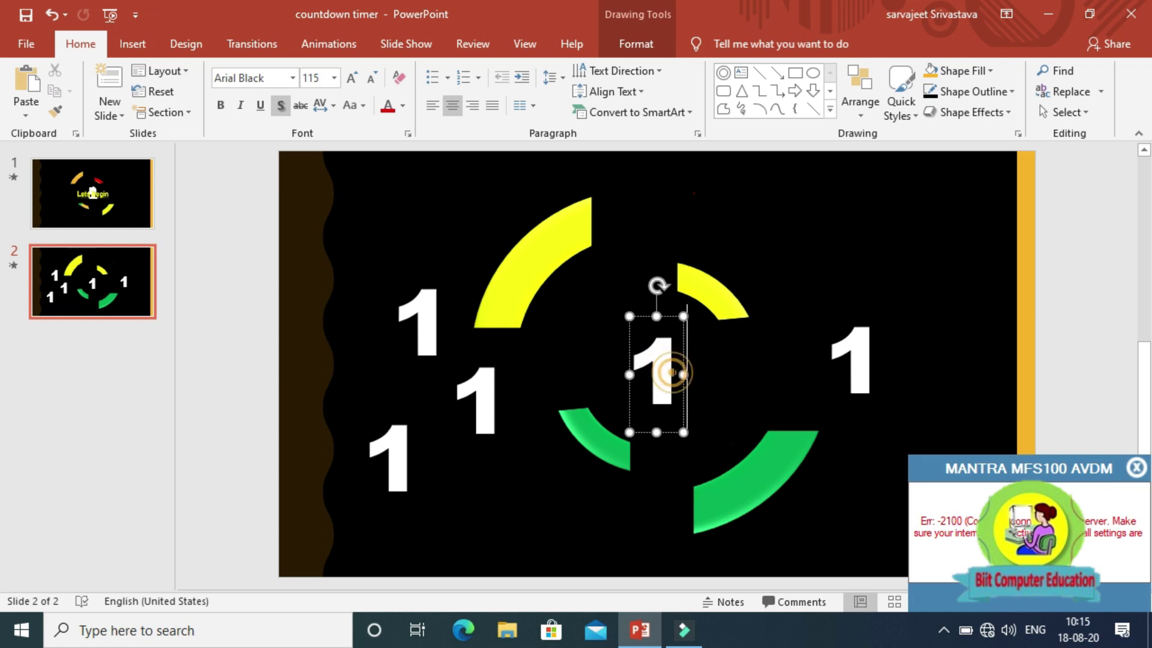
# - Change one copied numeral to 2, leaving the 5 at the centre
pyautogui.click(664, 369)
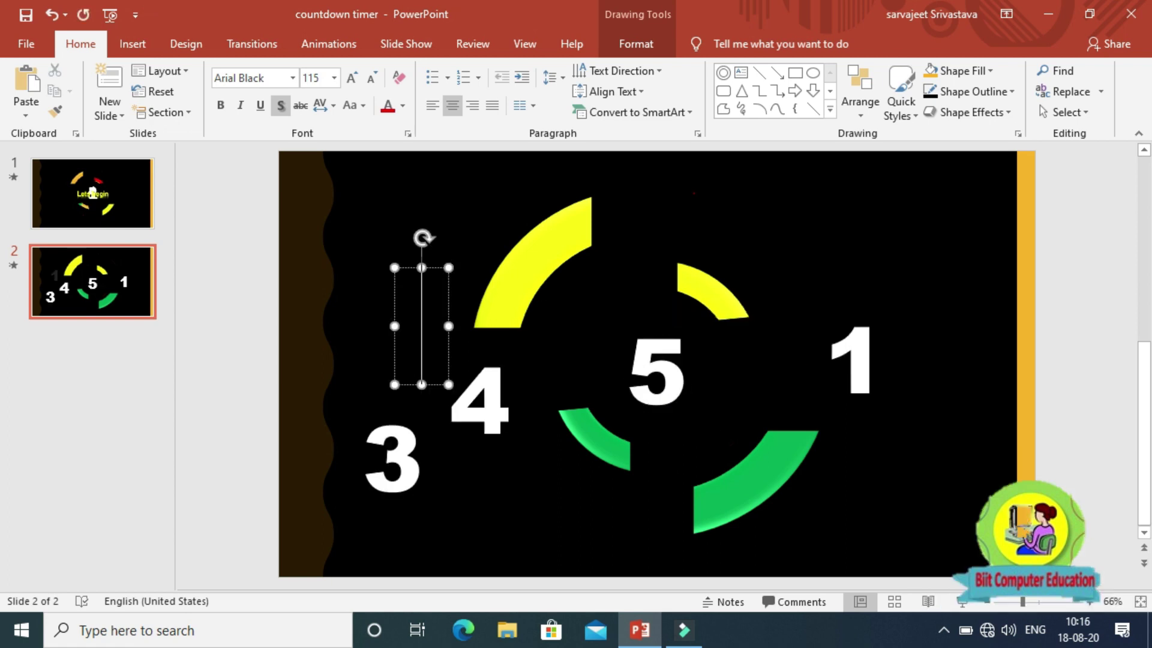
pyautogui.write('2')
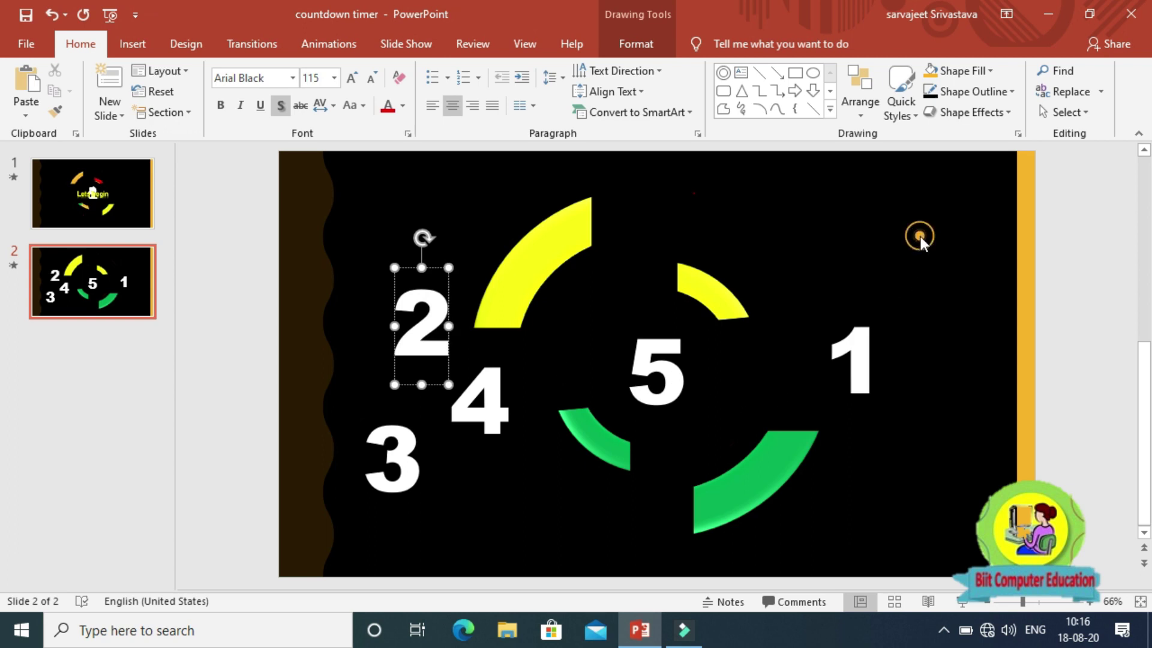
pyautogui.click(919, 237)
pyautogui.click(661, 368)
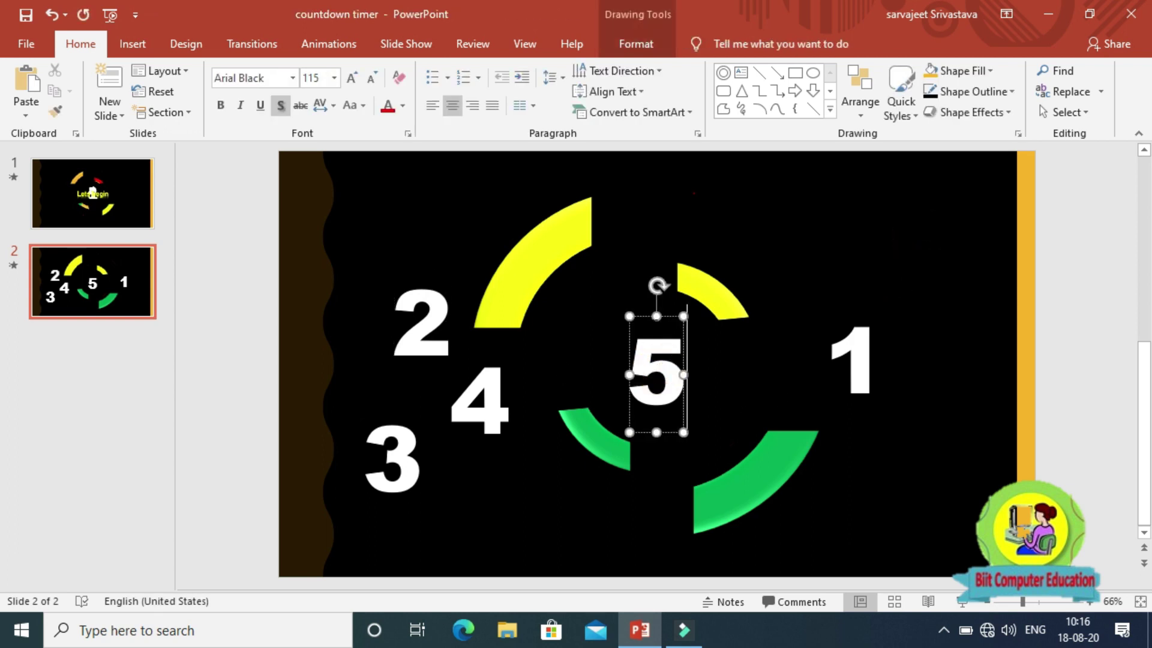
# - Give the centre 5 an Appear entrance starting With Previous
pyautogui.click(639, 318)
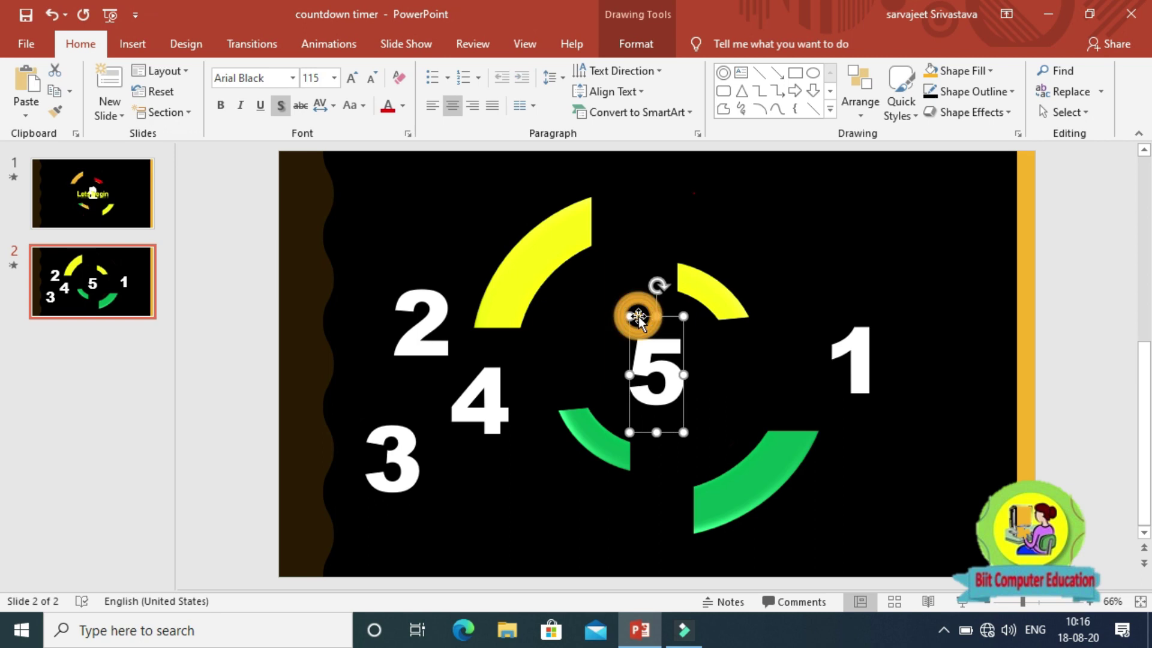
pyautogui.click(319, 43)
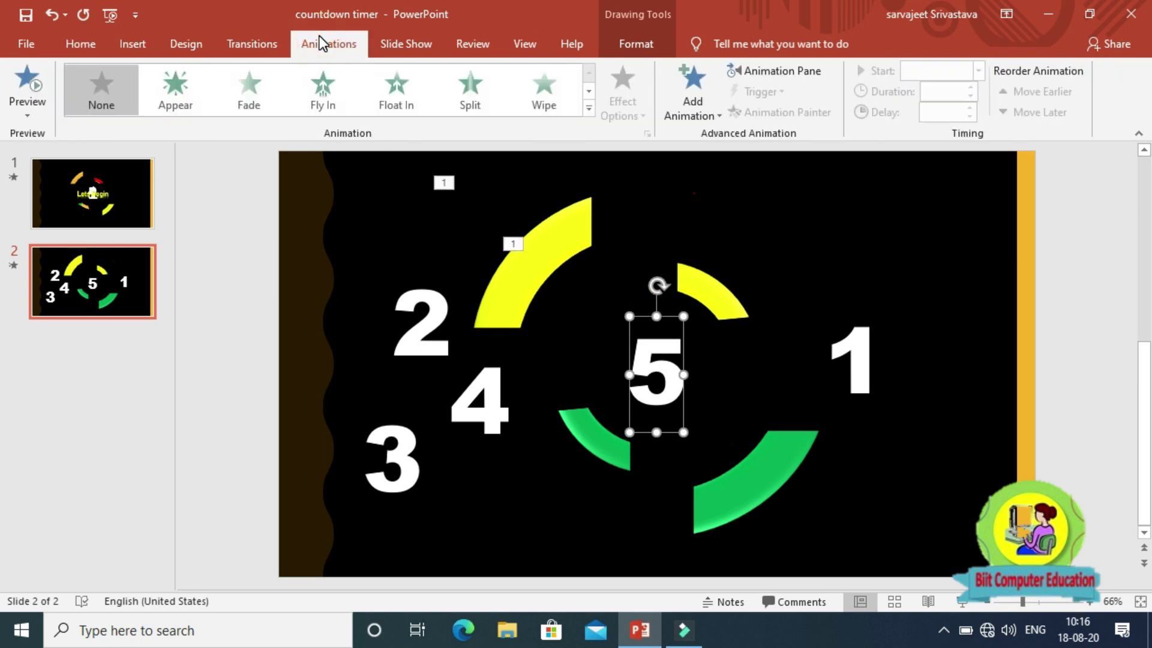
pyautogui.click(179, 104)
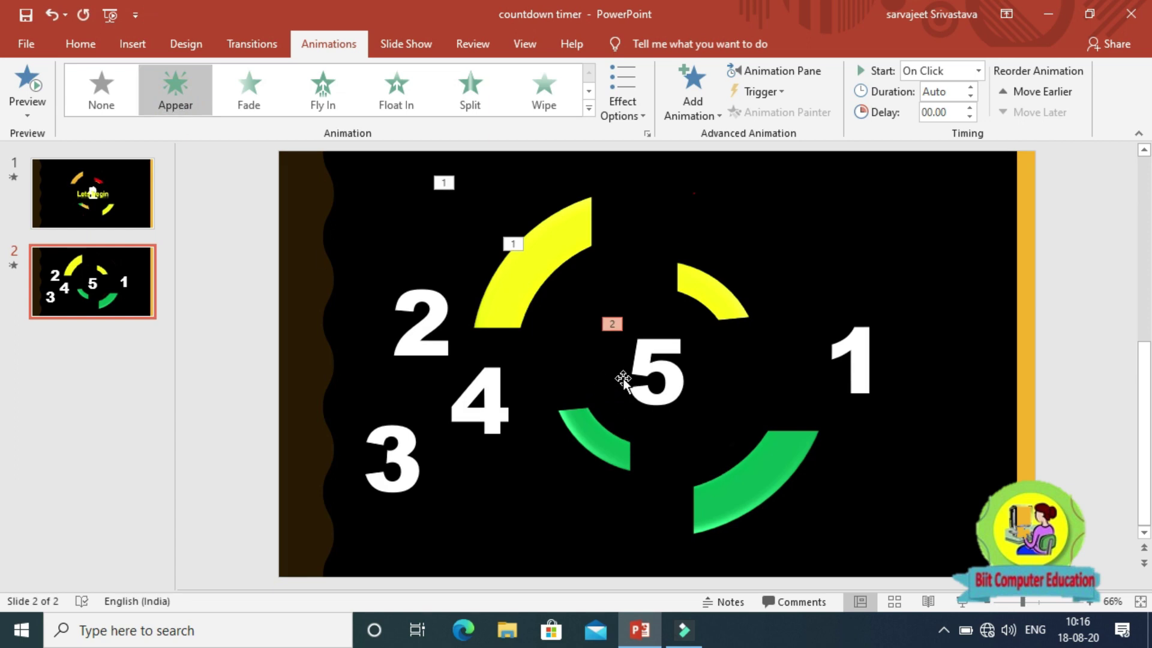
pyautogui.click(983, 71)
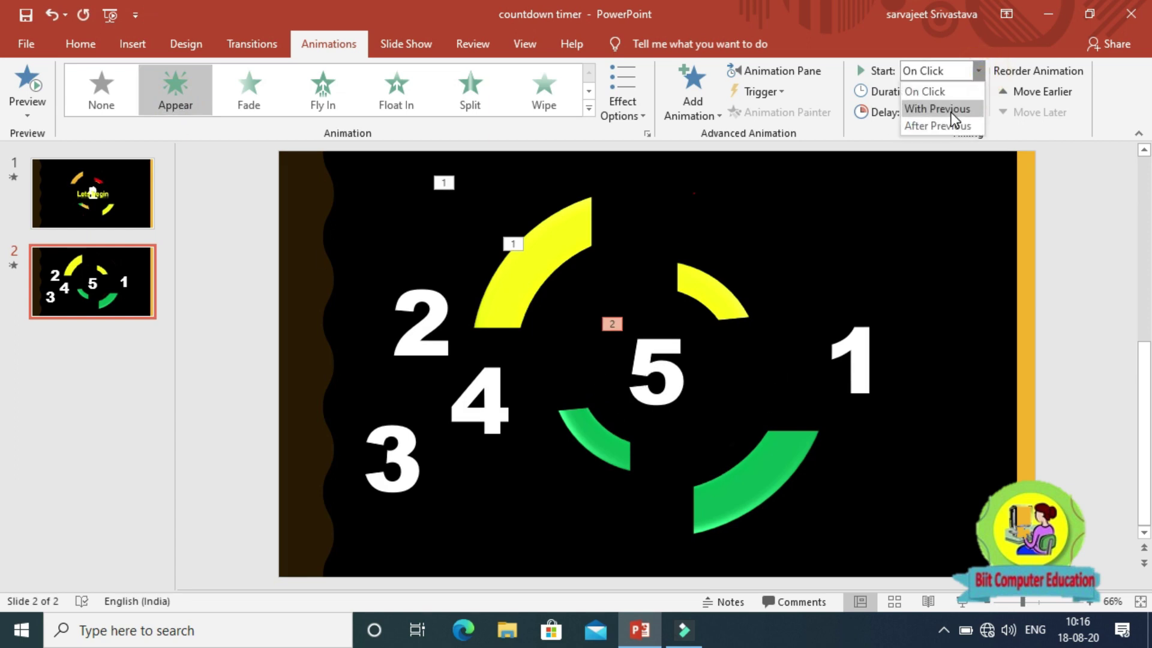
pyautogui.click(951, 109)
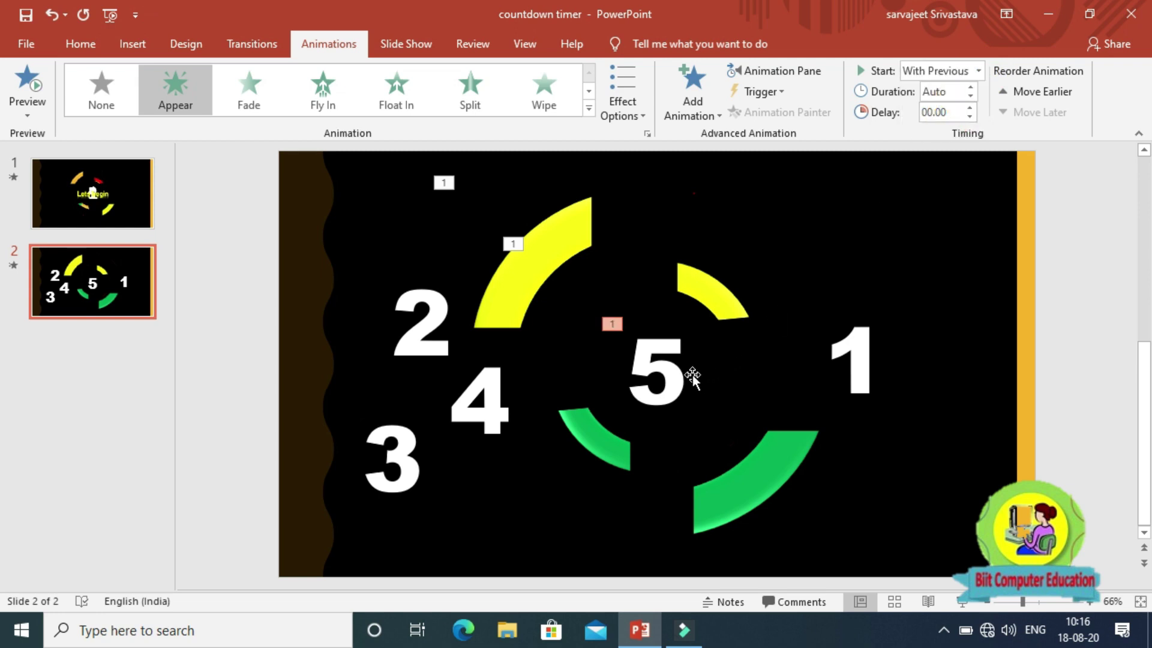
# - Add a Disappear exit to the 5, also With Previous, and show the Animation Pane
pyautogui.click(714, 114)
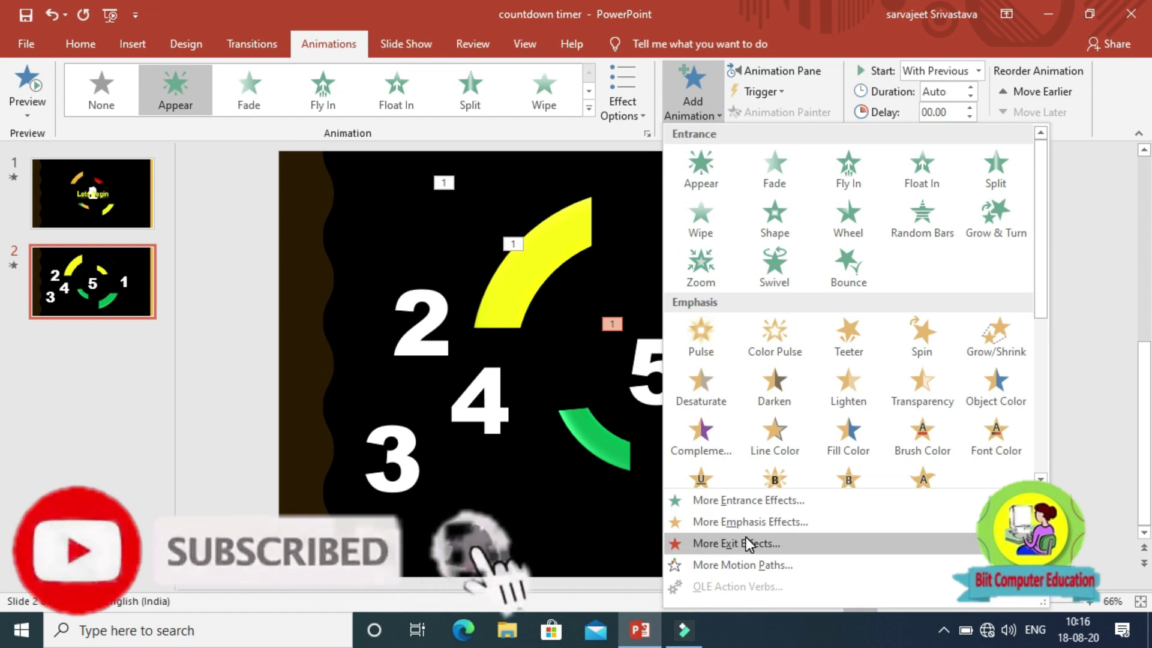
pyautogui.scroll(-5, 730, 431)
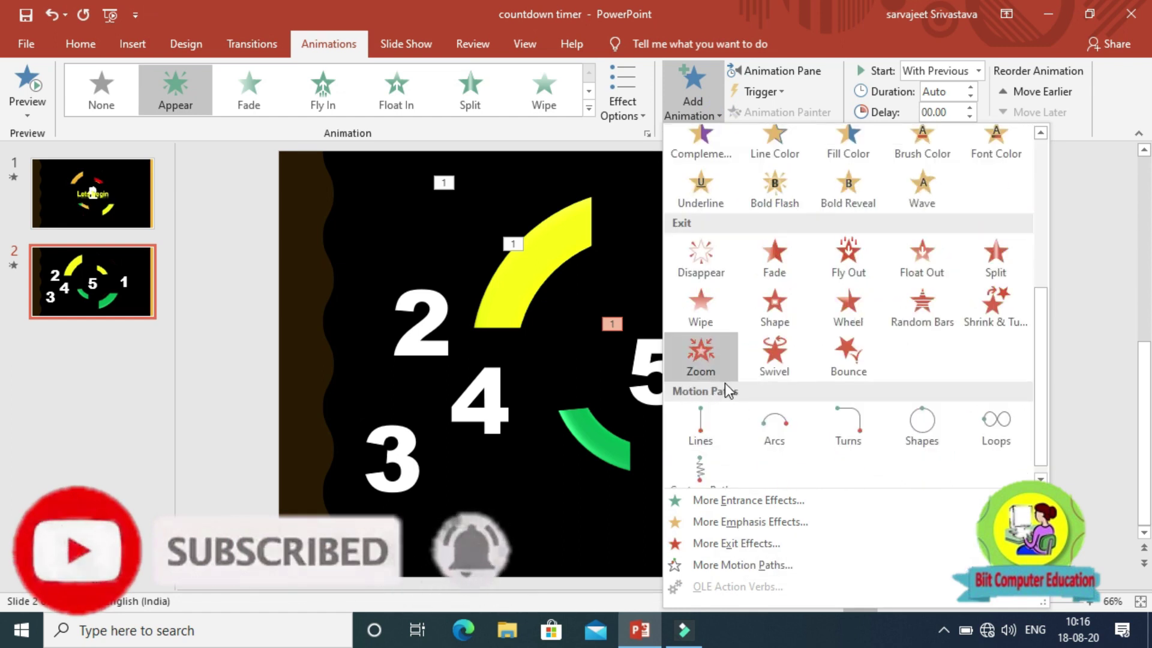
pyautogui.scroll(-1, 738, 414)
pyautogui.click(719, 257)
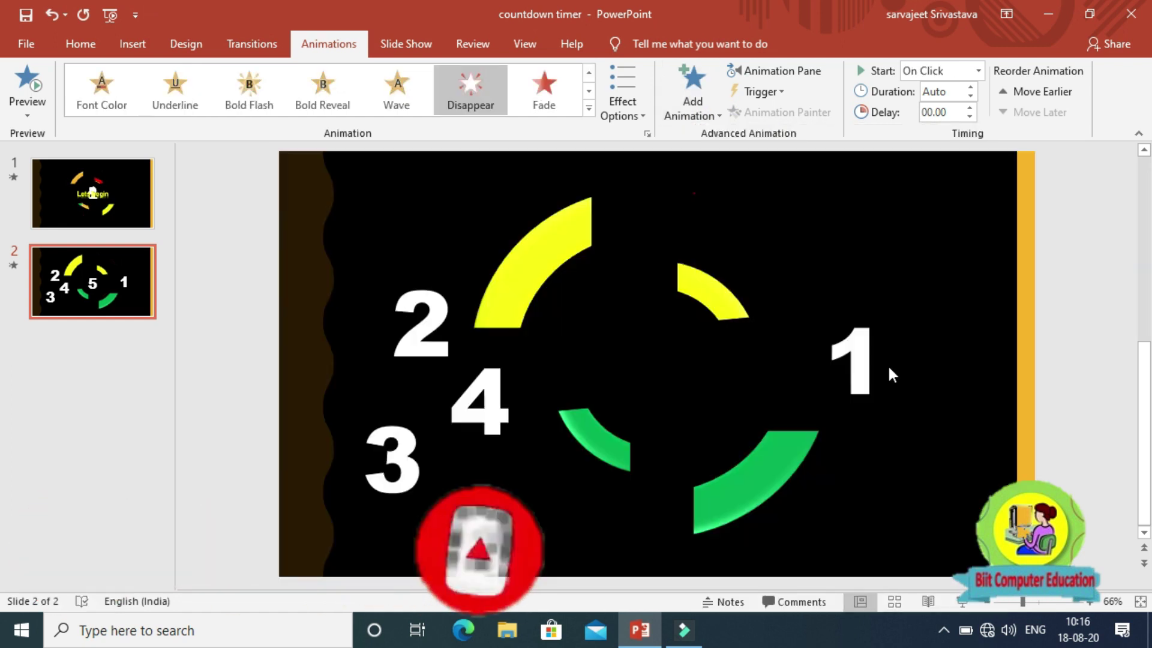
pyautogui.click(978, 71)
pyautogui.click(964, 111)
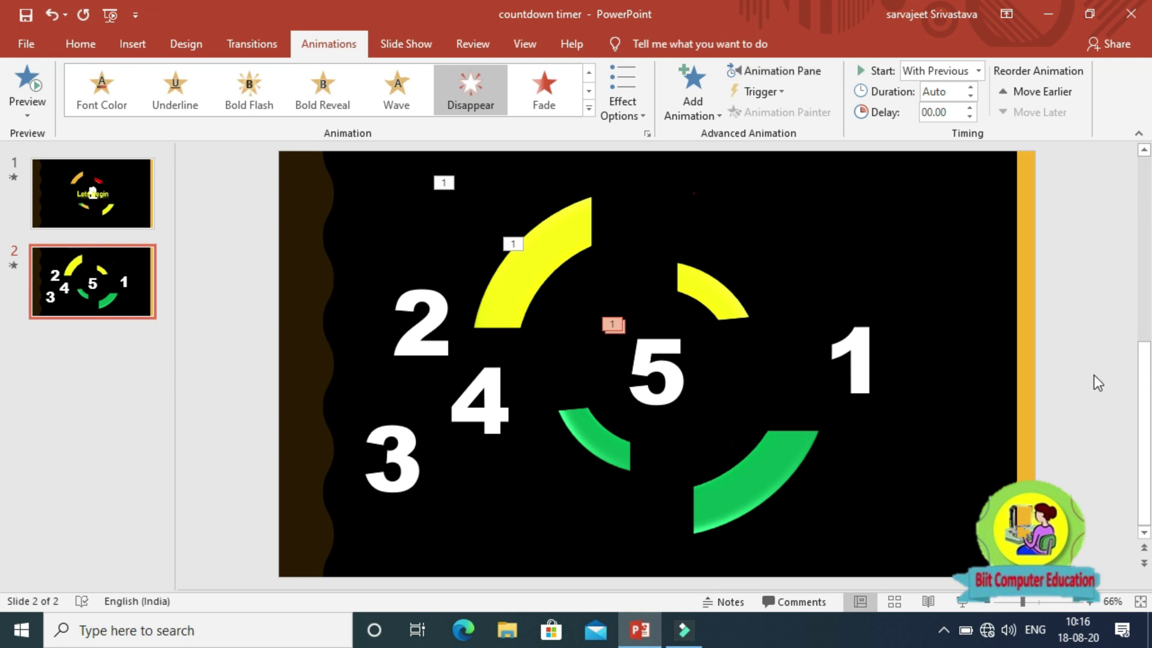
pyautogui.click(766, 71)
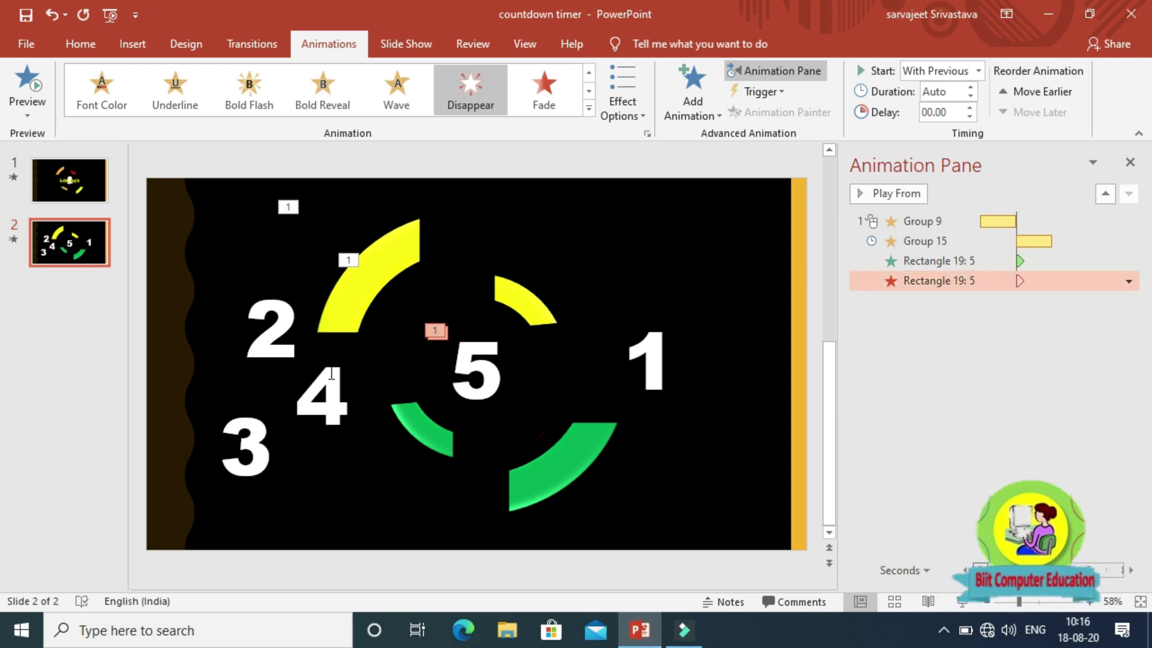
# - Center the 4 over the 5 with an Appear entrance, With Previous, delayed 0.5 seconds
pyautogui.click(325, 403)
pyautogui.moveTo(331, 349); pyautogui.dragTo(483, 328)
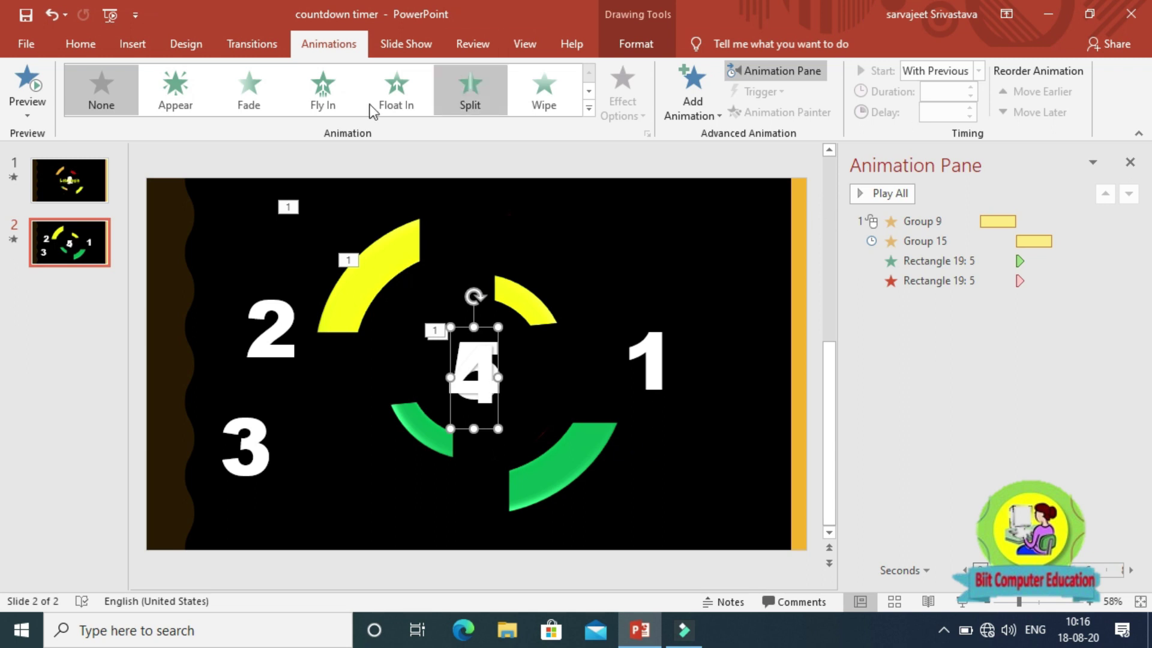
pyautogui.click(179, 104)
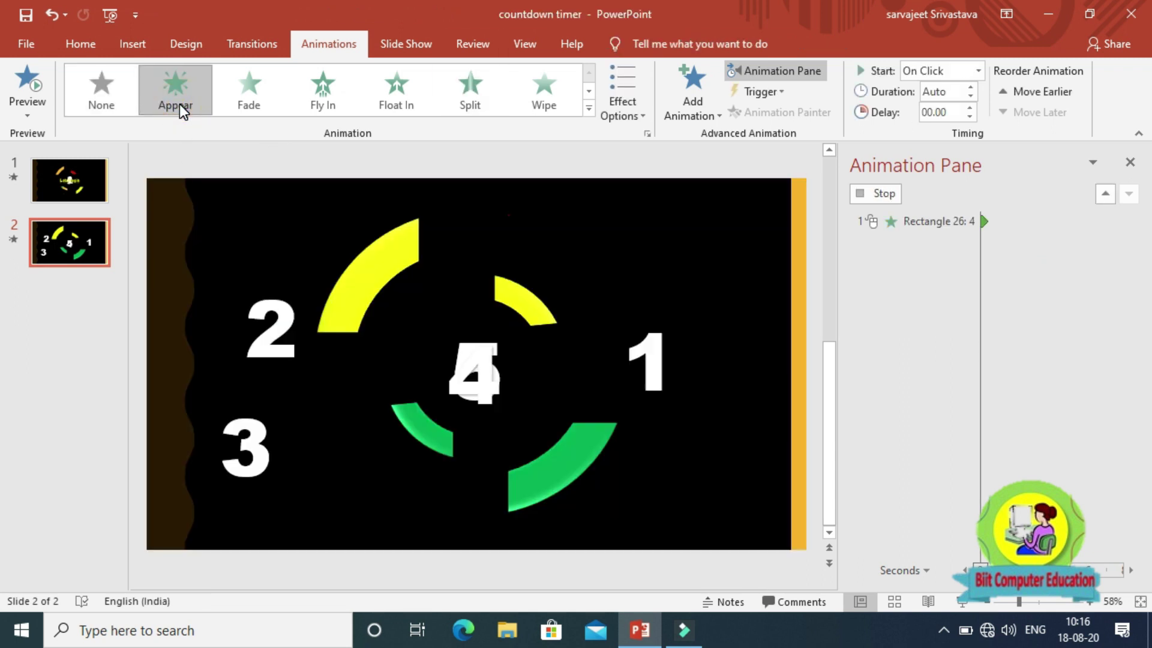
pyautogui.click(973, 73)
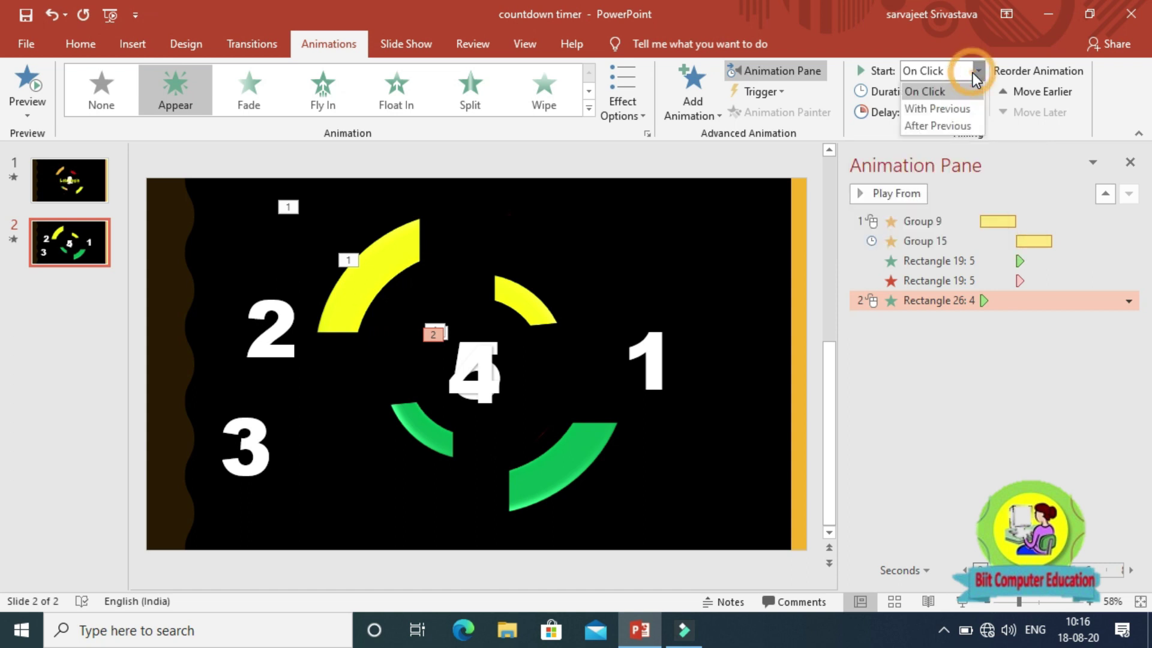
pyautogui.click(957, 108)
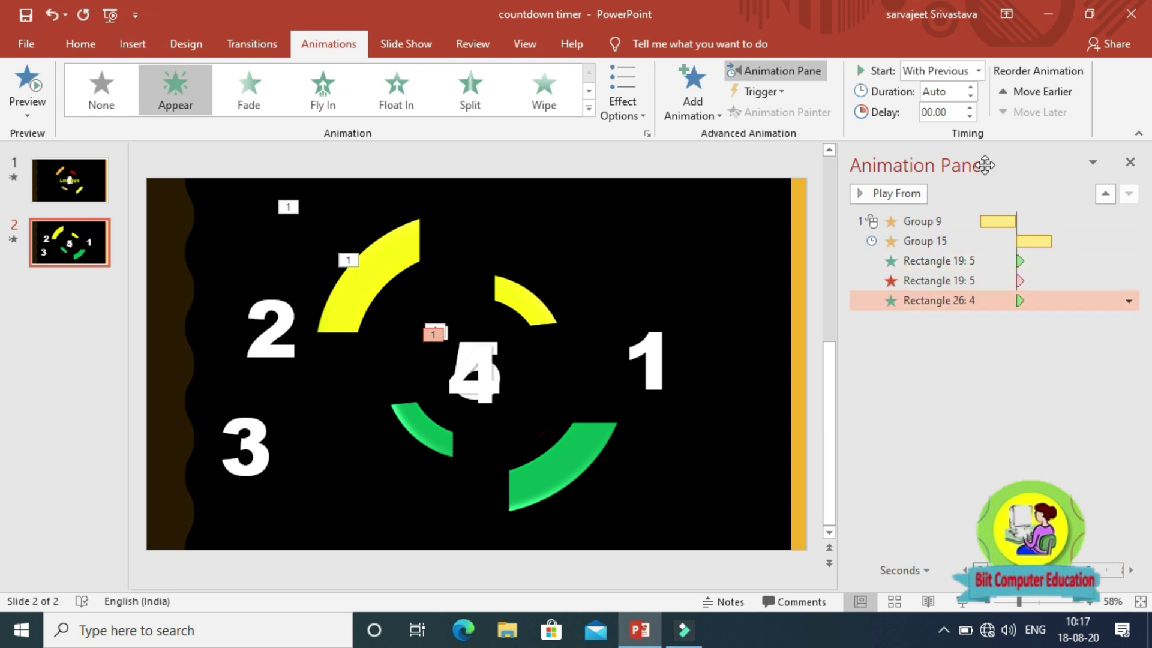
pyautogui.click(957, 111)
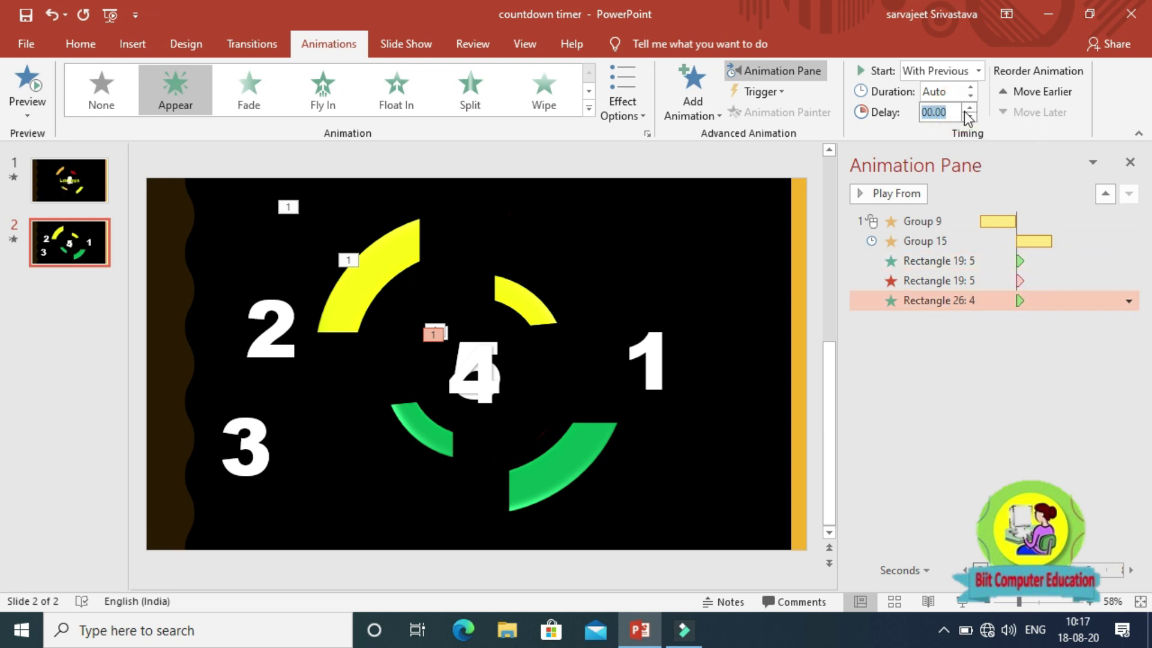
pyautogui.doubleClick(971, 108)
pyautogui.click(240, 455)
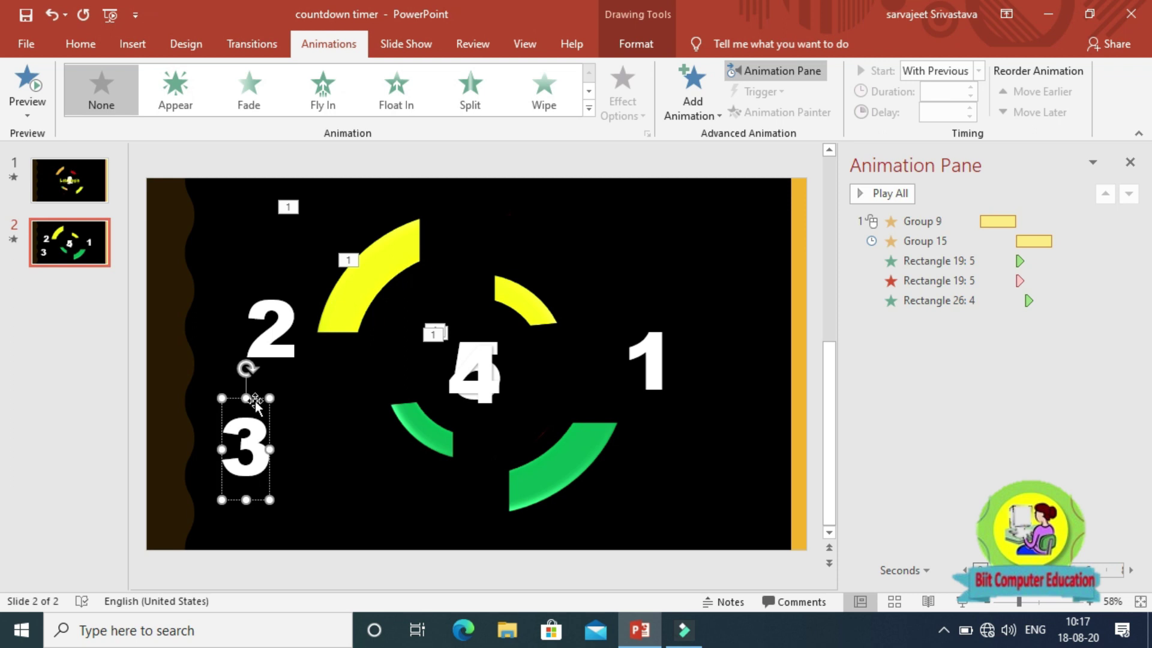
# - Stack the 3 over the 4 with an Appear entrance pushed later to 2.8 seconds
pyautogui.moveTo(255, 401)
pyautogui.mouseDown()
pyautogui.moveTo(456, 381)
pyautogui.moveTo(487, 332)
pyautogui.mouseUp()
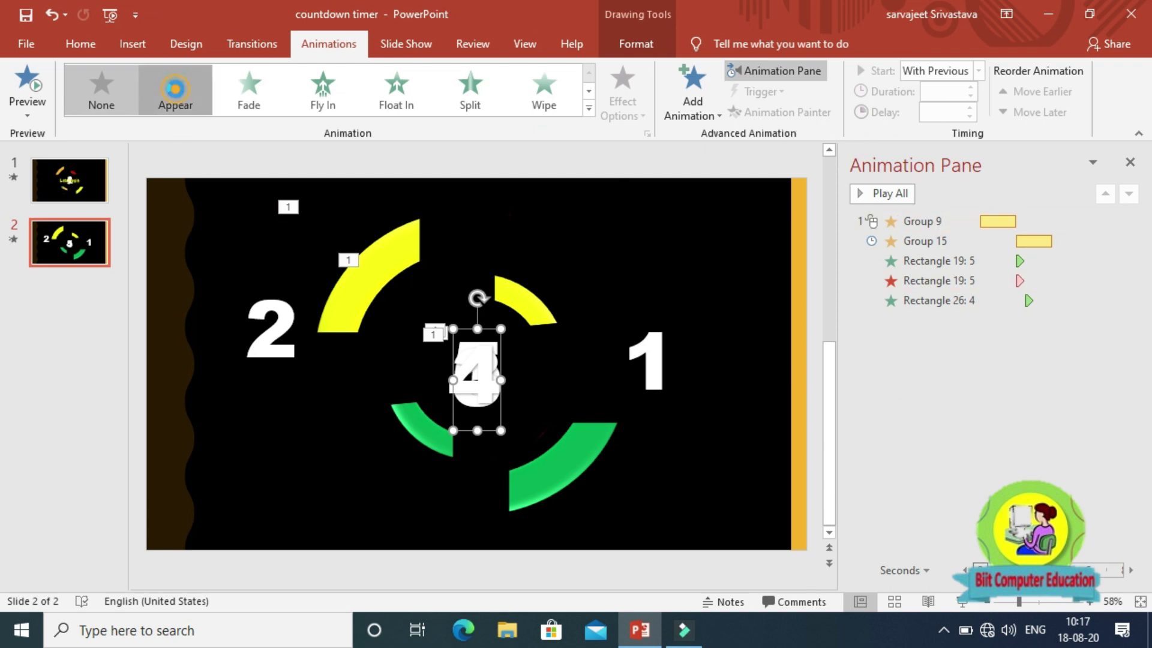
pyautogui.click(176, 89)
pyautogui.click(483, 381)
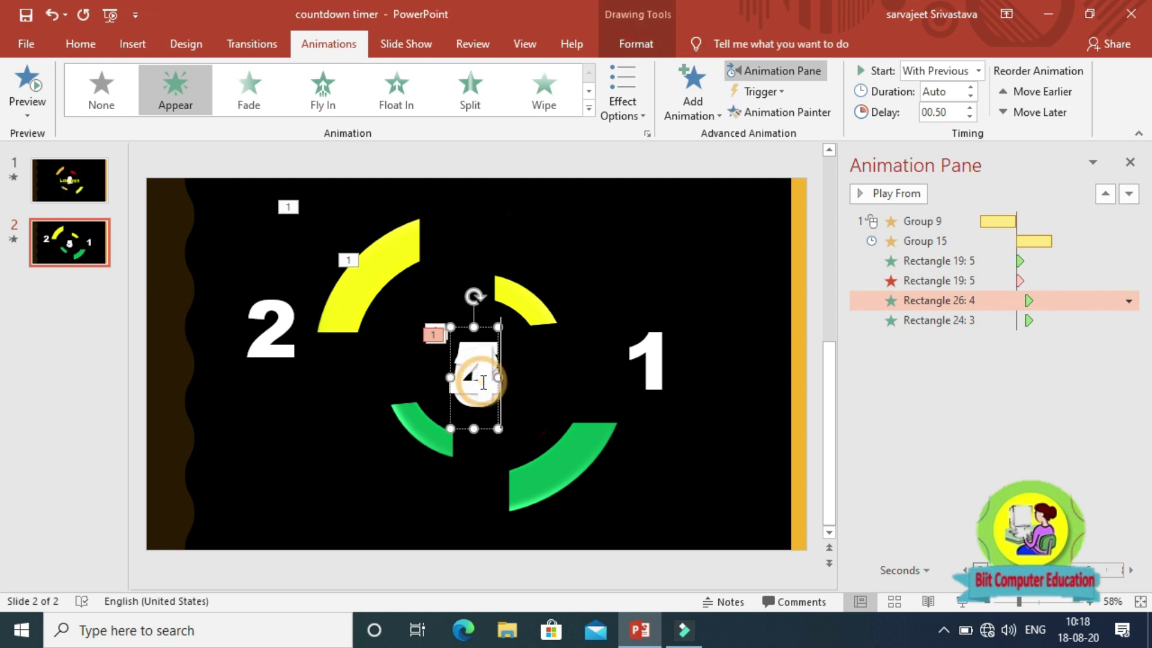
pyautogui.click(1030, 321)
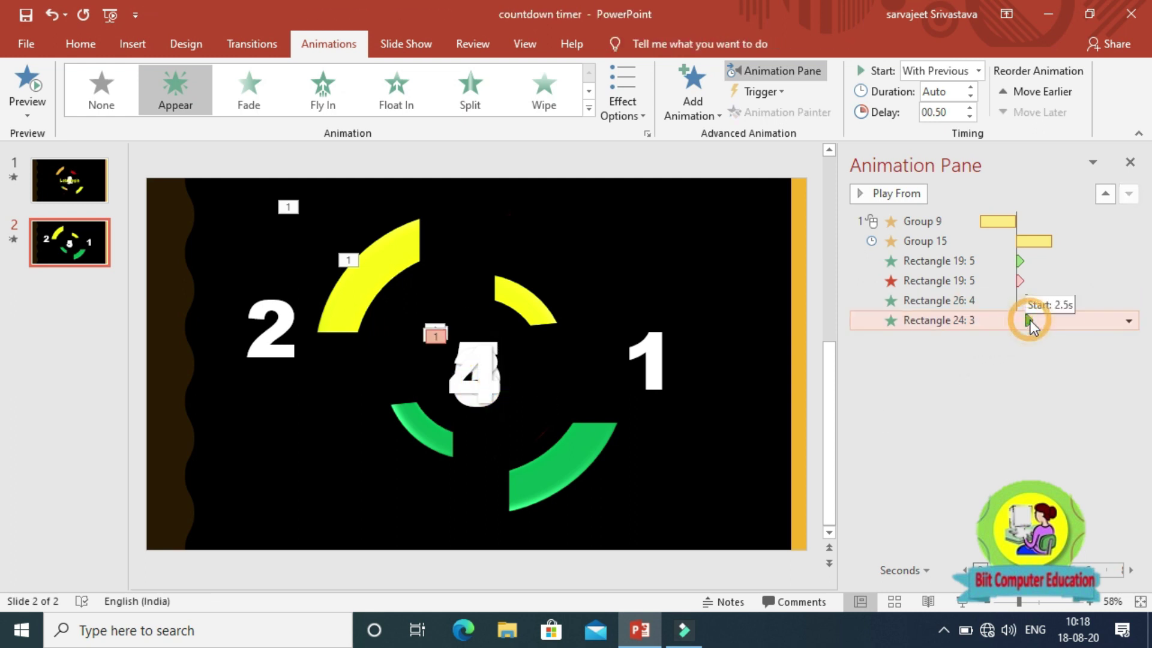
pyautogui.moveTo(1027, 321)
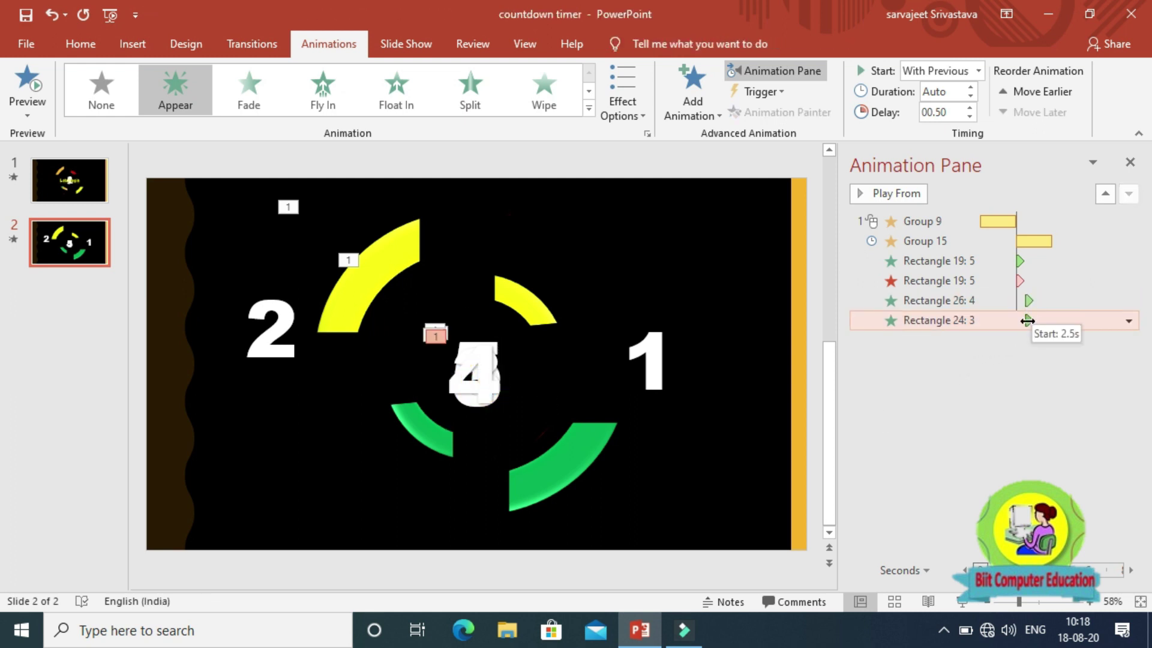
pyautogui.click(945, 111)
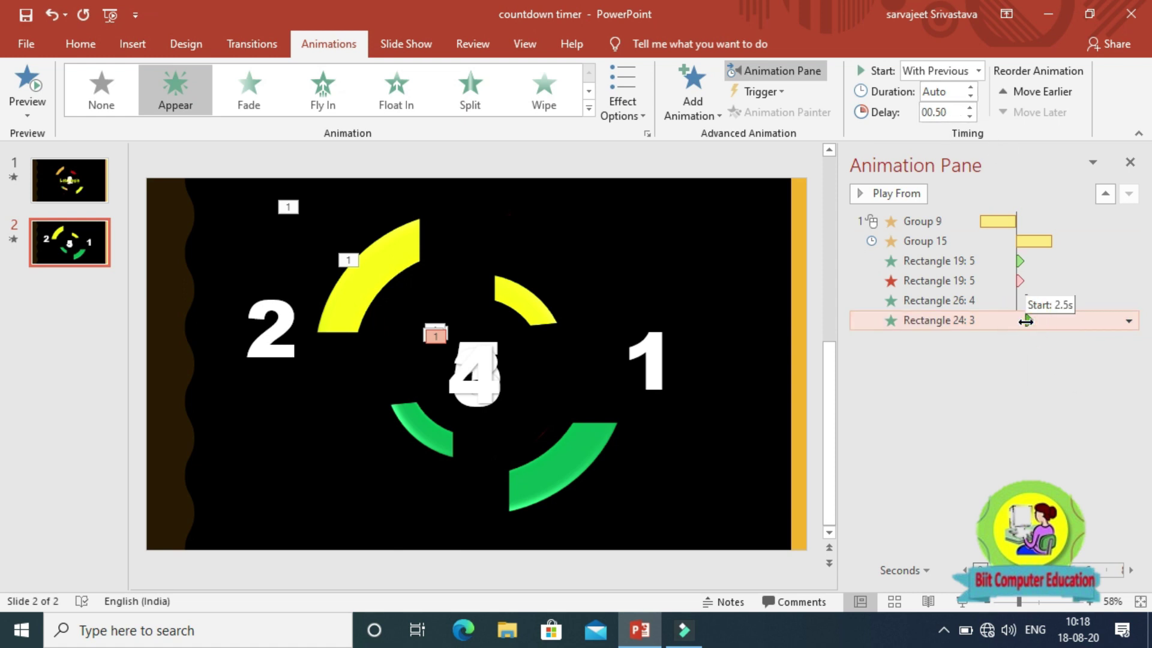
pyautogui.moveTo(1025, 322); pyautogui.dragTo(1032, 321)
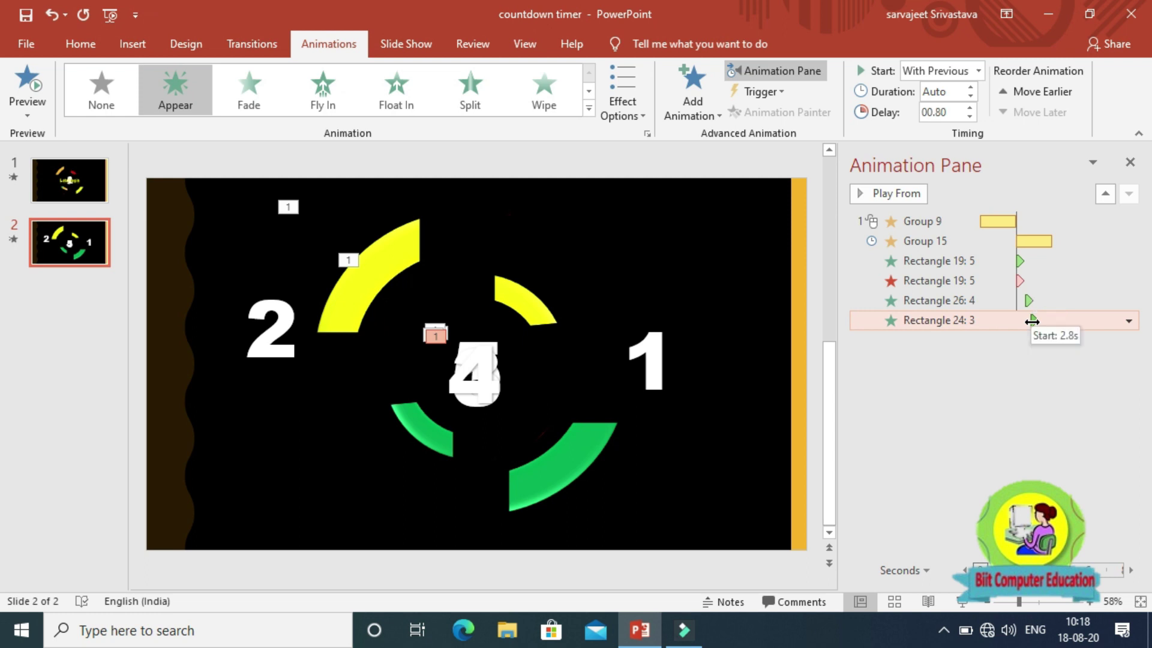
pyautogui.click(291, 354)
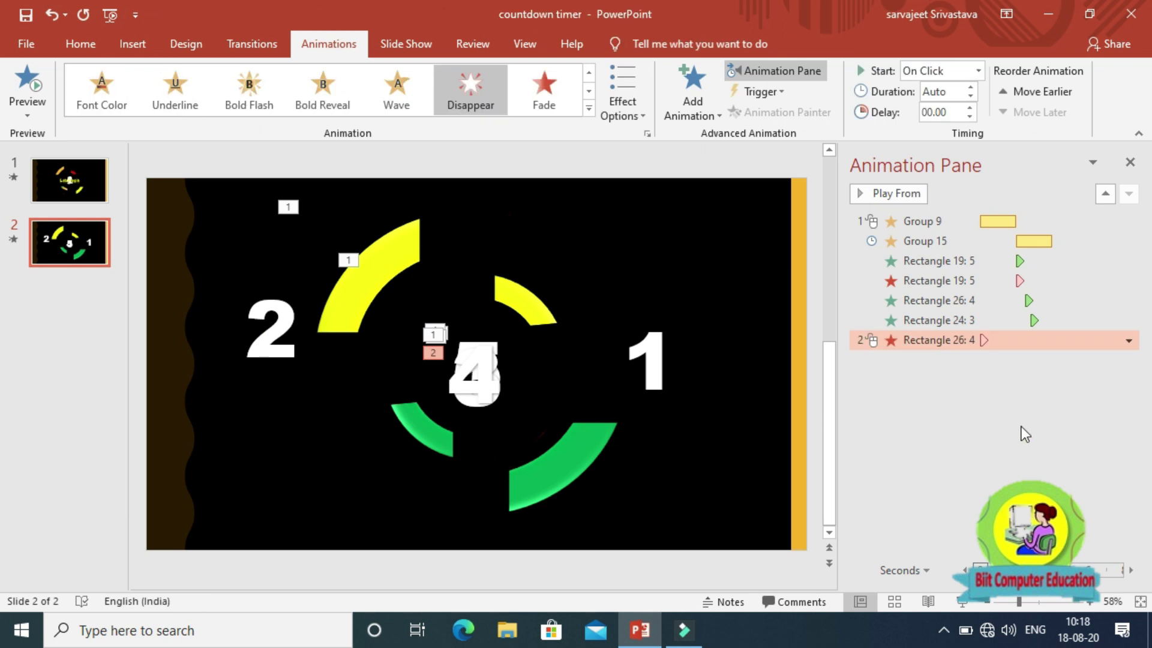
# - Start the 4's exit With Previous and push it later to 3.2 seconds
pyautogui.click(978, 71)
pyautogui.click(963, 105)
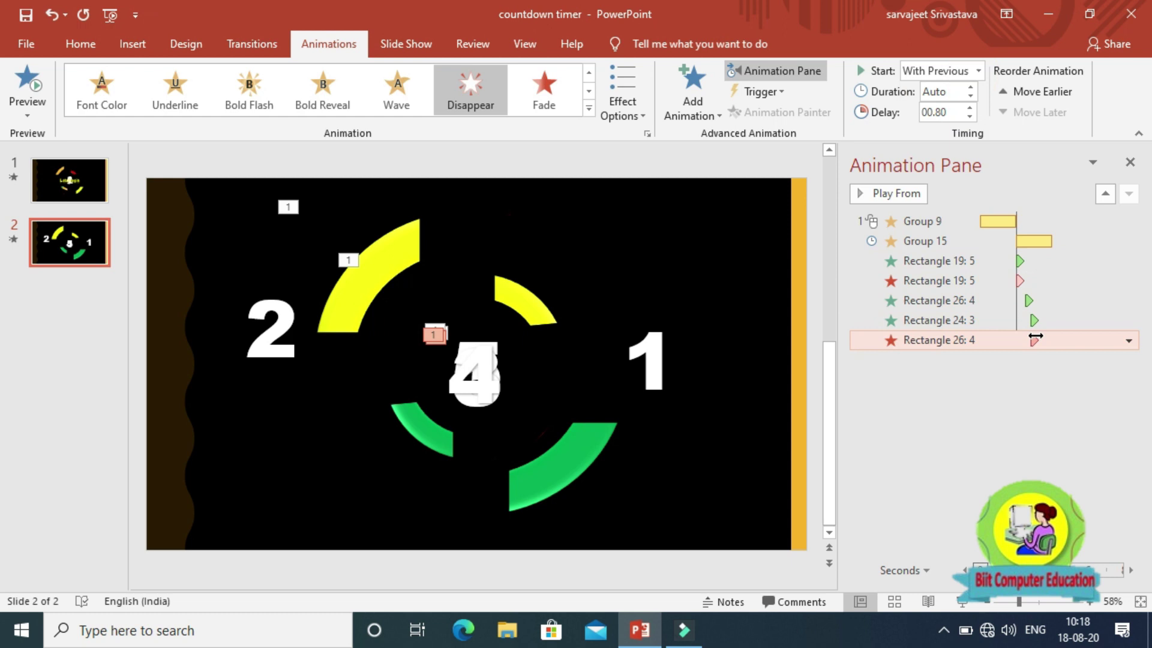
pyautogui.moveTo(1035, 339); pyautogui.dragTo(1043, 341)
pyautogui.moveTo(1043, 341); pyautogui.dragTo(1043, 341)
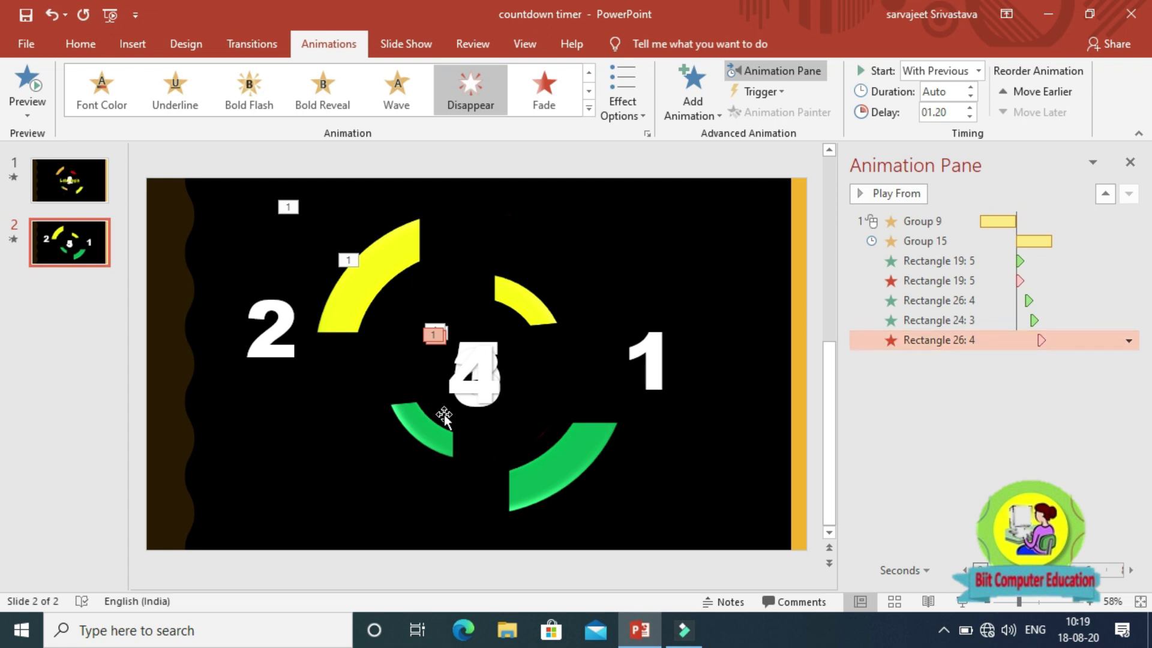
# - Add a Disappear exit to the 3, starting With Previous
pyautogui.click(526, 416)
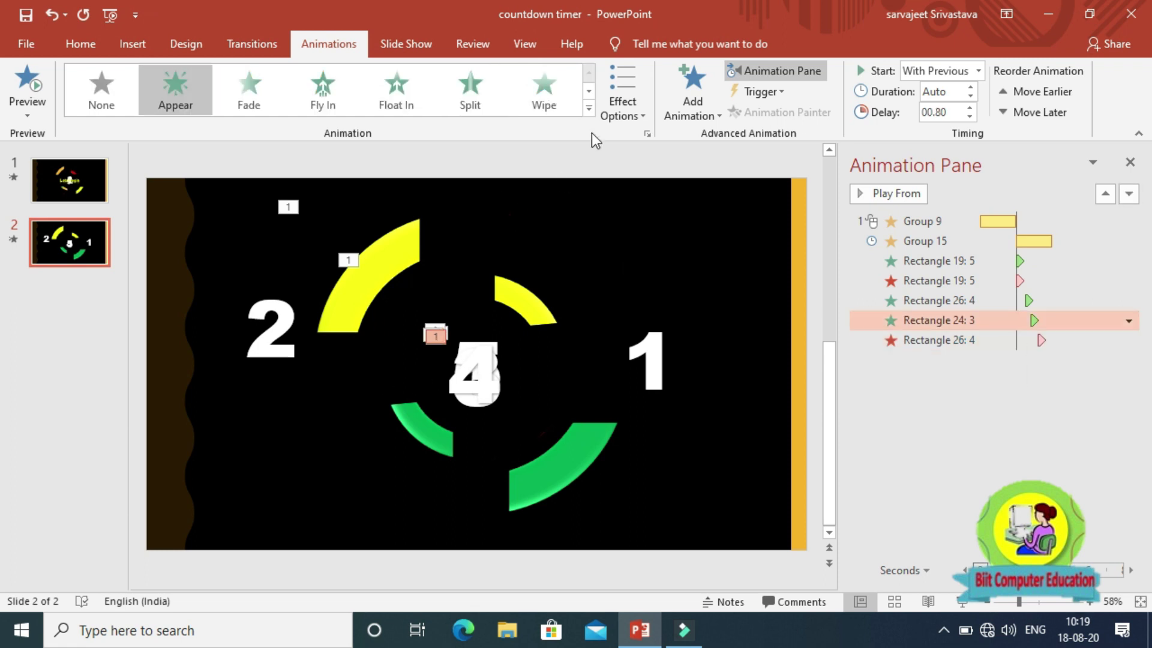
pyautogui.click(693, 117)
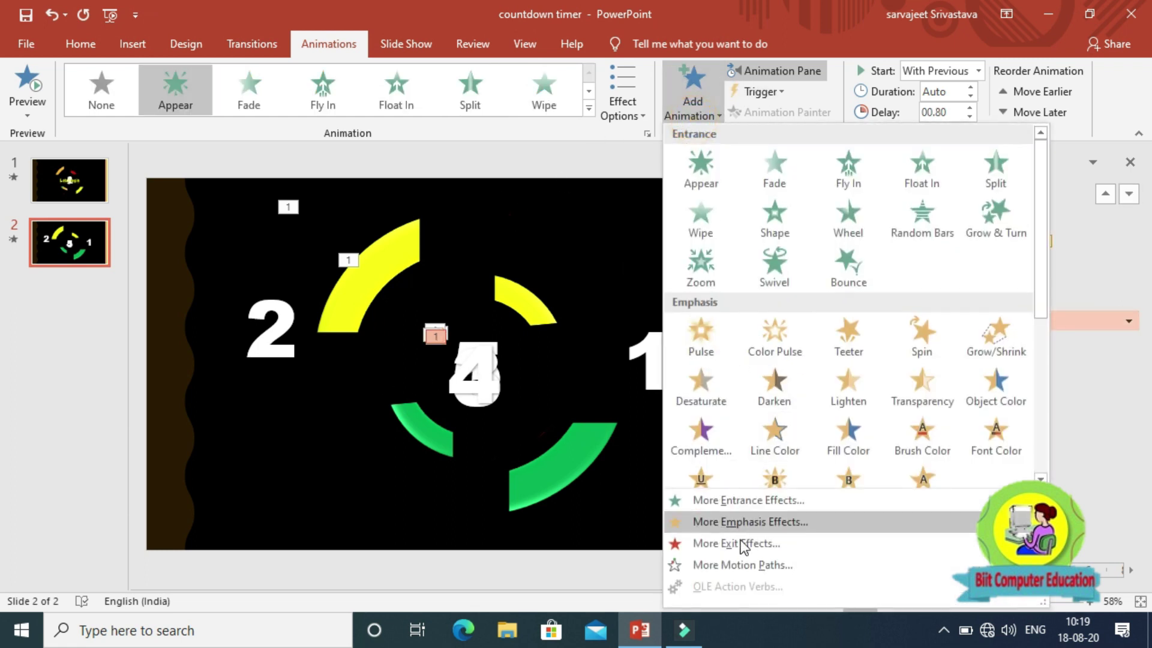
pyautogui.scroll(-3, 740, 414)
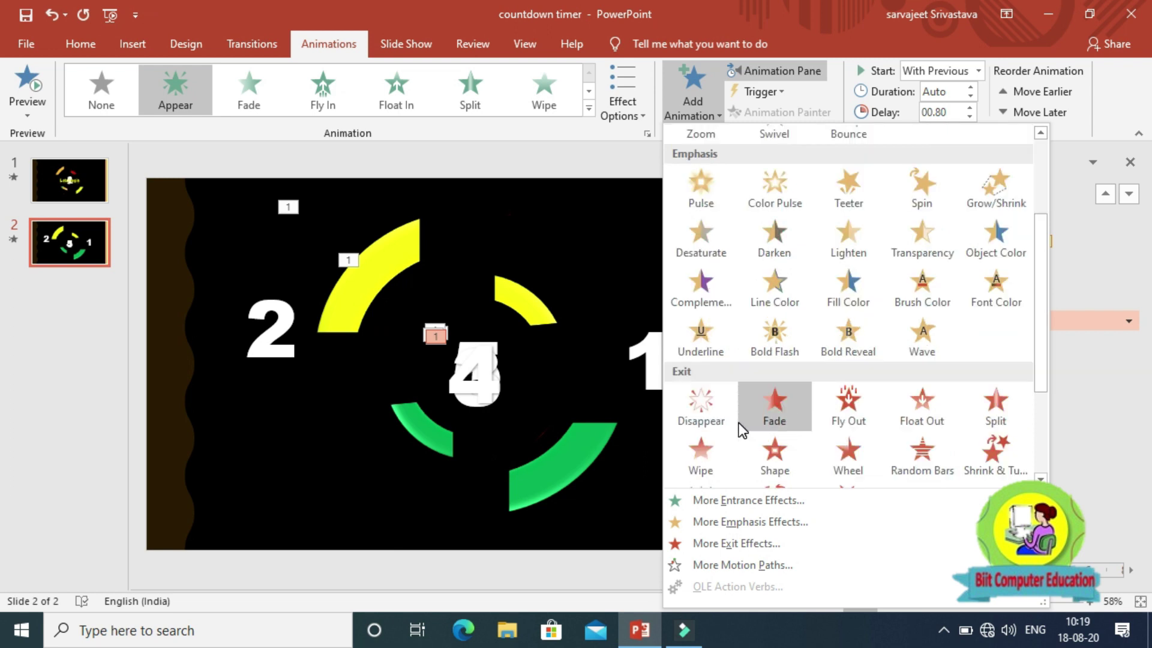
pyautogui.scroll(-3, 739, 423)
pyautogui.click(703, 251)
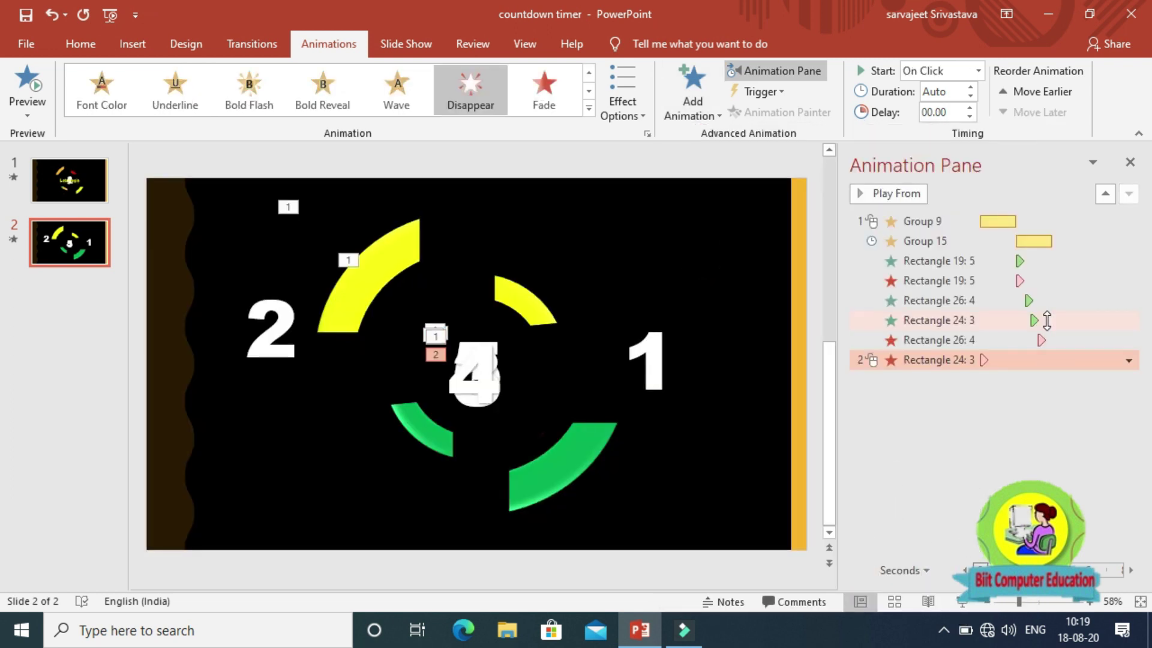
pyautogui.click(978, 71)
pyautogui.click(951, 108)
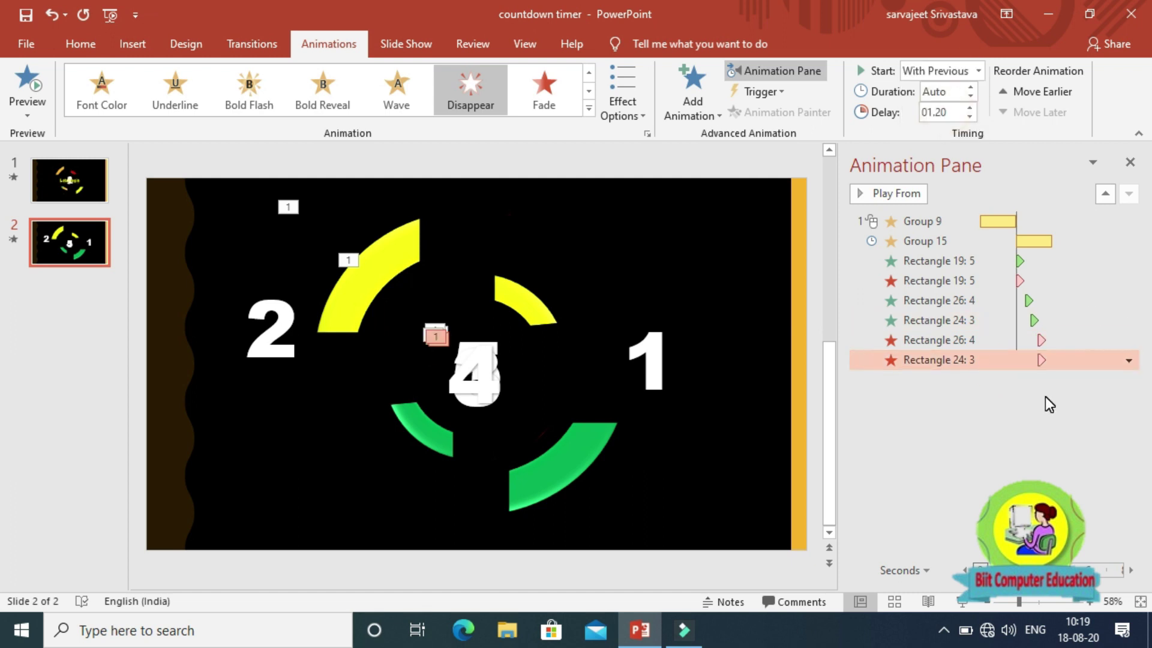
# - Give the 2 an Appear entrance With Previous, shifted later, followed by a Disappear exit
pyautogui.click(489, 360)
pyautogui.click(978, 71)
pyautogui.click(951, 97)
pyautogui.moveTo(984, 380)
pyautogui.mouseDown()
pyautogui.moveTo(1041, 380)
pyautogui.moveTo(1059, 401)
pyautogui.mouseUp()
pyautogui.click(693, 96)
pyautogui.scroll(-3, 728, 350)
pyautogui.click(729, 350)
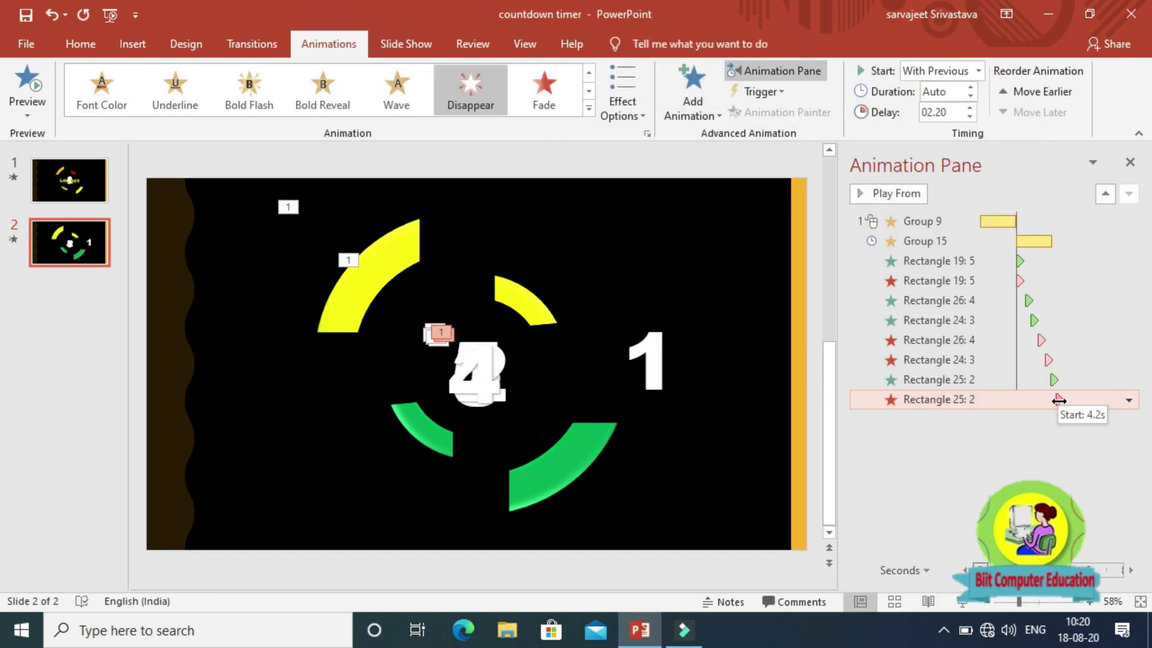
# - Move the 1 onto the centre stack with an Appear entrance, With Previous, at 4.7 seconds
pyautogui.moveTo(659, 308); pyautogui.dragTo(488, 314)
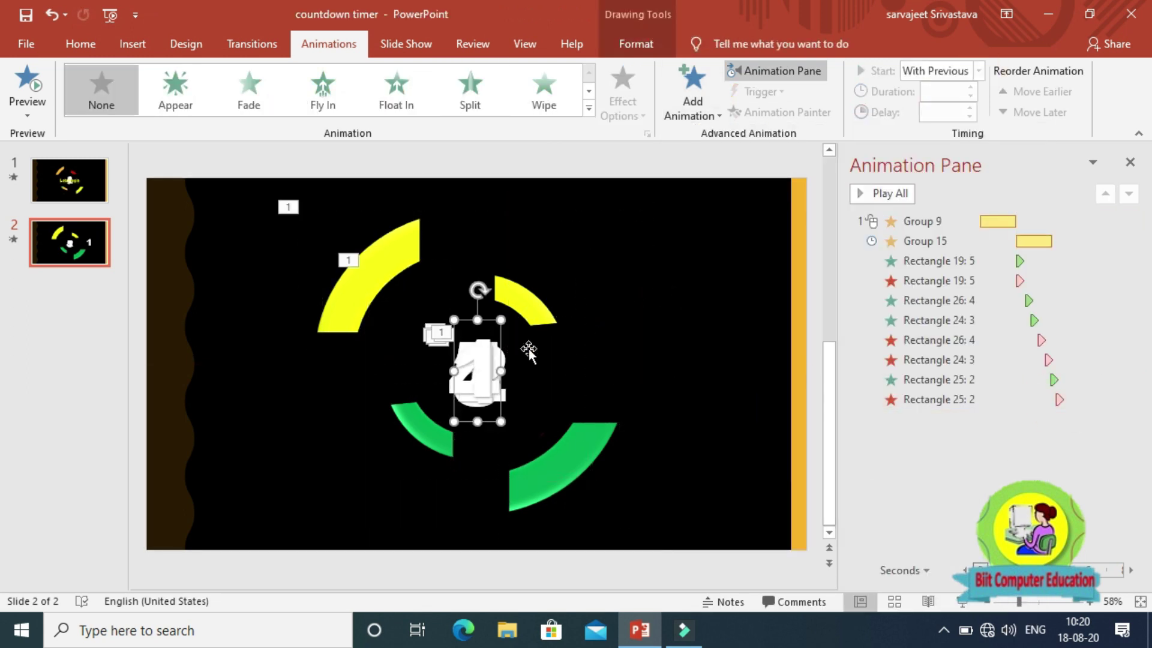
pyautogui.press('Down')
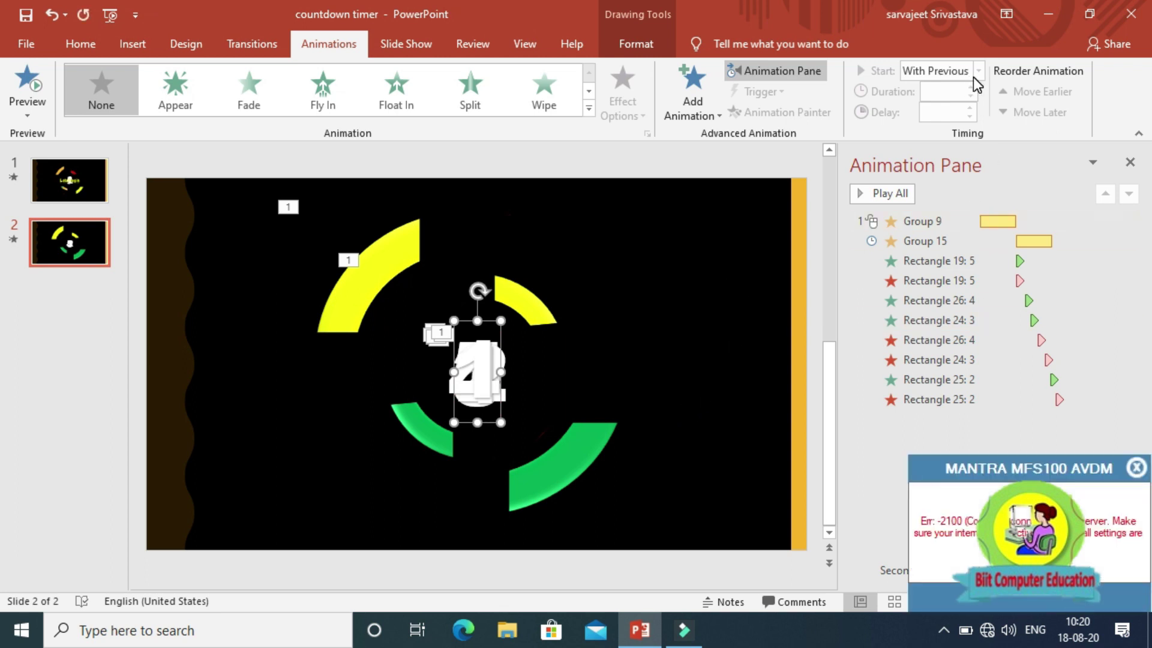
pyautogui.click(1138, 469)
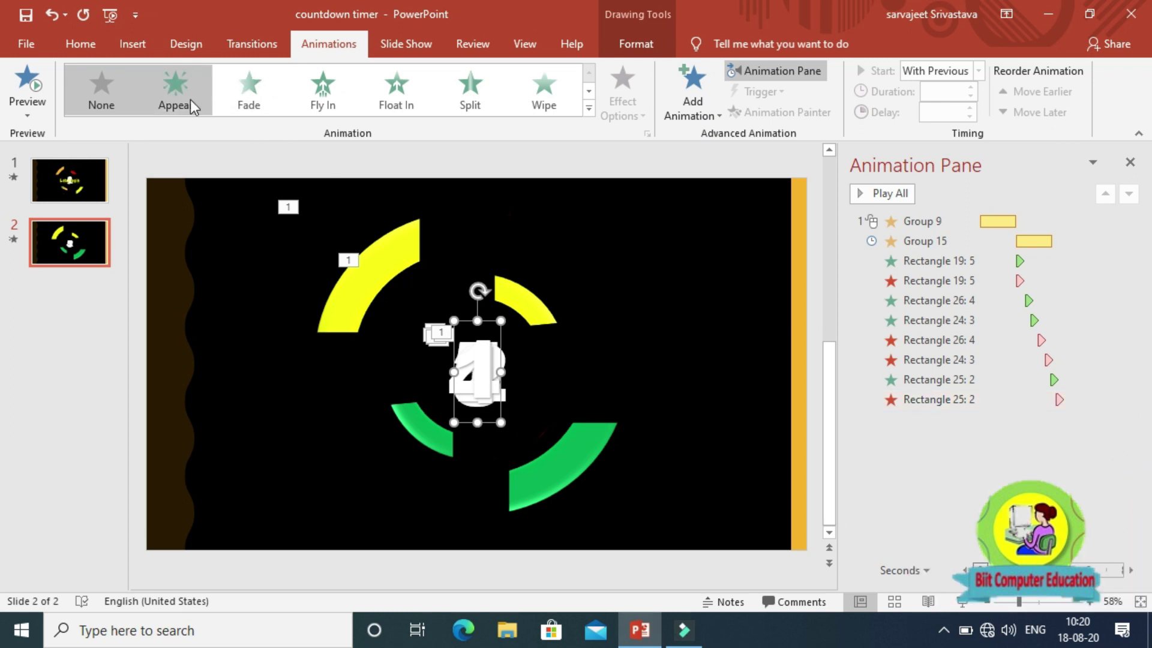
pyautogui.click(192, 107)
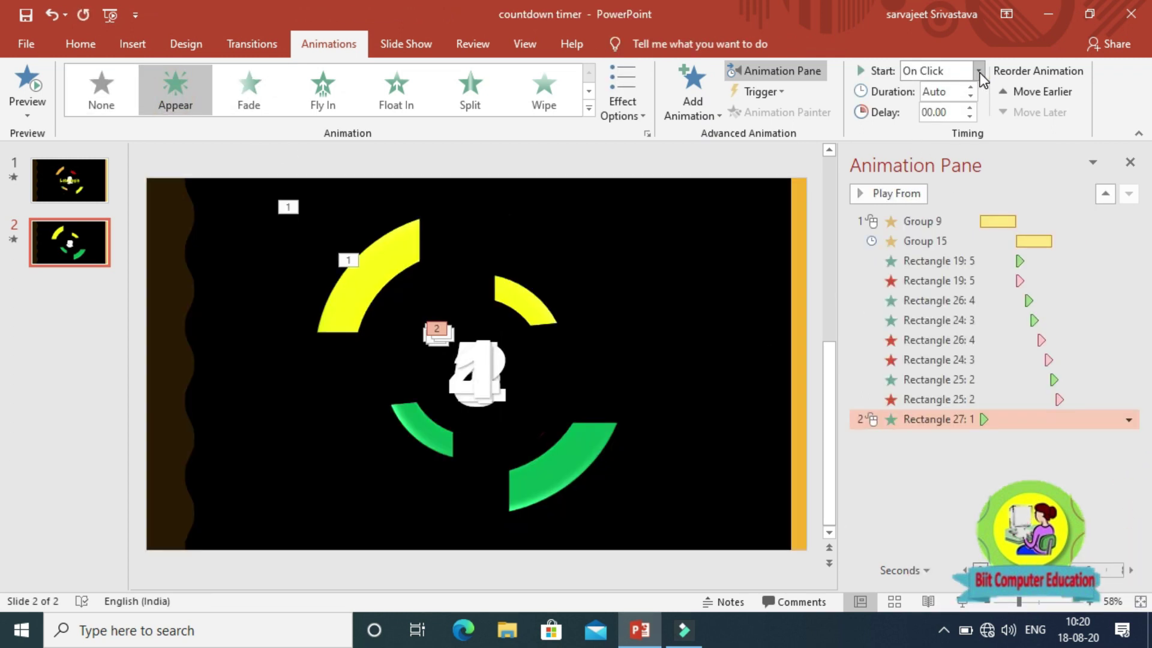
pyautogui.click(978, 71)
pyautogui.click(930, 107)
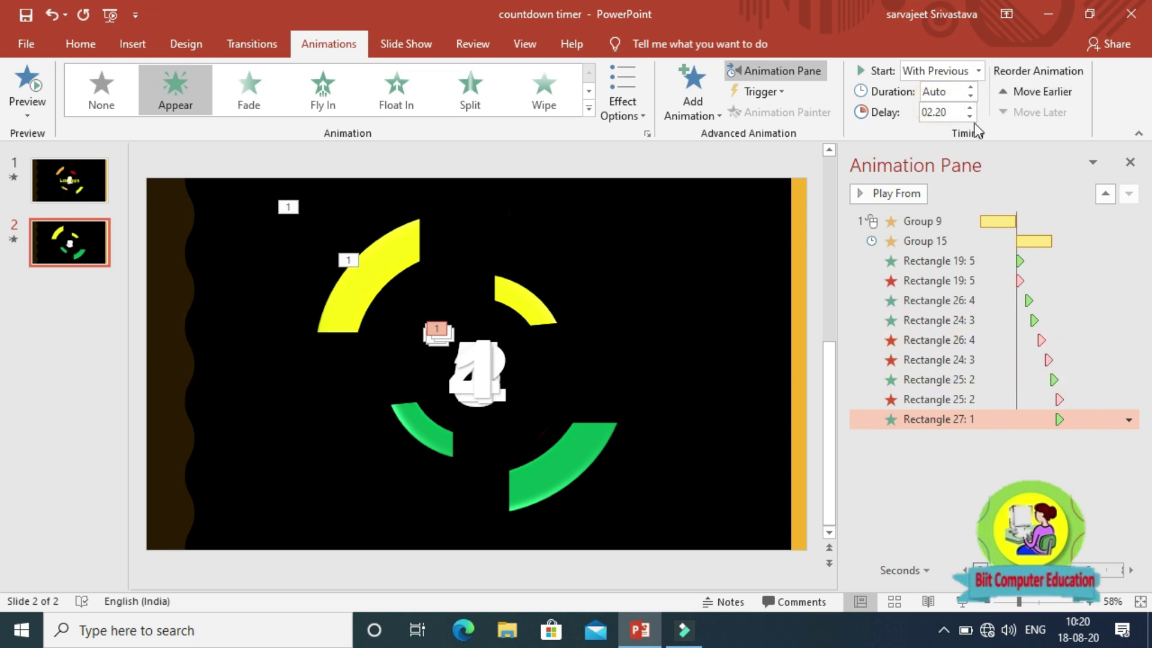
pyautogui.click(1129, 420)
pyautogui.click(1128, 420)
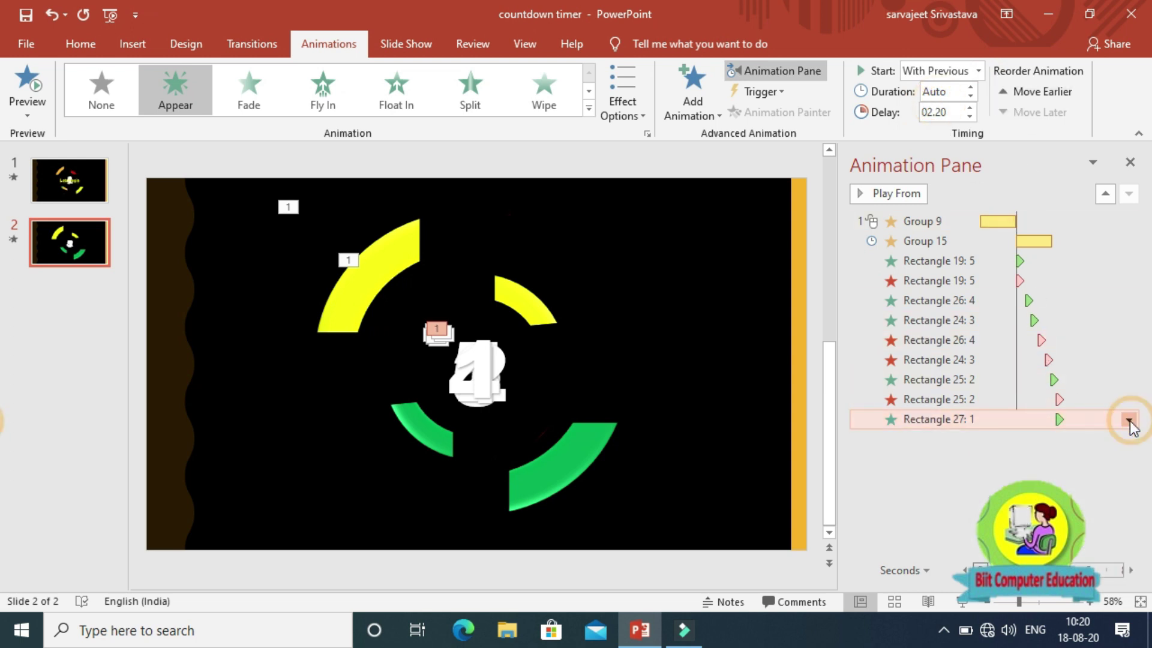
pyautogui.moveTo(1058, 420); pyautogui.dragTo(1064, 421)
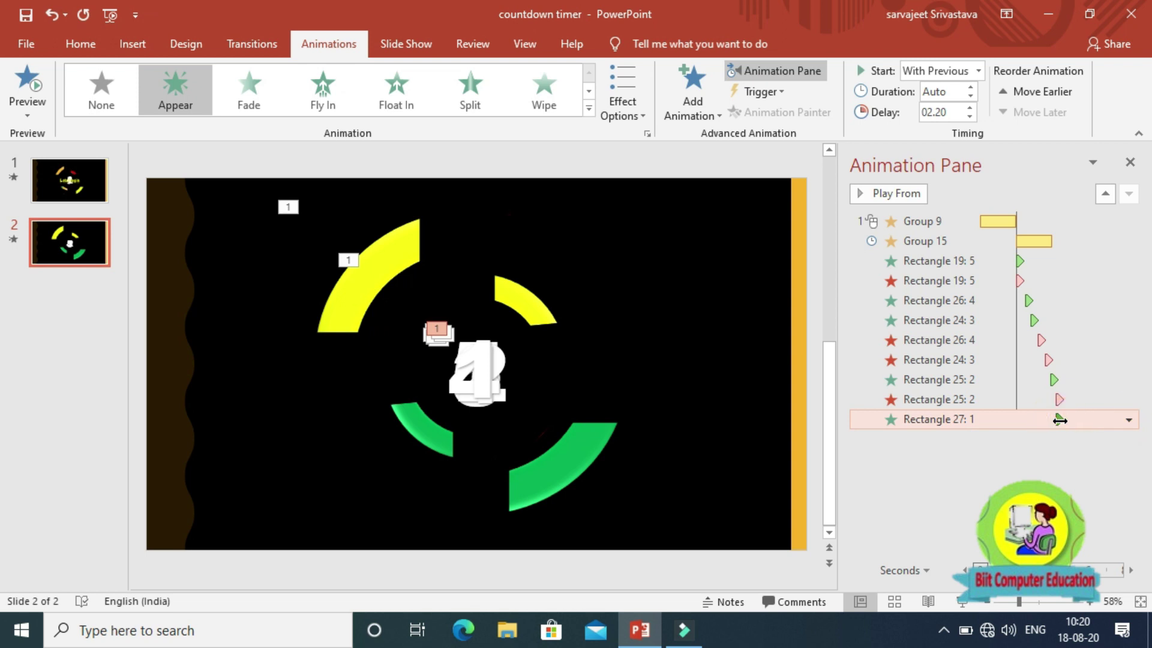
pyautogui.moveTo(1064, 421); pyautogui.dragTo(1068, 421)
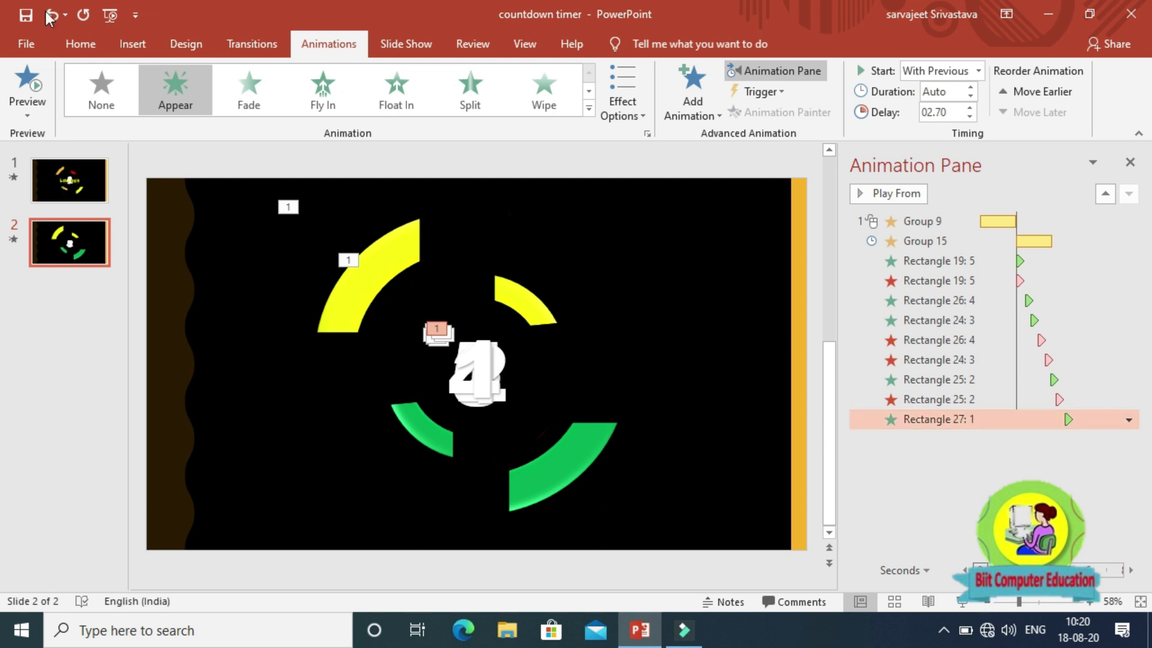
# - Preview the countdown and review the 5's and 4's effect timings in the Animation Pane
pyautogui.click(27, 115)
pyautogui.click(57, 136)
pyautogui.click(1020, 261)
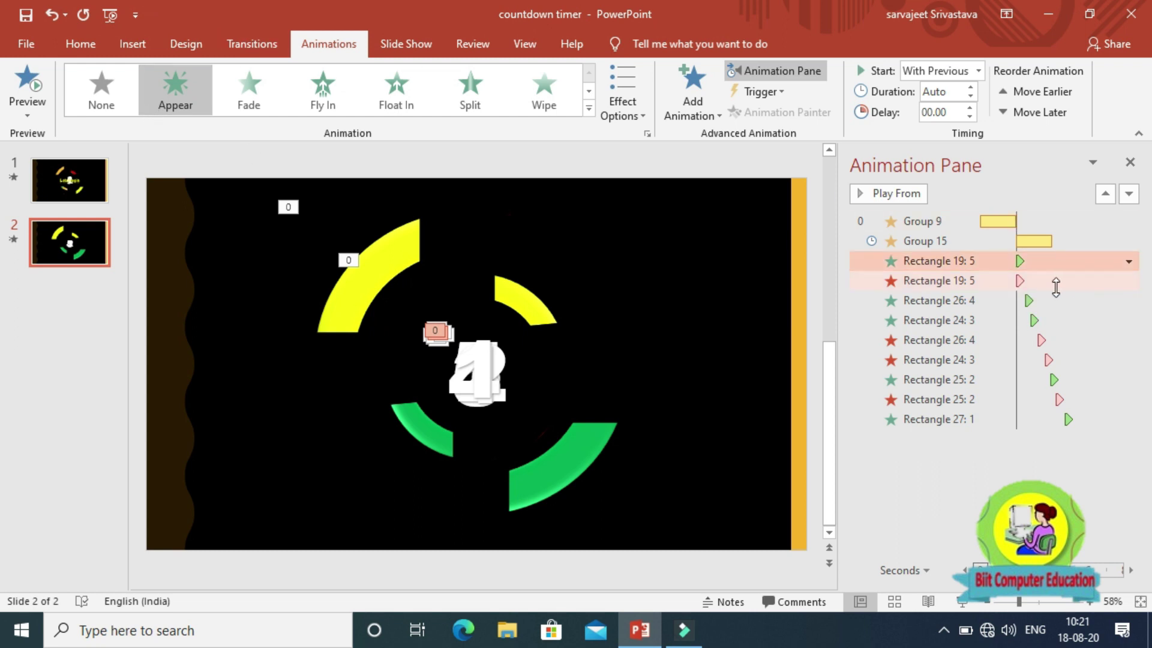
pyautogui.click(1043, 280)
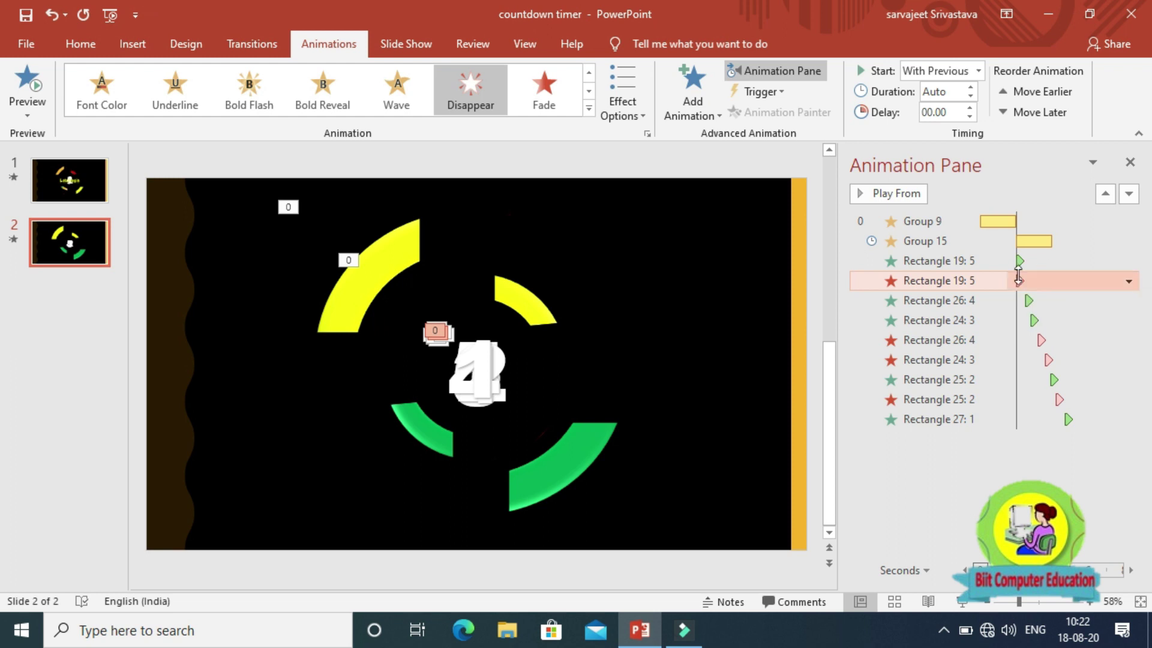
pyautogui.click(1045, 301)
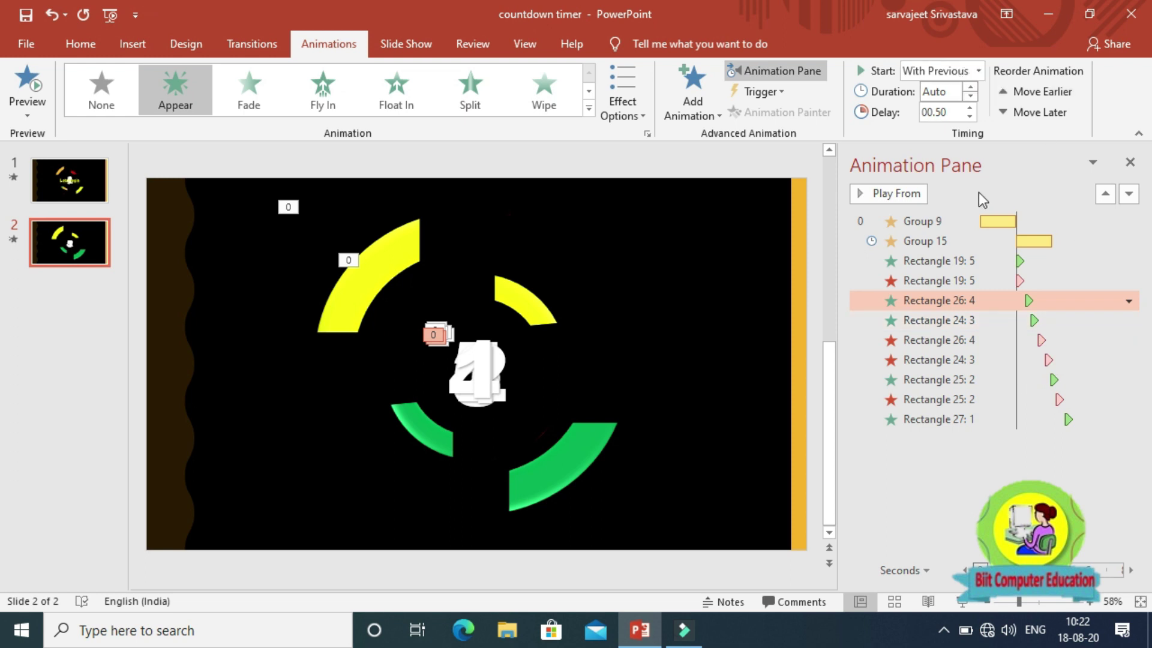
pyautogui.click(1041, 319)
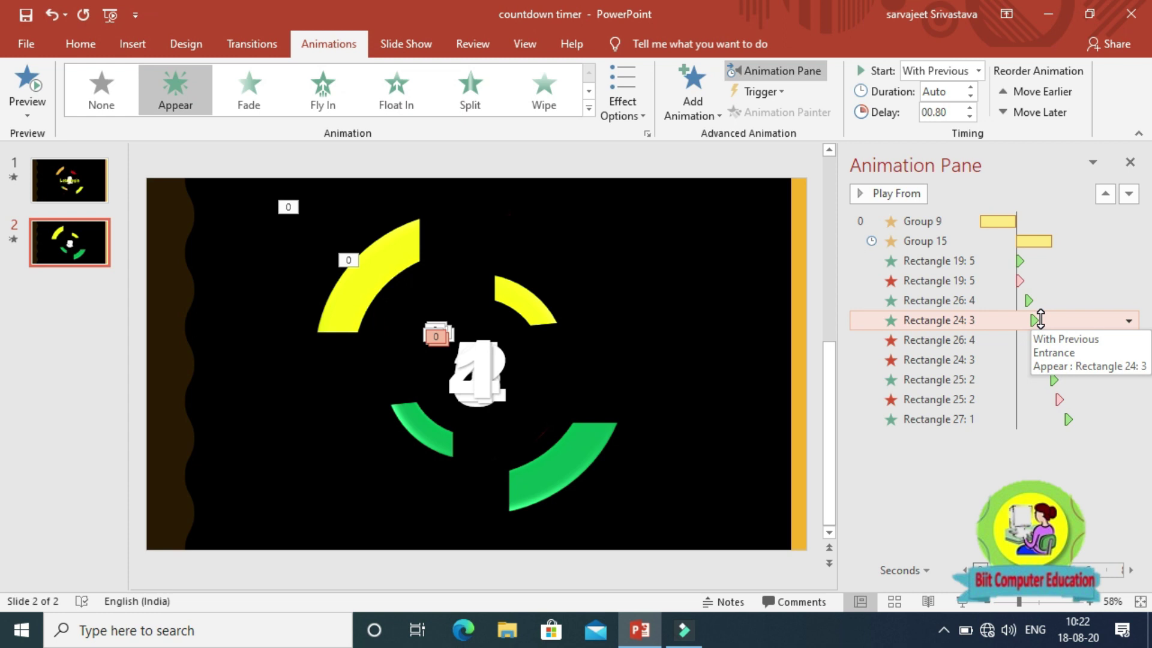
# - Add another Disappear exit for the 3 and shift the 5 exit, 4 entrance and 3 entrance later
pyautogui.click(690, 111)
pyautogui.scroll(-2, 709, 444)
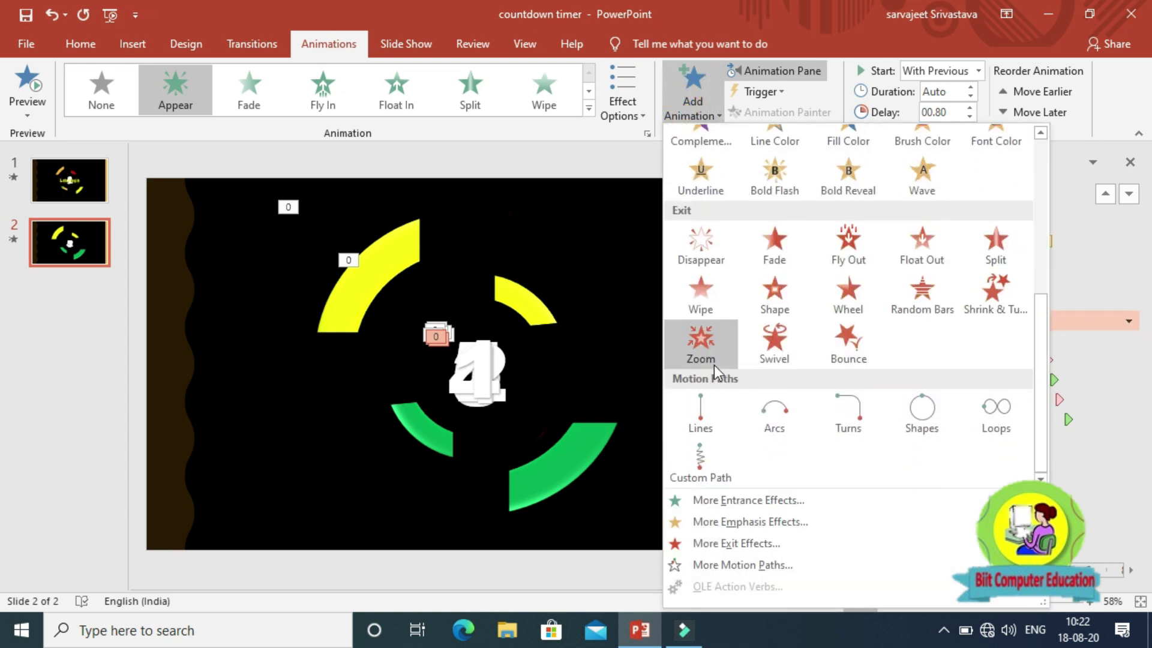
pyautogui.click(709, 267)
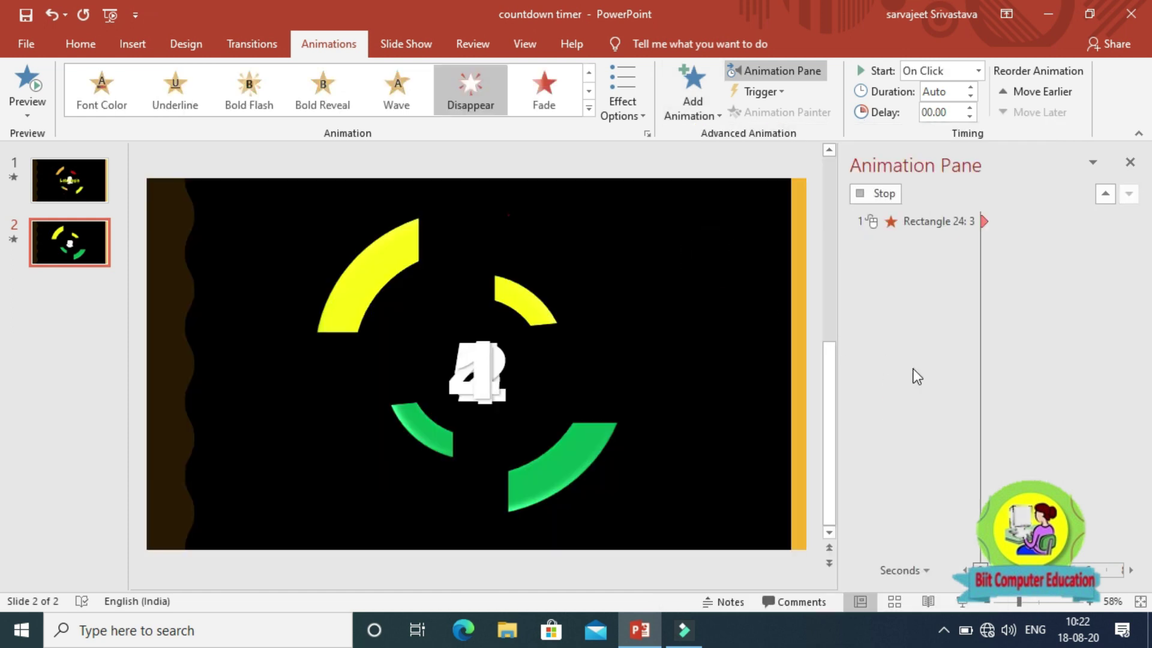
pyautogui.moveTo(1021, 284); pyautogui.dragTo(1027, 282)
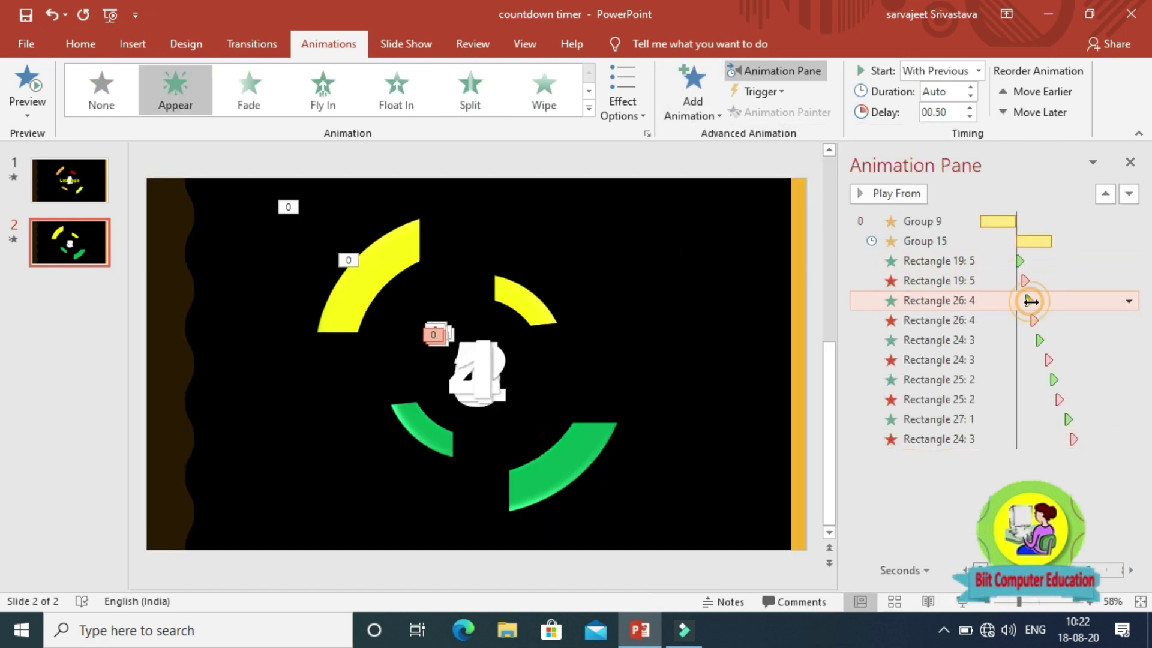
pyautogui.moveTo(1031, 302); pyautogui.dragTo(1036, 301)
pyautogui.click(1036, 321)
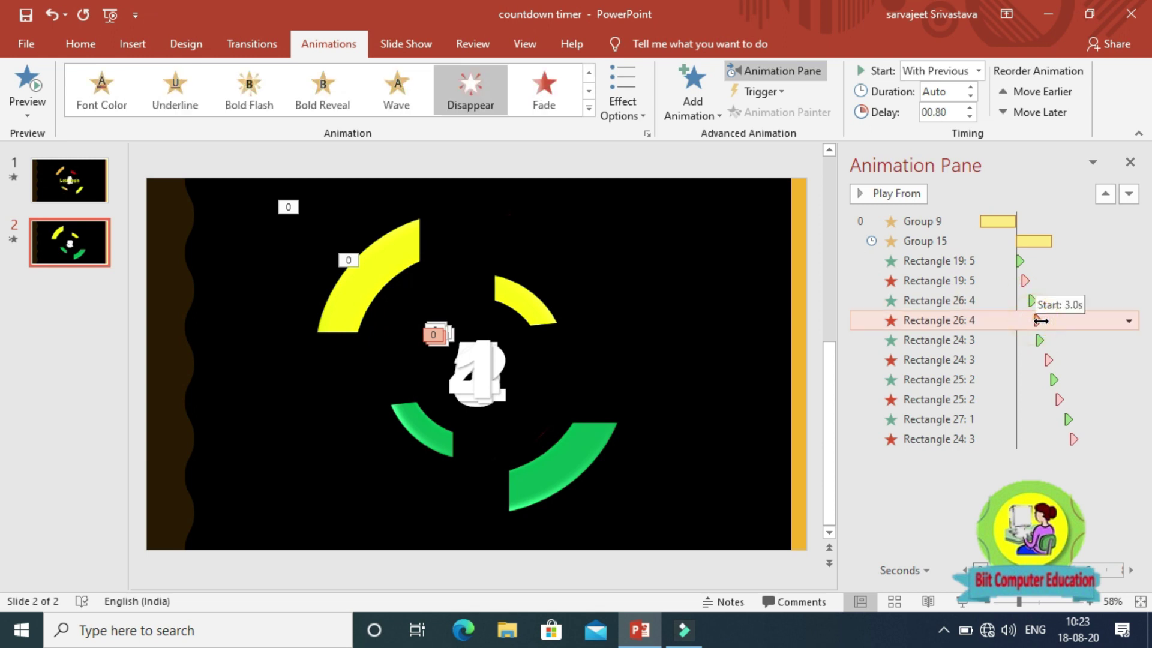
pyautogui.moveTo(1040, 340); pyautogui.dragTo(1080, 439)
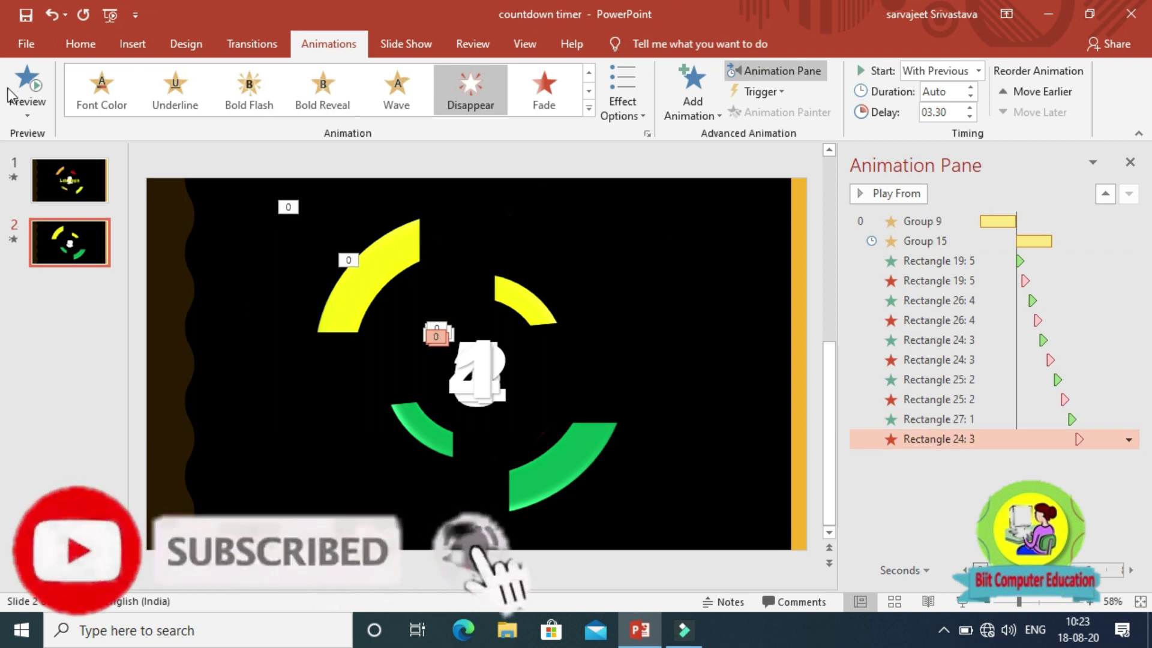
# - Preview the countdown animation twice to check its current timing
pyautogui.click(28, 117)
pyautogui.click(41, 135)
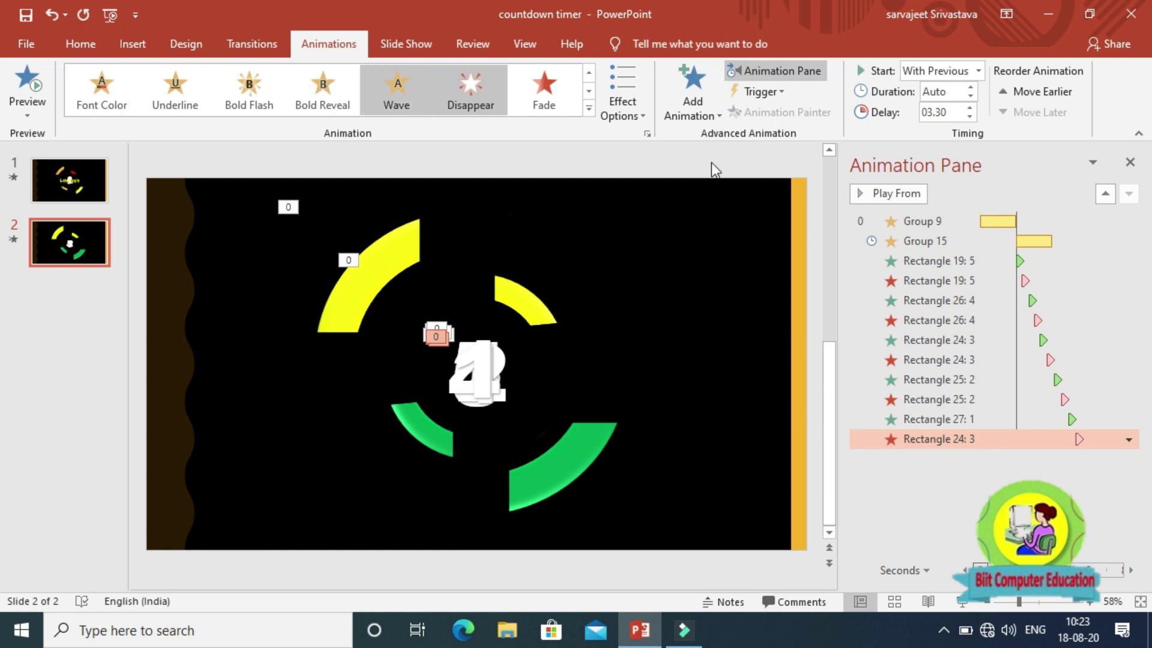
pyautogui.click(40, 110)
pyautogui.click(56, 129)
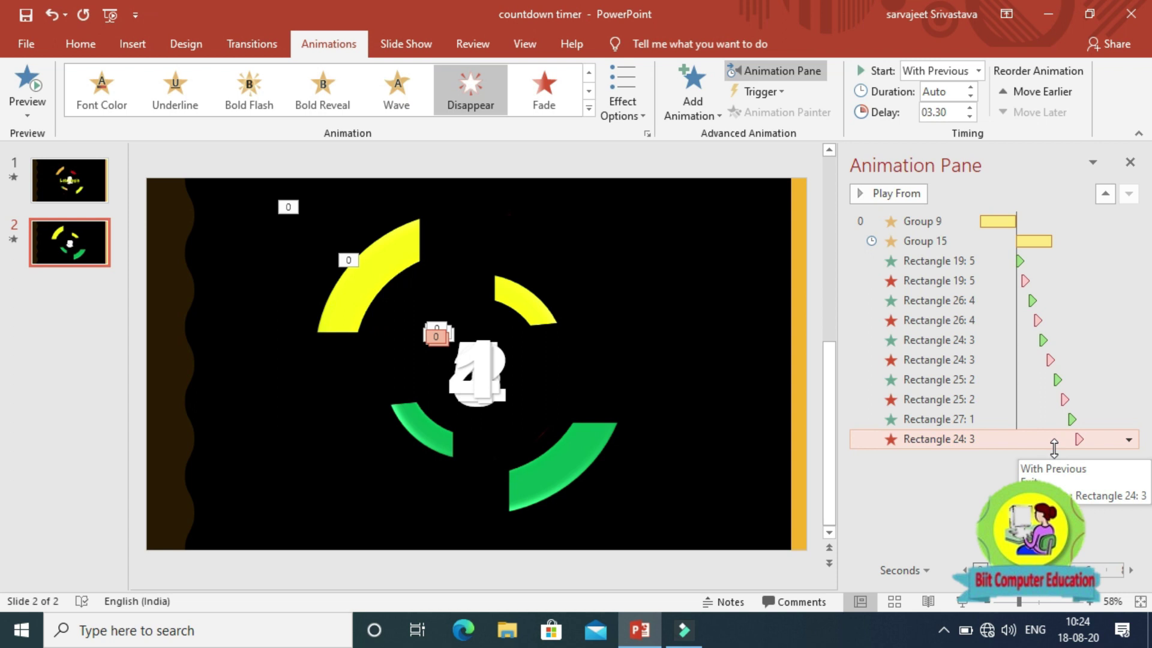
pyautogui.moveTo(1020, 261)
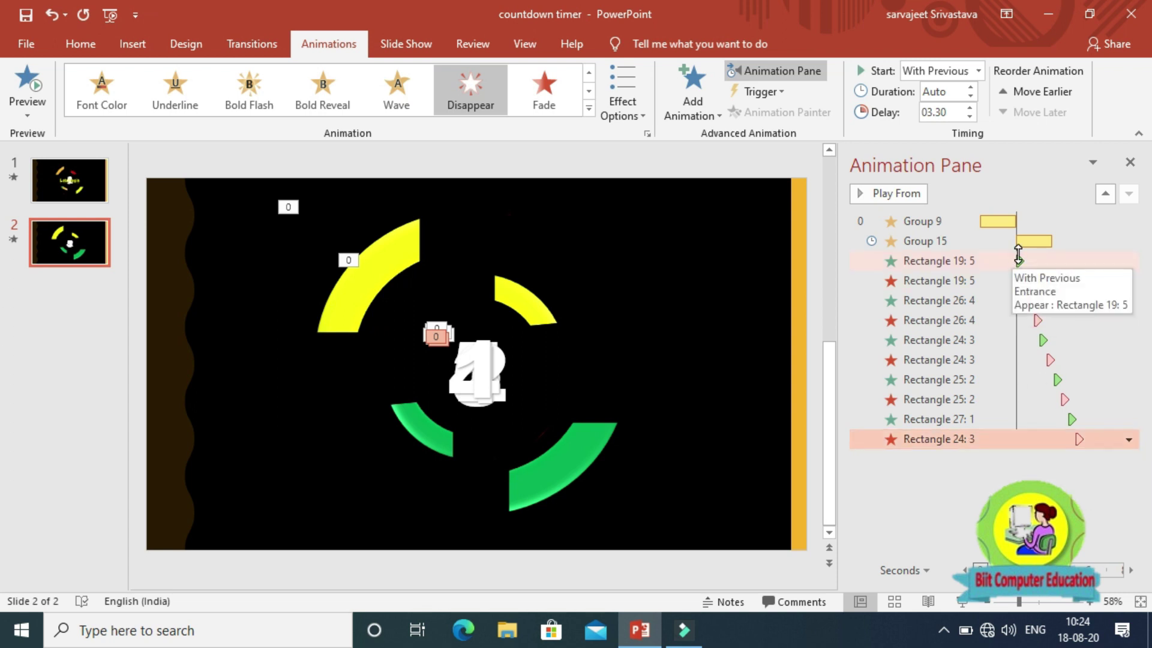
# - Retime the countdown: 4 enters at 2.0 s, Group 15 spins to 3.4 s, 3 at 2.5–2.9 s, last exit at 4.7 s
pyautogui.moveTo(1037, 320); pyautogui.dragTo(1020, 322)
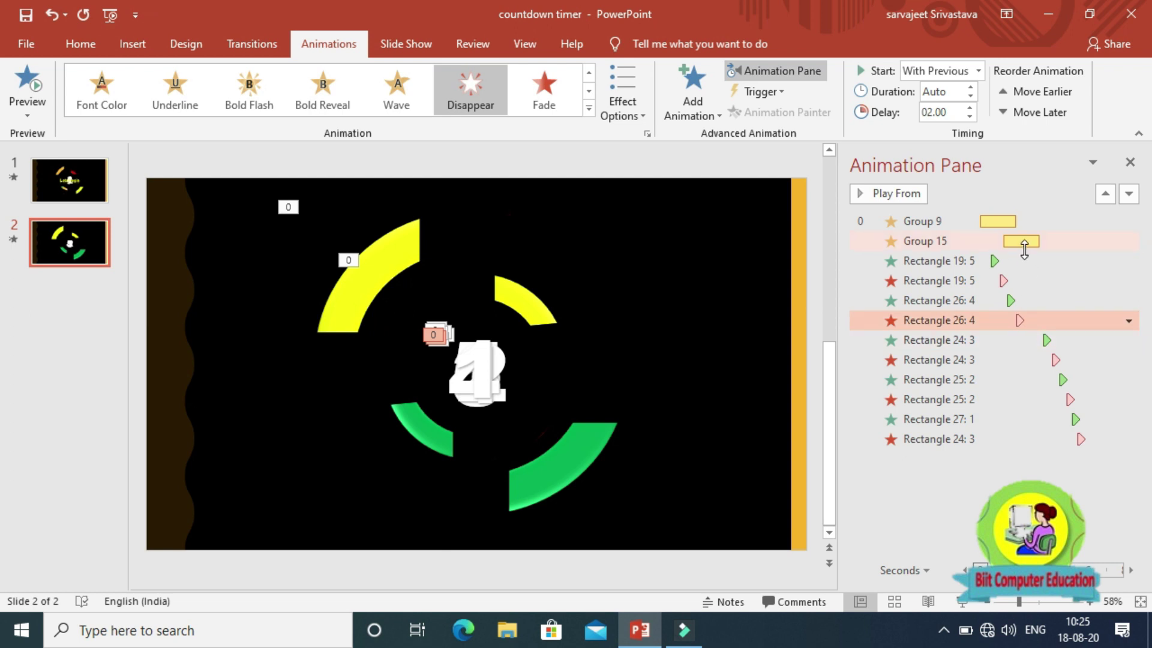
pyautogui.moveTo(1039, 241); pyautogui.dragTo(1046, 242)
pyautogui.moveTo(1045, 341); pyautogui.dragTo(1026, 342)
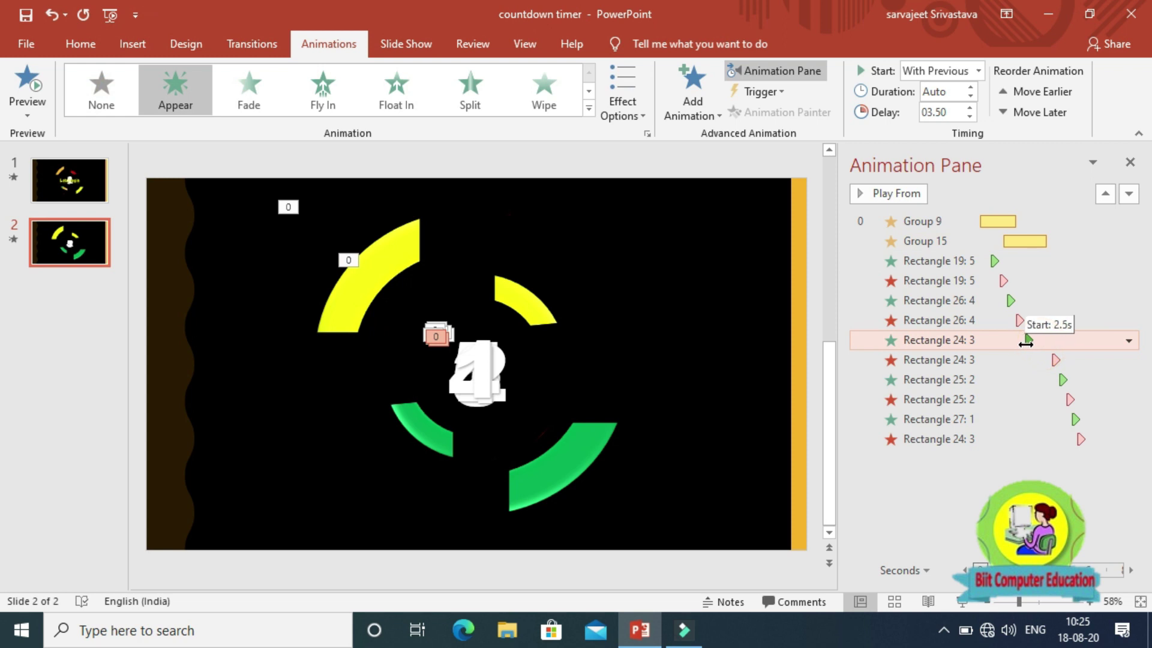
pyautogui.moveTo(1025, 342); pyautogui.dragTo(1026, 341)
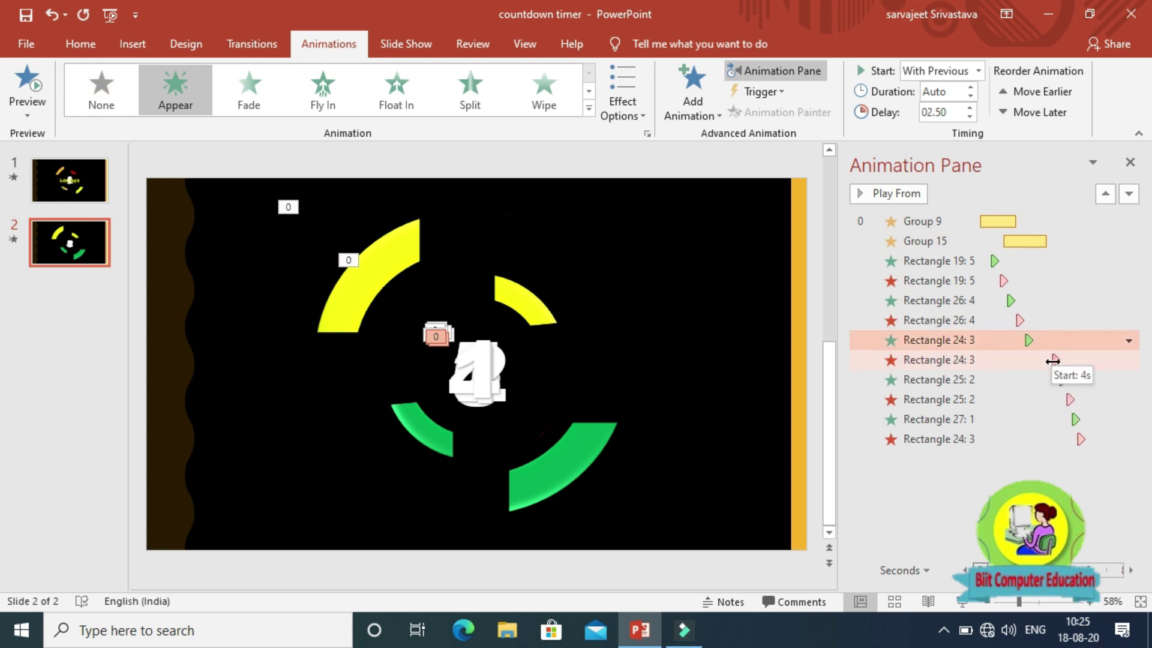
pyautogui.click(1051, 360)
pyautogui.moveTo(1033, 360); pyautogui.dragTo(1063, 424)
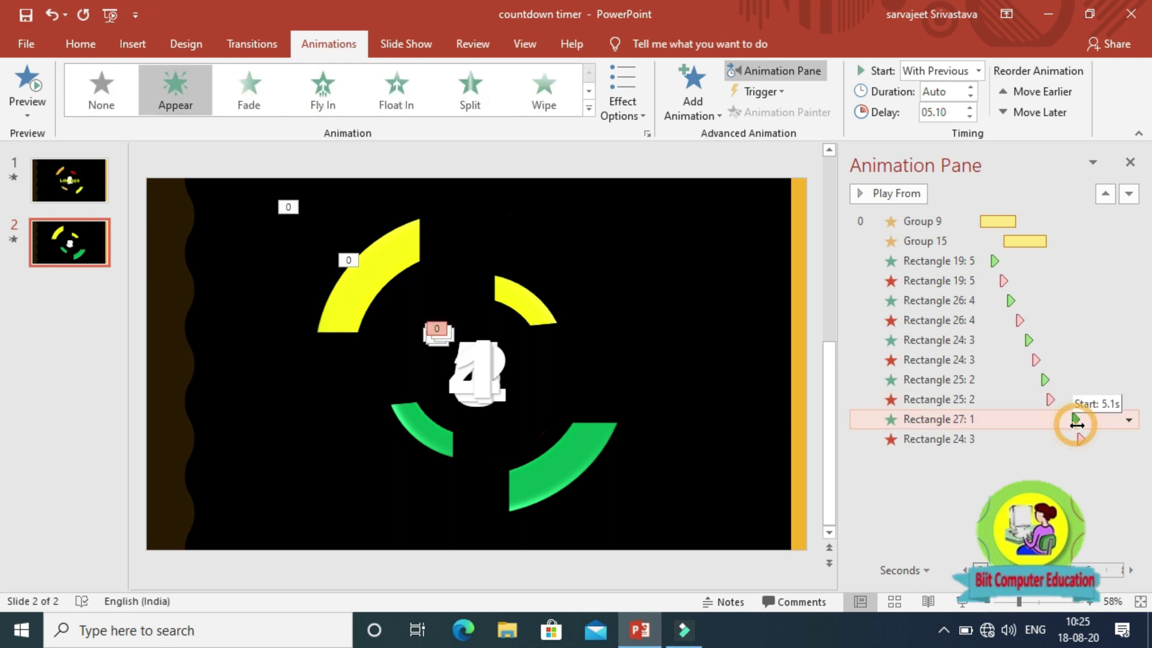
pyautogui.click(1055, 424)
pyautogui.moveTo(1062, 425); pyautogui.dragTo(1067, 441)
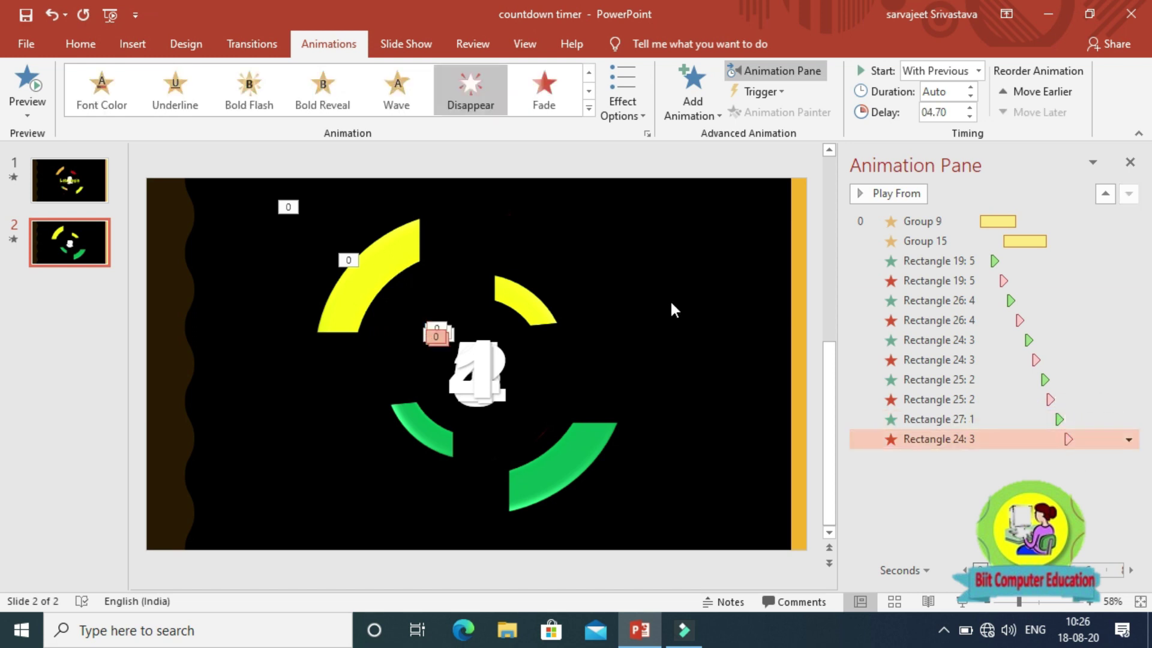
pyautogui.click(30, 117)
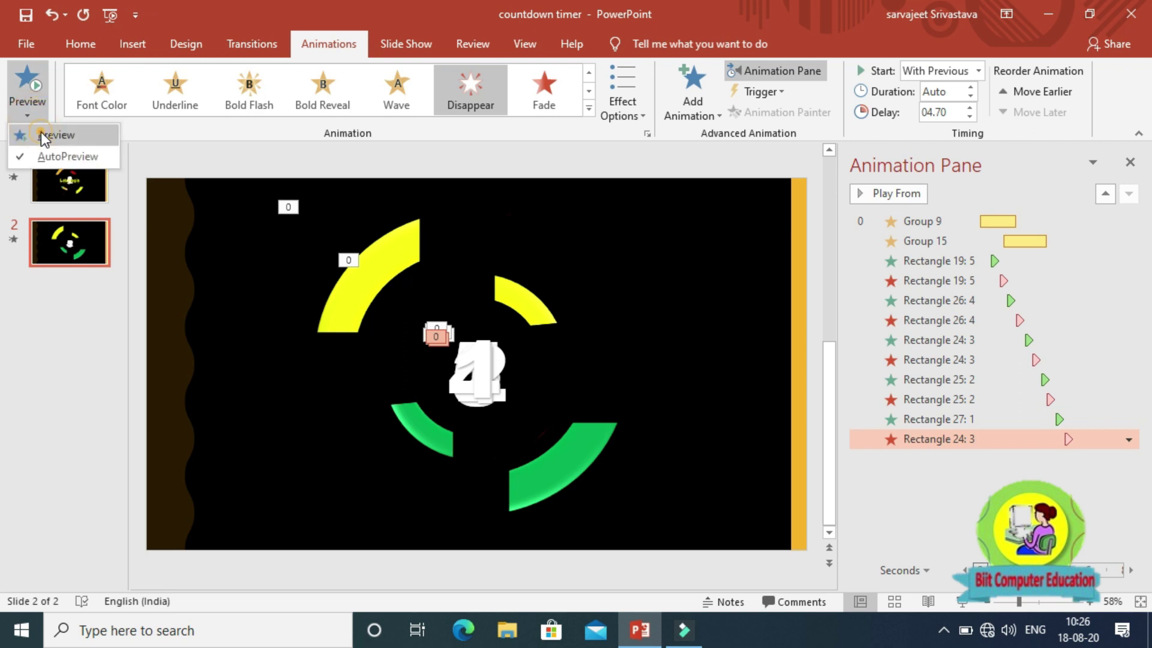
pyautogui.click(38, 133)
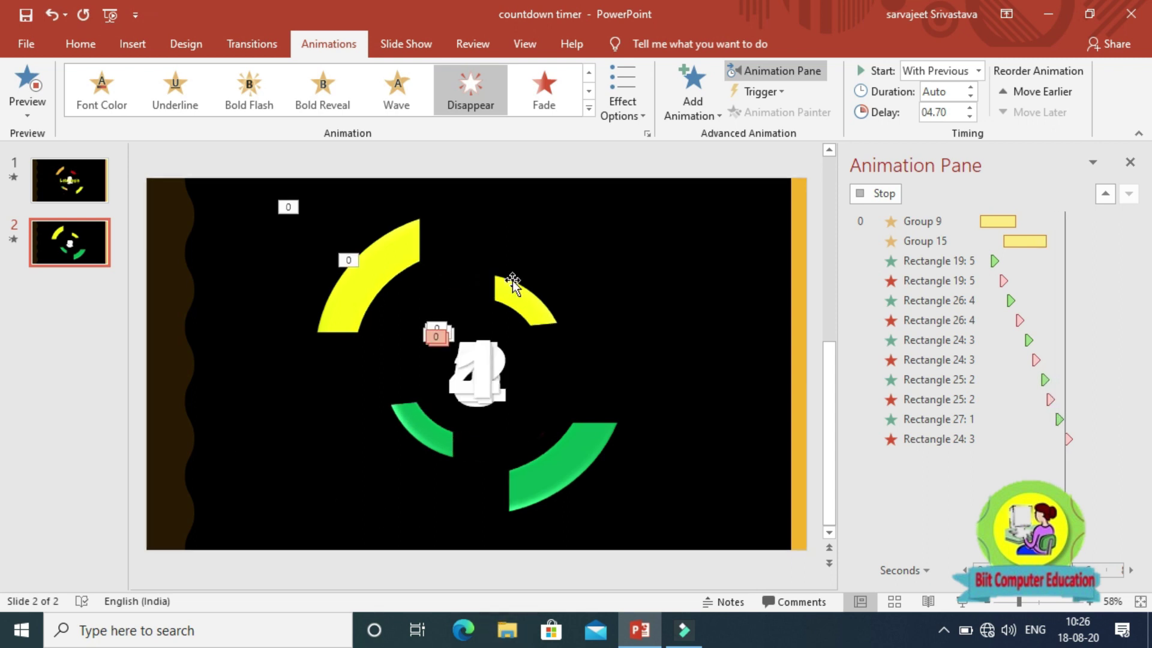
pyautogui.click(27, 115)
pyautogui.click(42, 133)
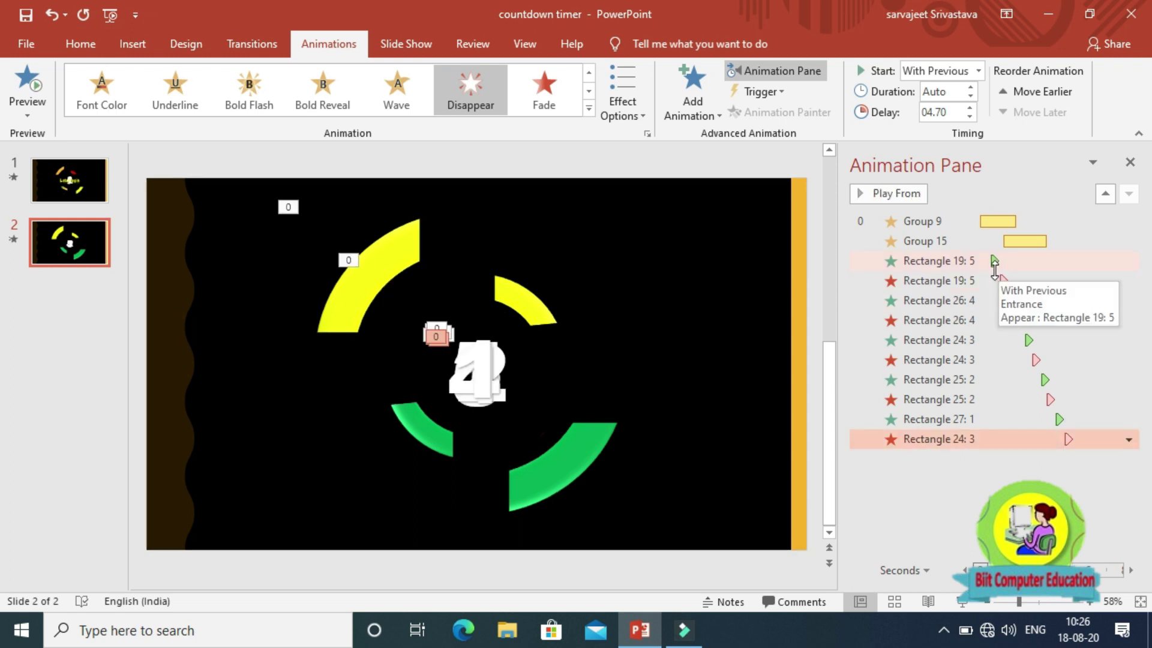
pyautogui.moveTo(1006, 241)
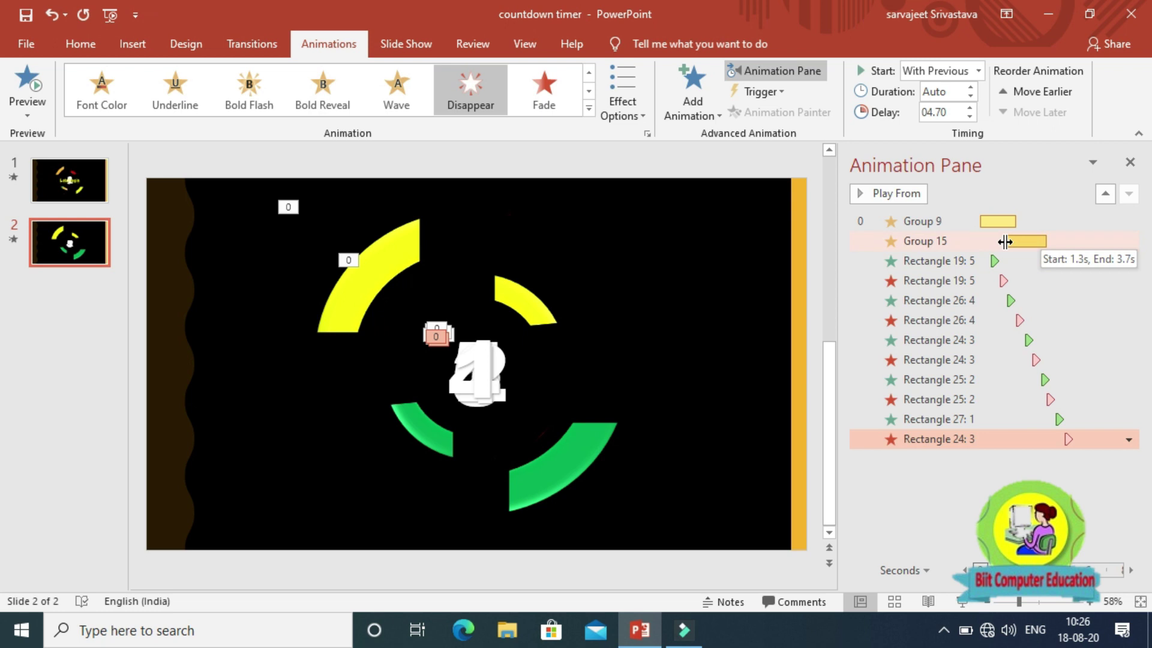
# - Start the Group 15 spin at 1.8 s and retime the entrance of the number 5
pyautogui.click(1005, 241)
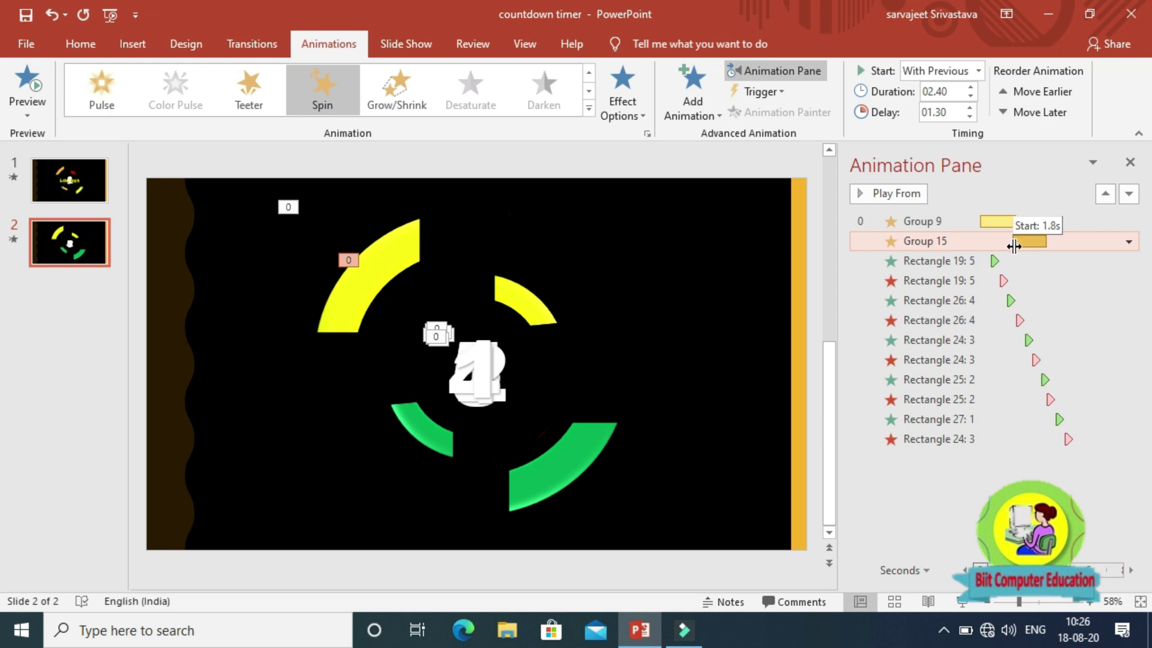
pyautogui.moveTo(1014, 246); pyautogui.dragTo(1020, 240)
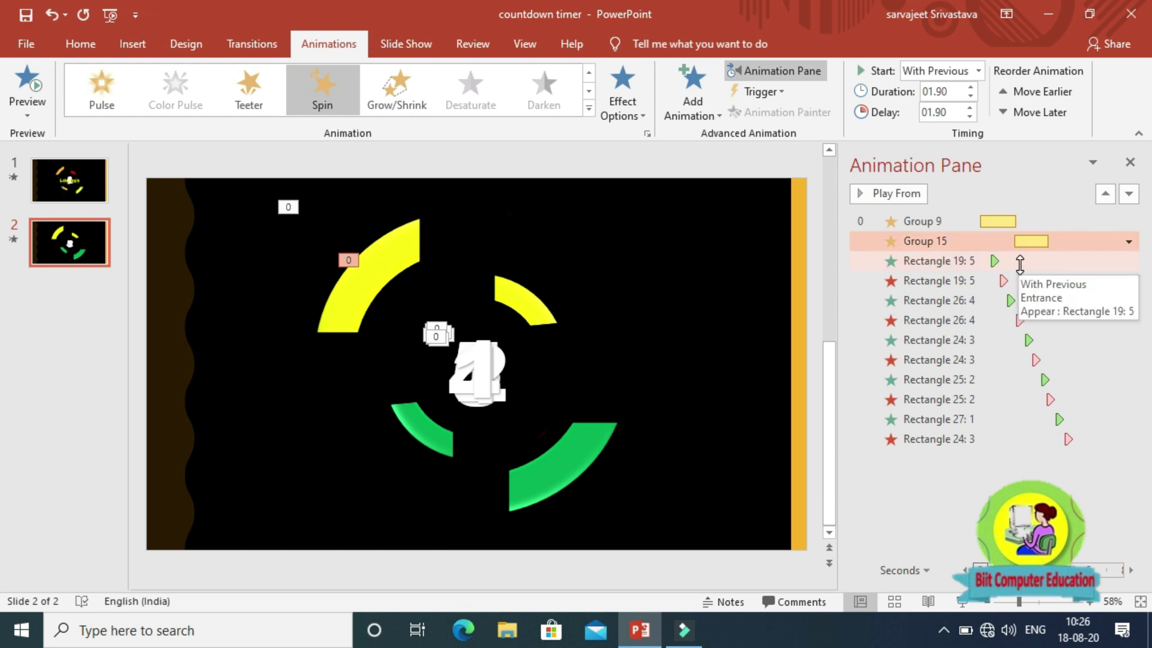
pyautogui.moveTo(993, 262); pyautogui.dragTo(1014, 300)
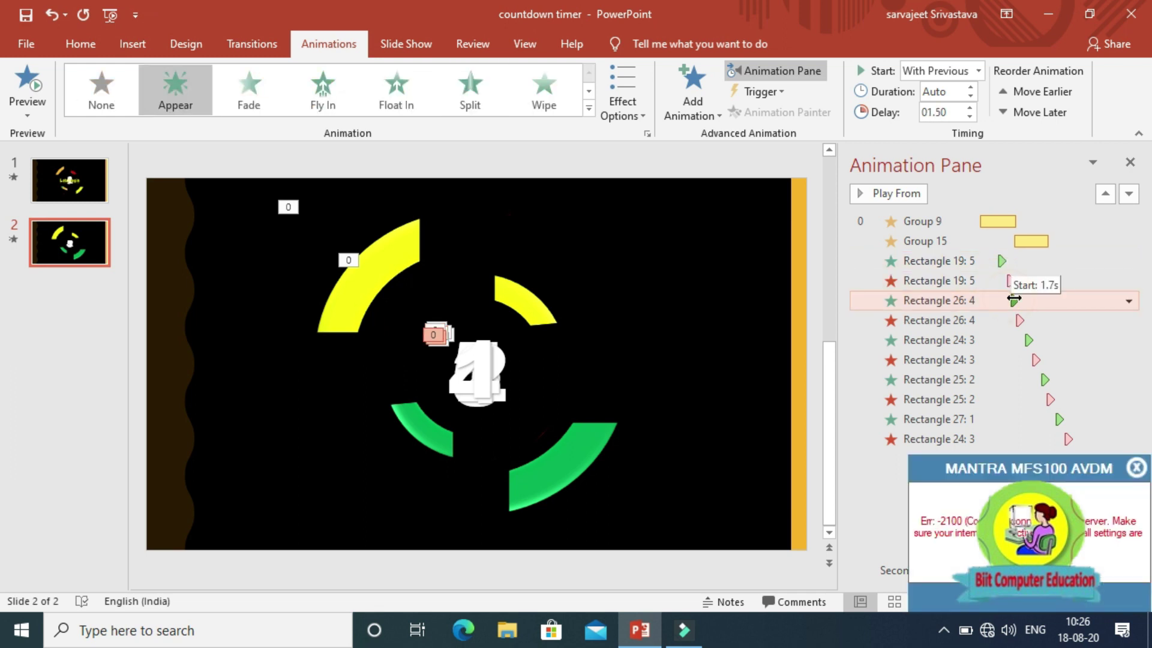
pyautogui.click(1019, 322)
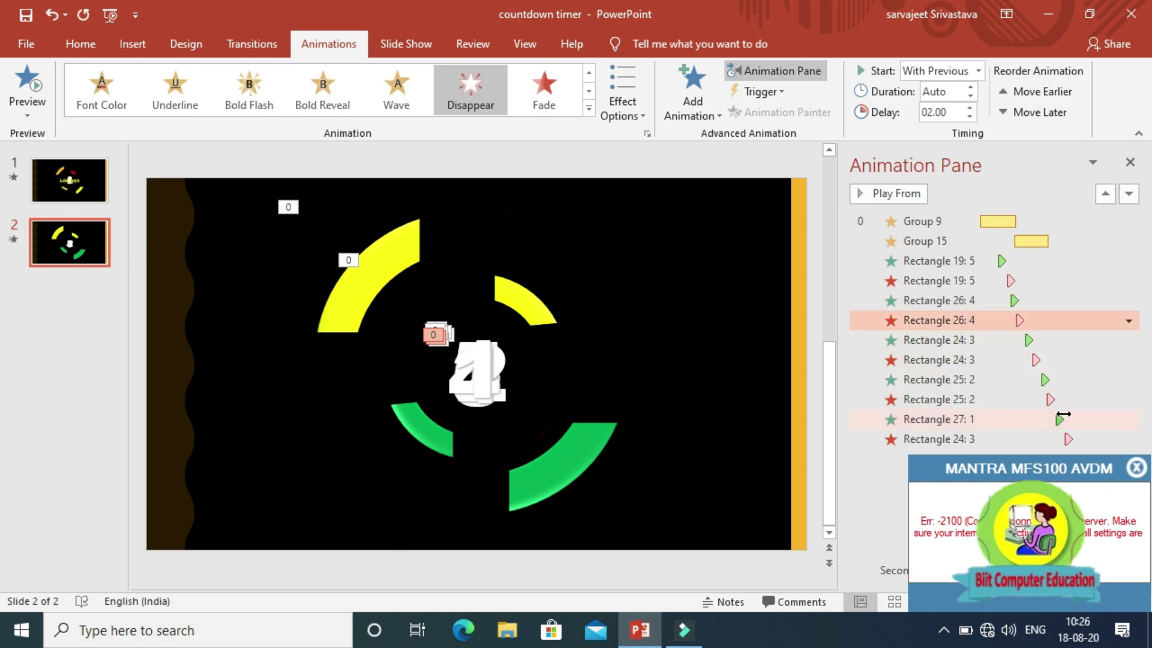
# - Preview the countdown animations three times
pyautogui.click(31, 112)
pyautogui.click(38, 138)
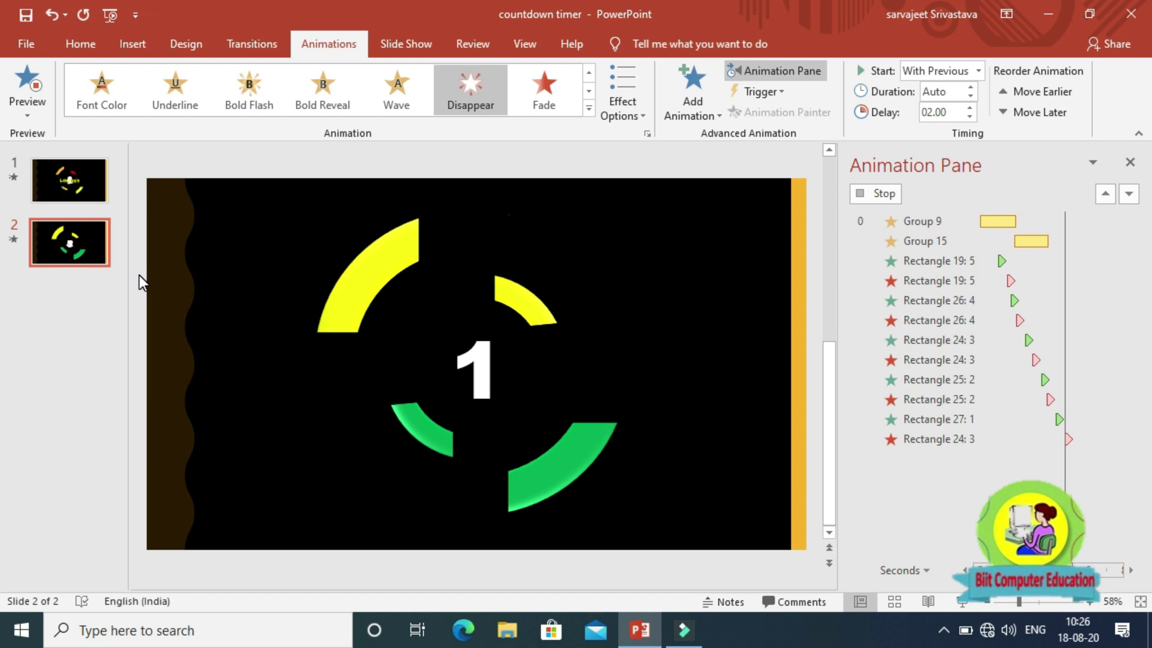
pyautogui.click(14, 111)
pyautogui.click(48, 134)
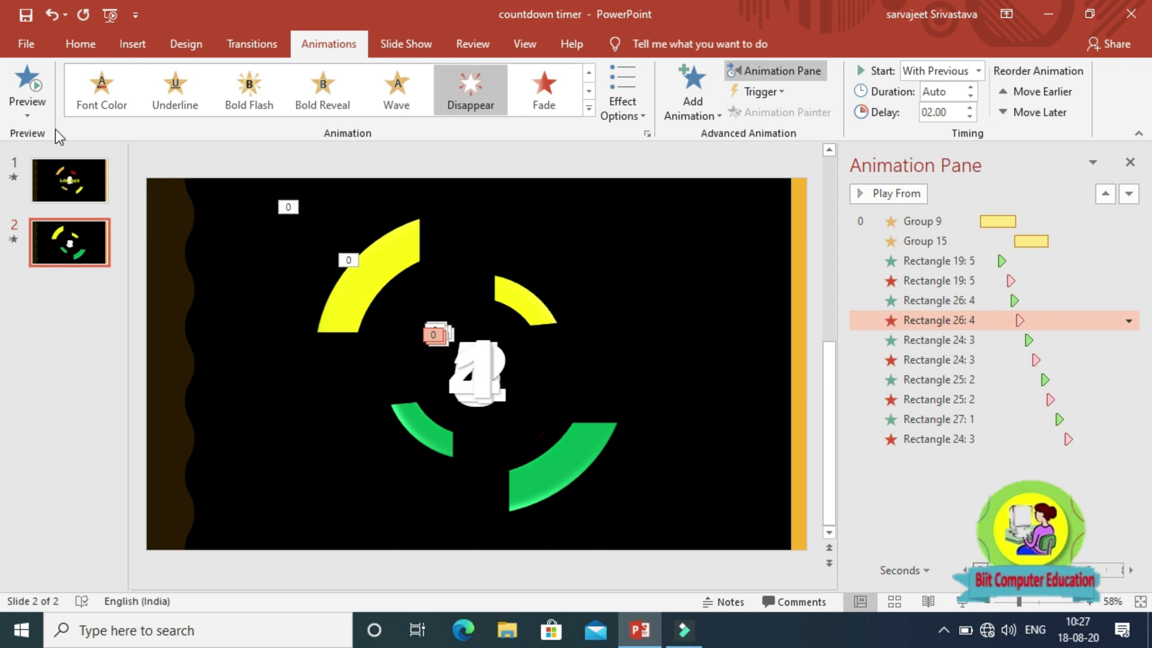
pyautogui.click(27, 115)
pyautogui.click(42, 132)
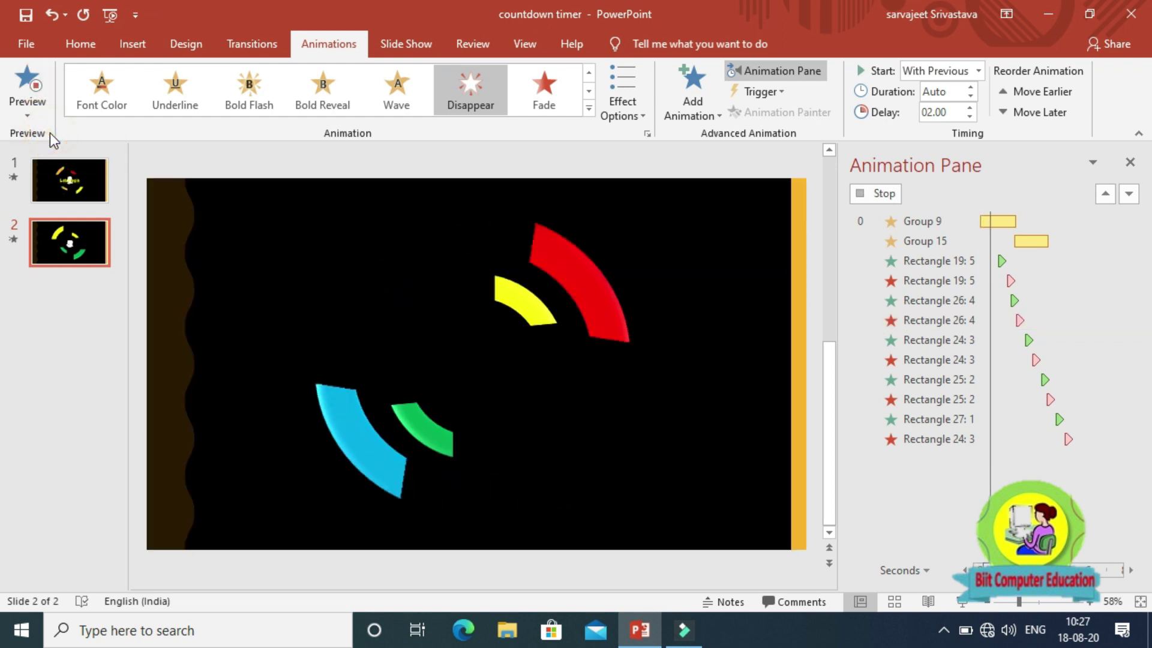
# - Insert a gold WordArt reading 'Let's begin' over the ring's centre, reduced from 72 to 66 pt
pyautogui.click(133, 45)
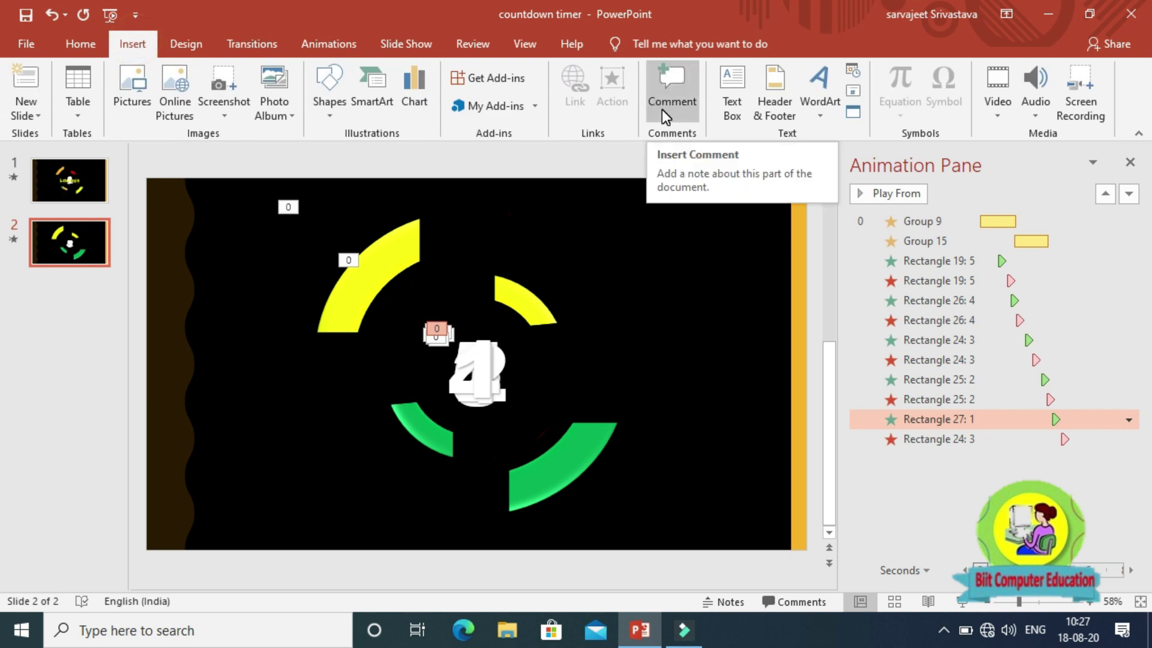
pyautogui.click(816, 115)
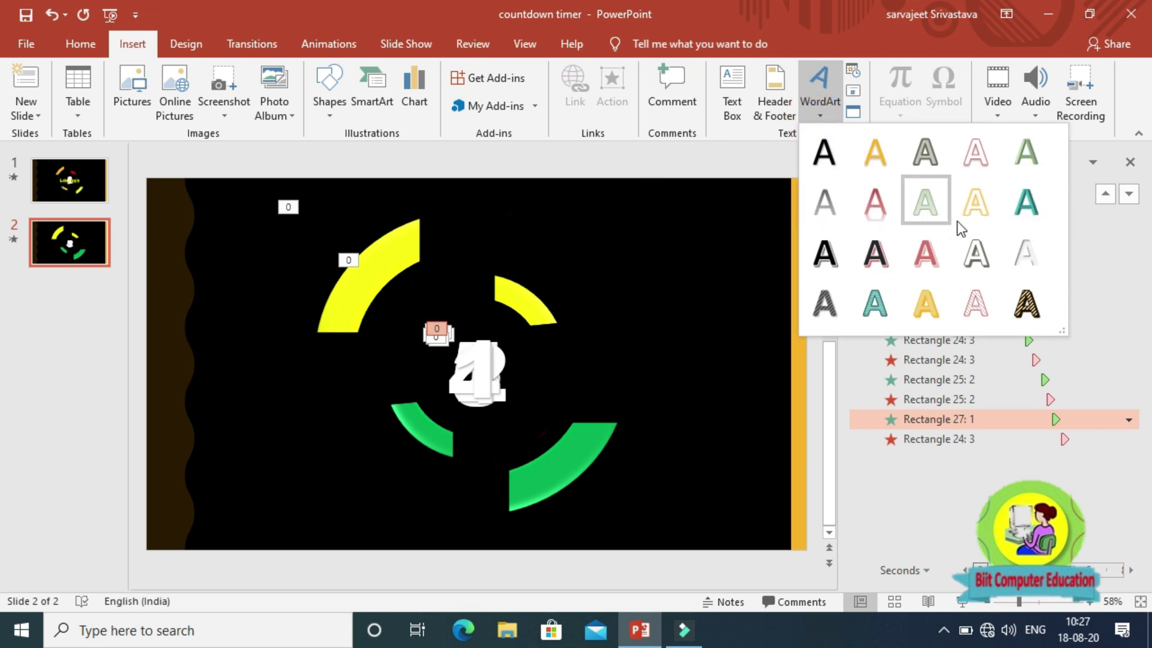
pyautogui.click(974, 220)
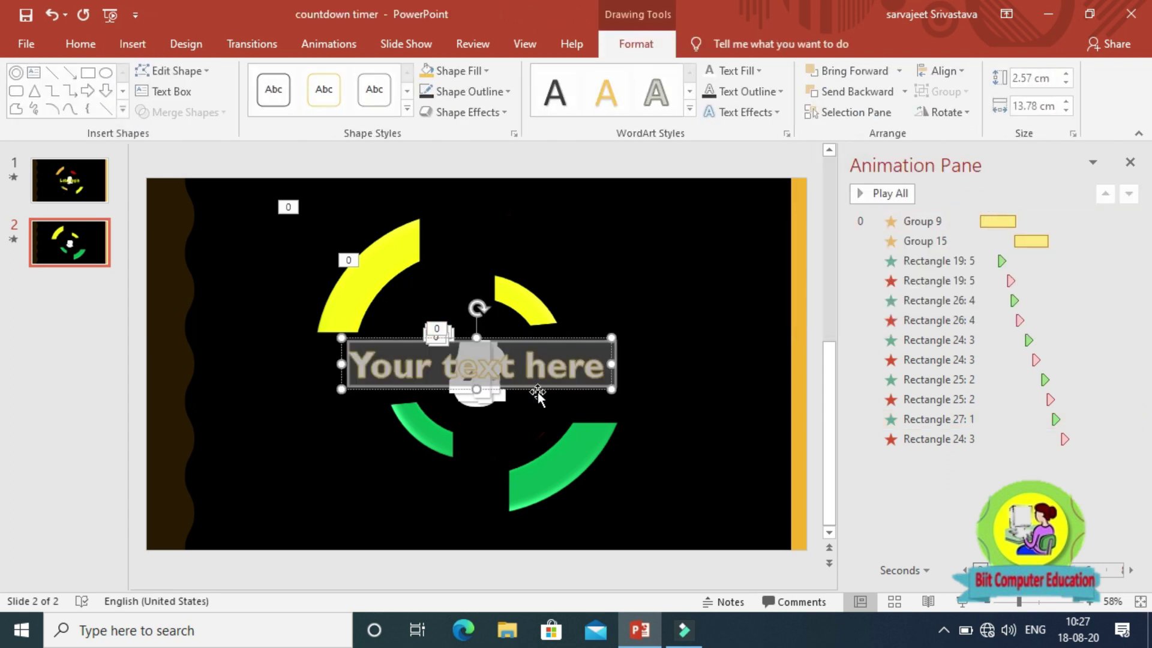
pyautogui.press('Delete')
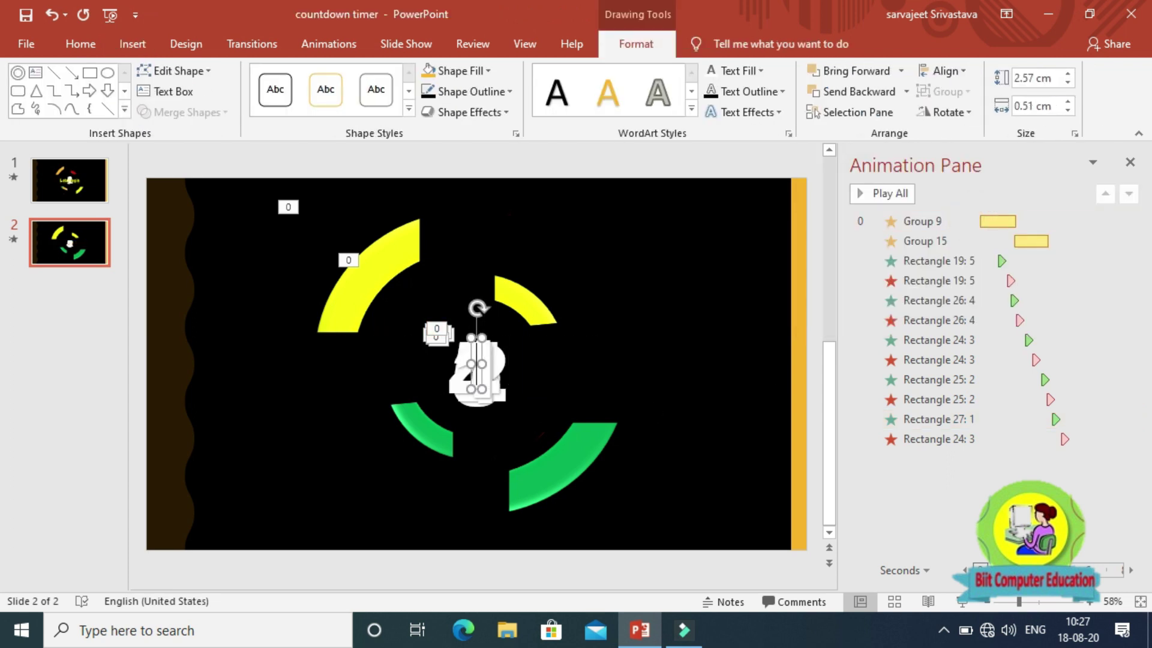
pyautogui.write("Let's begin")
pyautogui.click(81, 43)
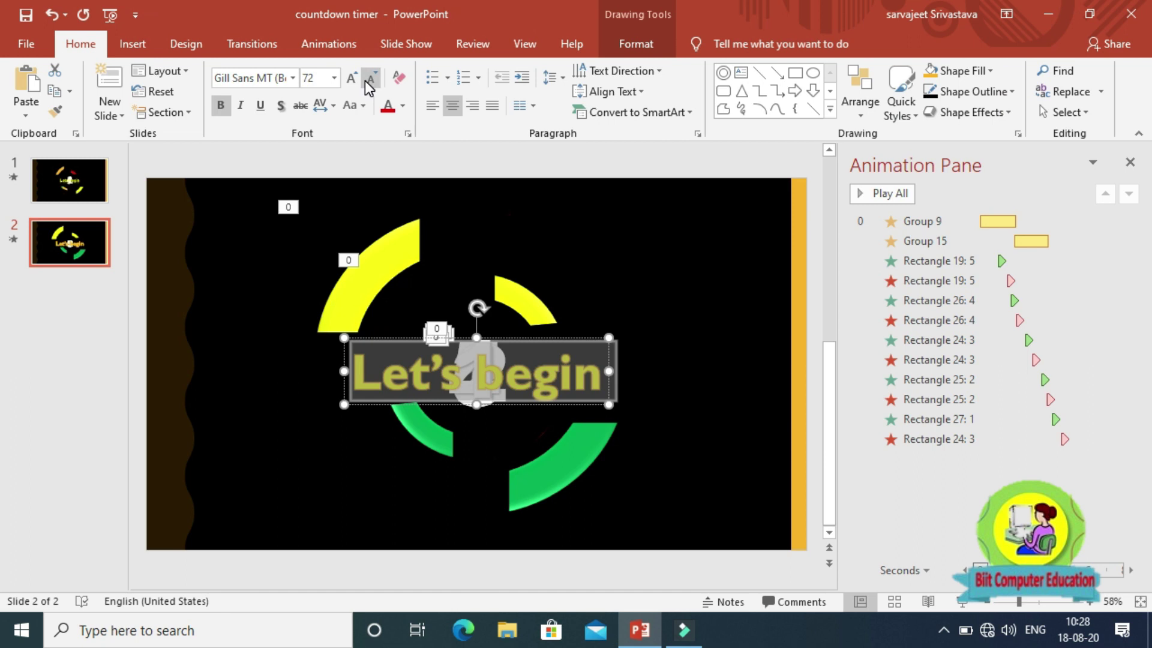
pyautogui.click(369, 87)
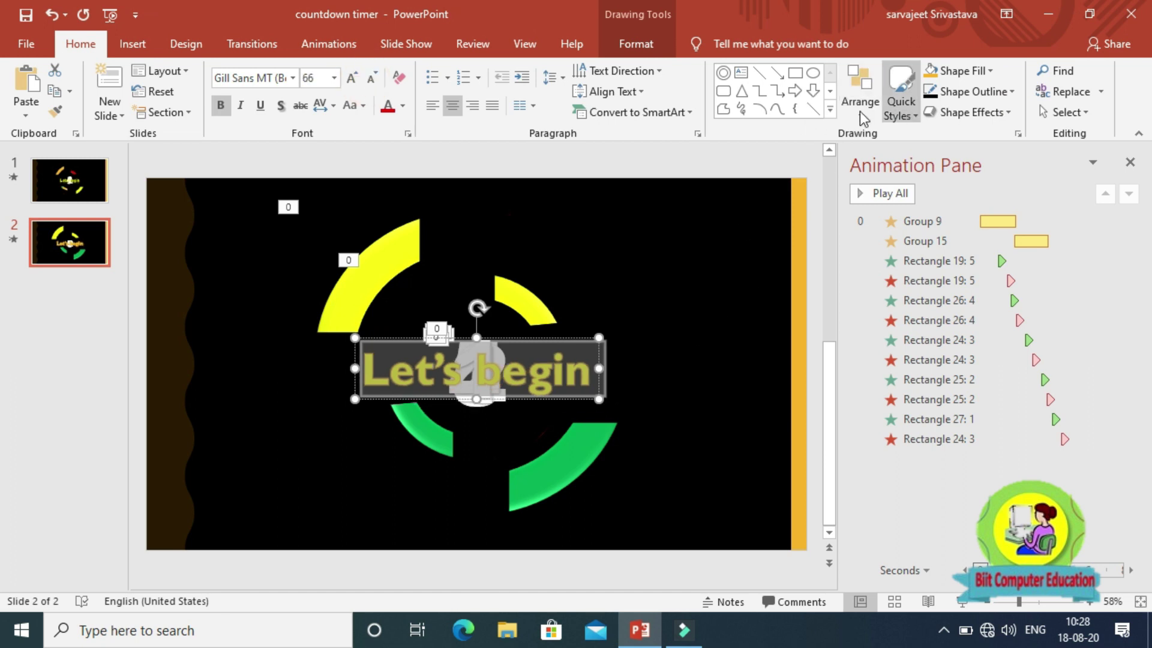
pyautogui.click(345, 50)
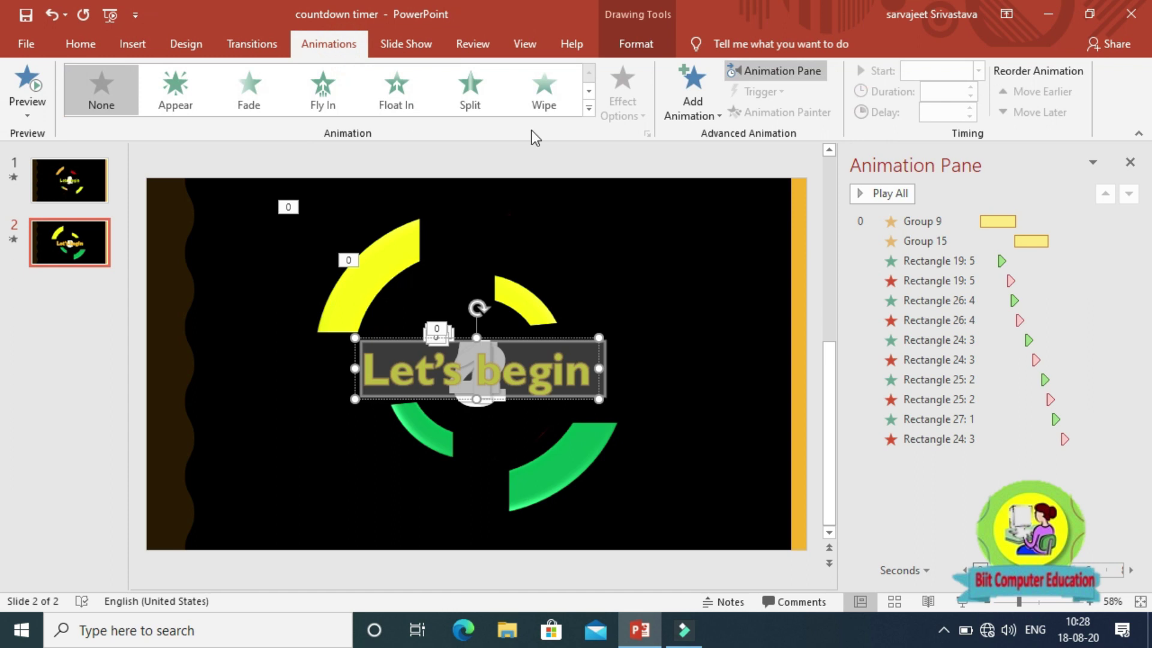
# - Give 'Let's begin' a Zoom entrance With Previous at 4.8 s, then preview the slide
pyautogui.click(590, 92)
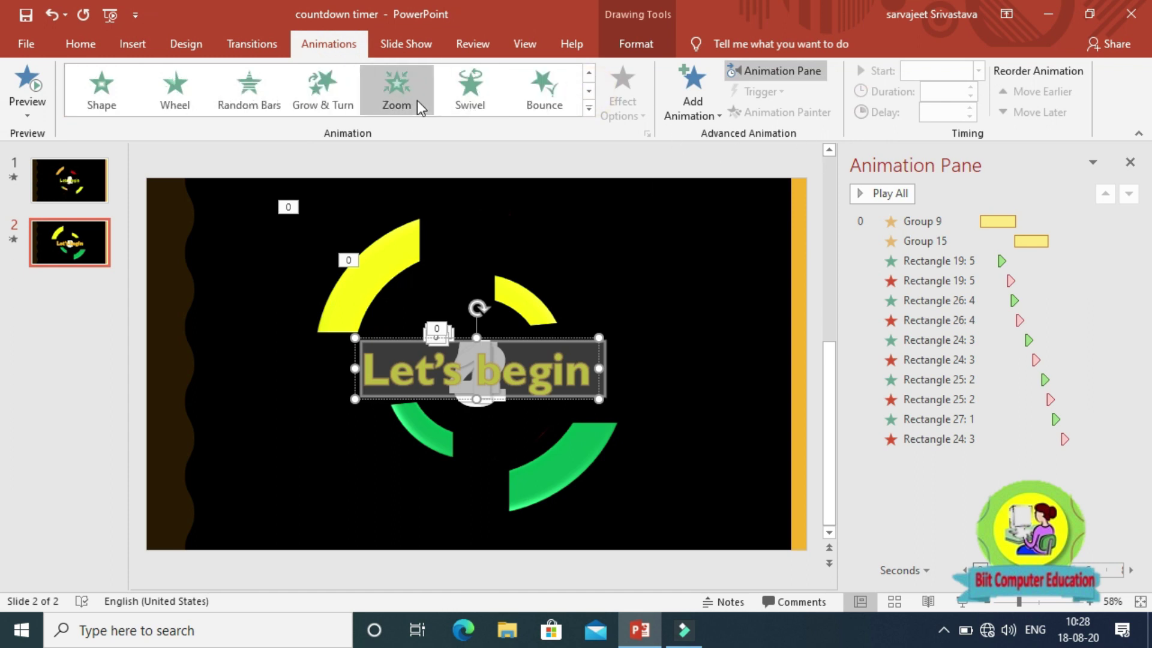
pyautogui.click(399, 99)
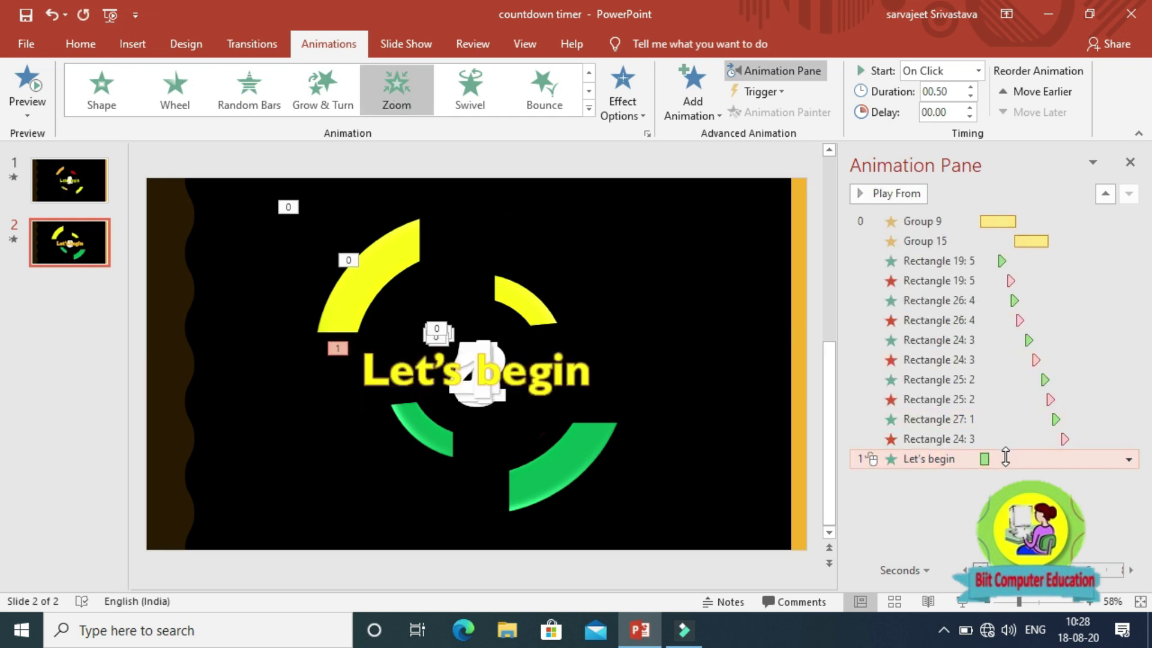
pyautogui.click(1007, 462)
pyautogui.click(979, 71)
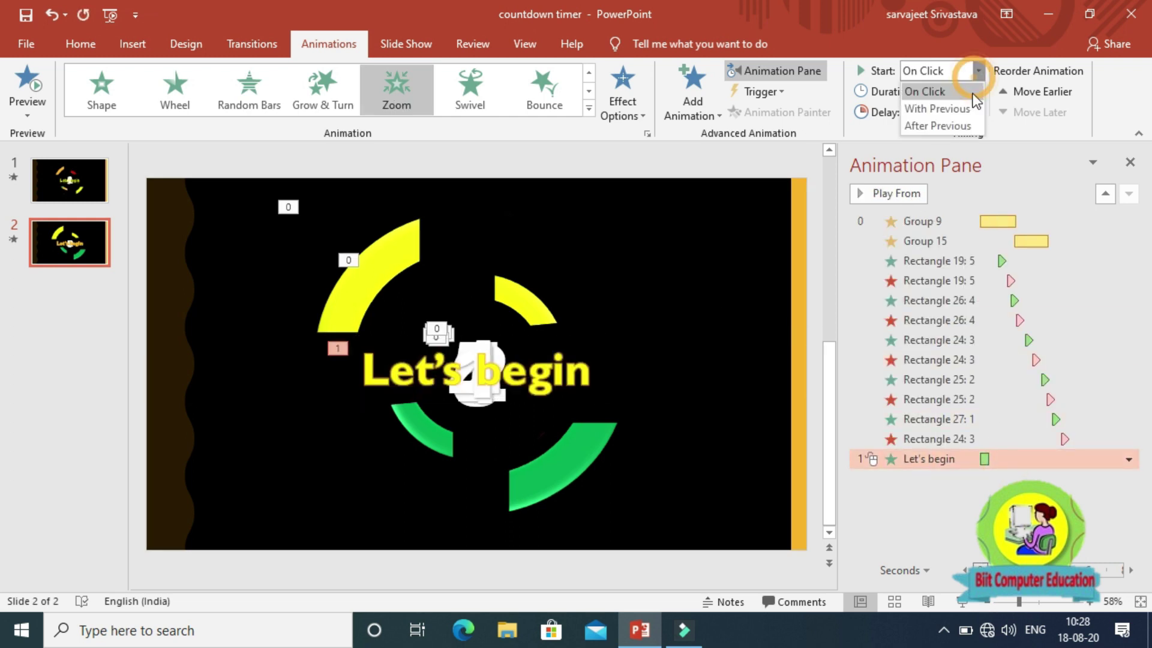
pyautogui.click(937, 108)
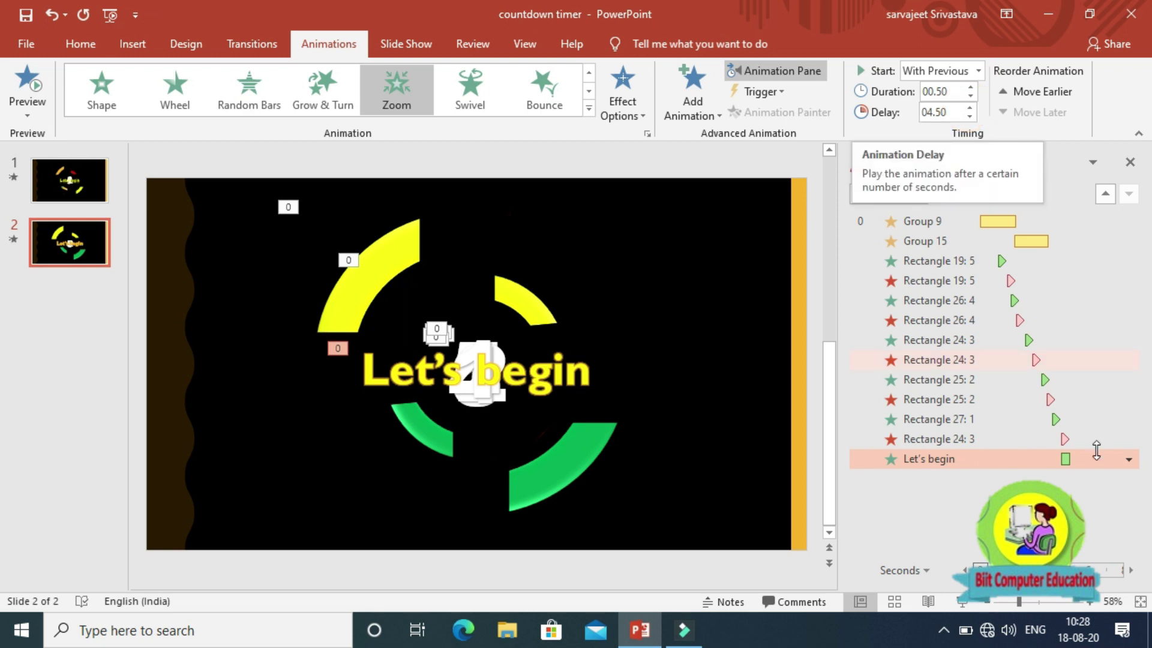
pyautogui.moveTo(1061, 459); pyautogui.dragTo(1066, 458)
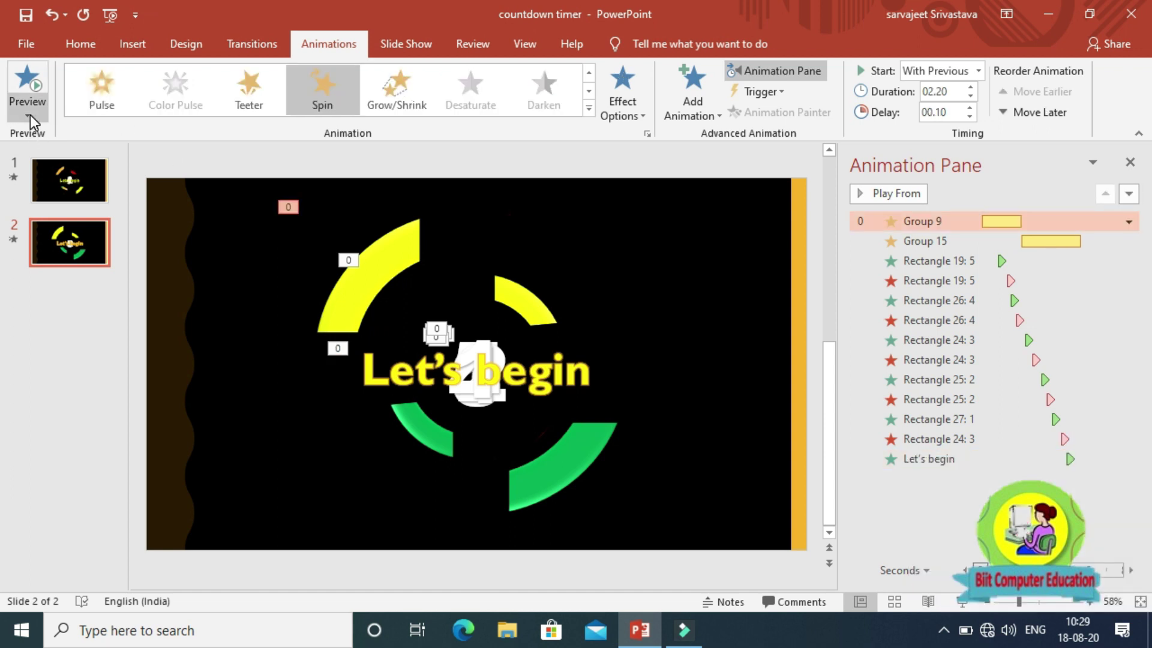
pyautogui.click(29, 115)
pyautogui.click(48, 133)
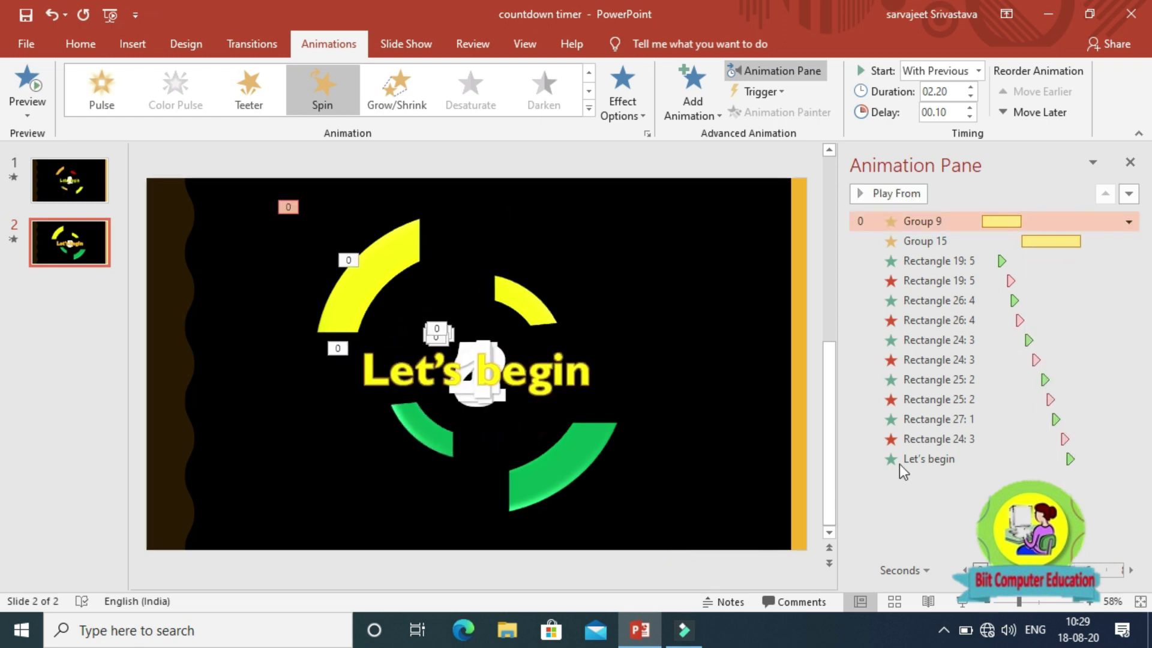
# - Extend the Group 15 spin to end later and reapply the Zoom entrance to 'Let's begin'
pyautogui.moveTo(1075, 245); pyautogui.dragTo(1078, 243)
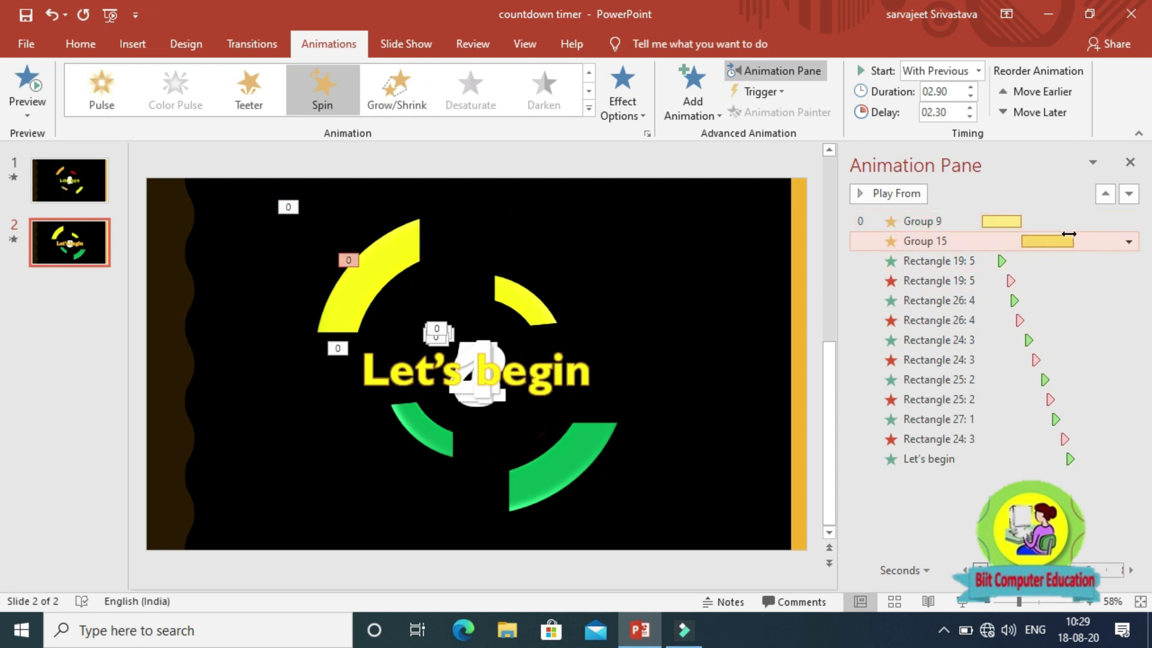
pyautogui.click(1082, 458)
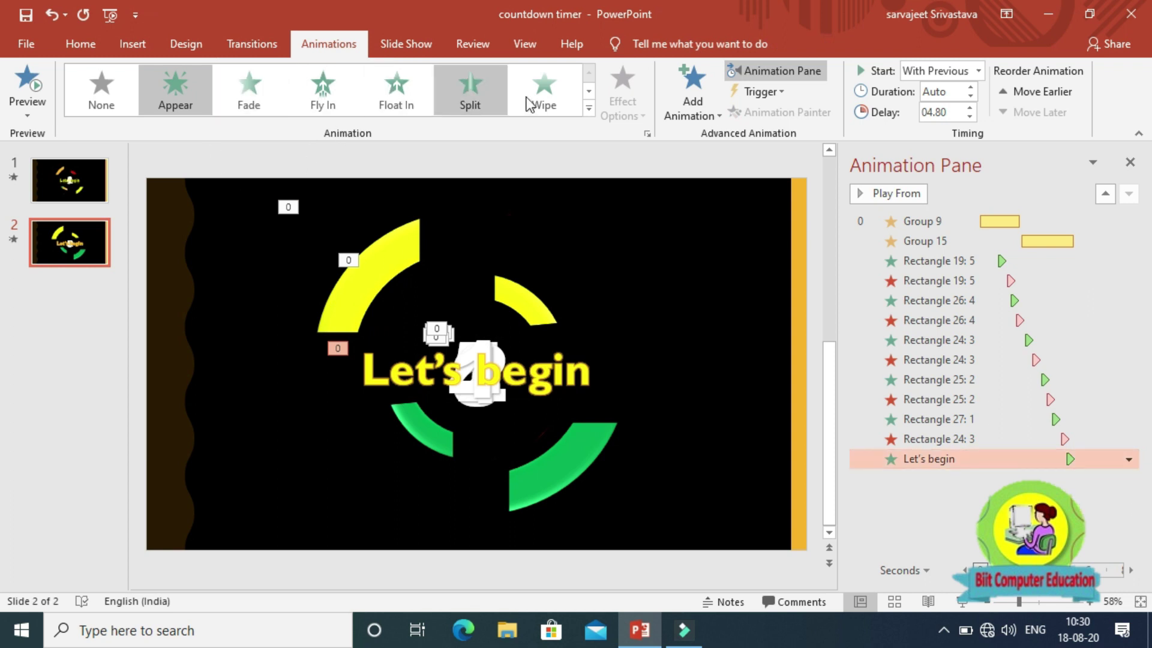
pyautogui.click(590, 95)
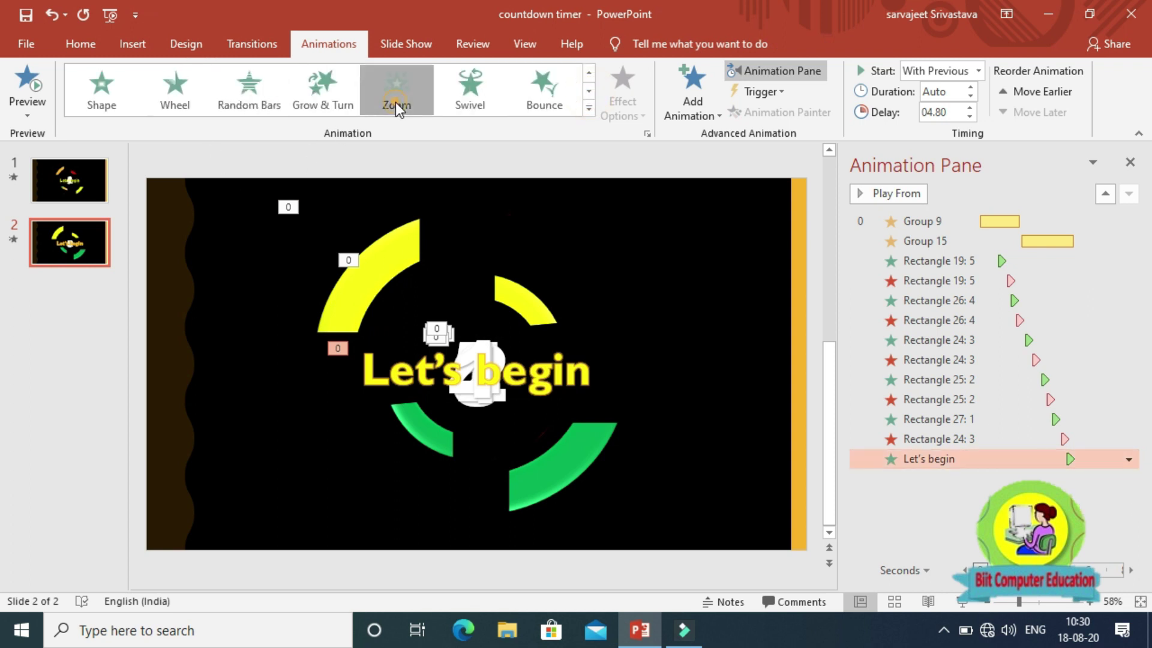
pyautogui.click(395, 102)
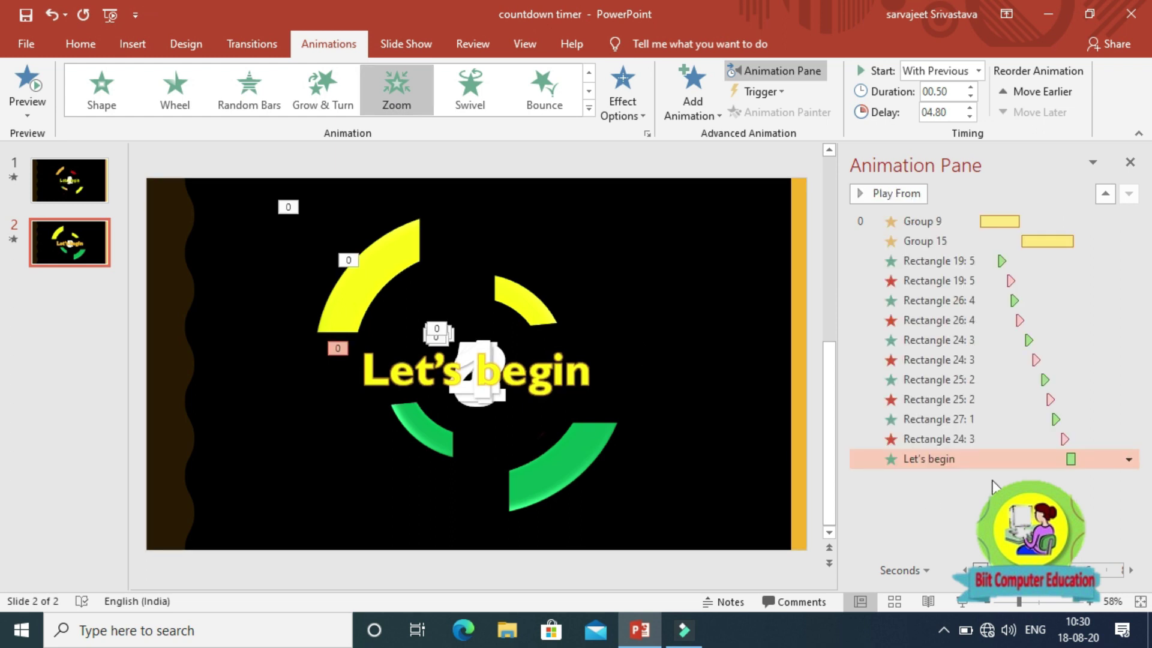
pyautogui.click(1137, 462)
# - Play the countdown slide as a full-screen slide show from the current slide
pyautogui.hotkey('shift', 'F5')
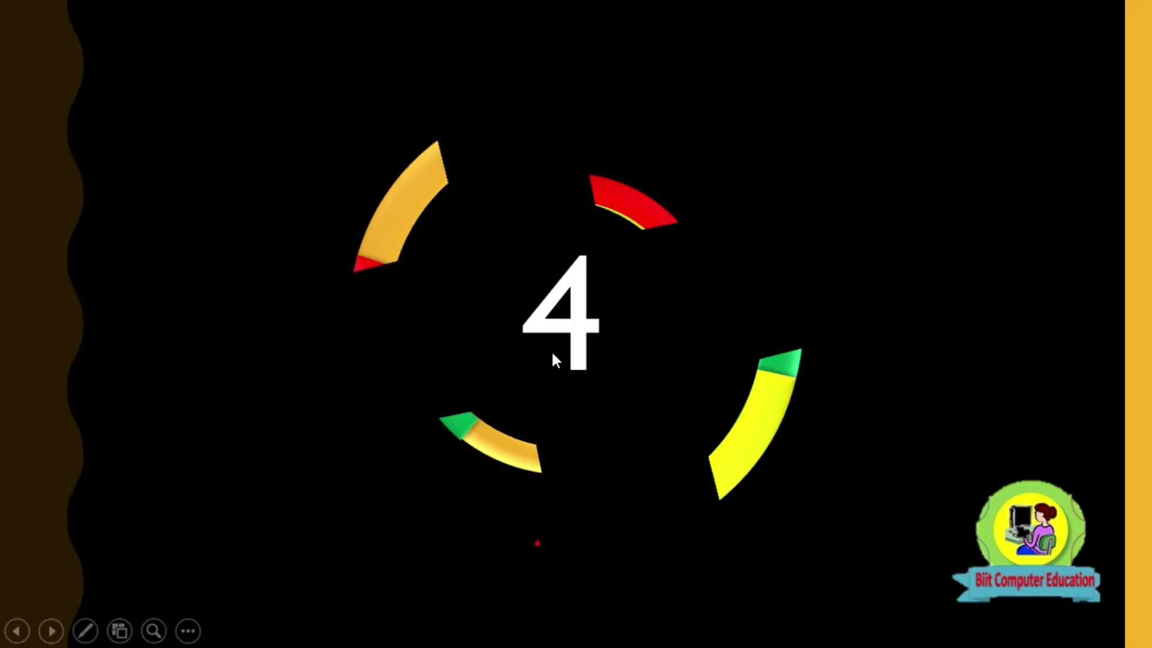